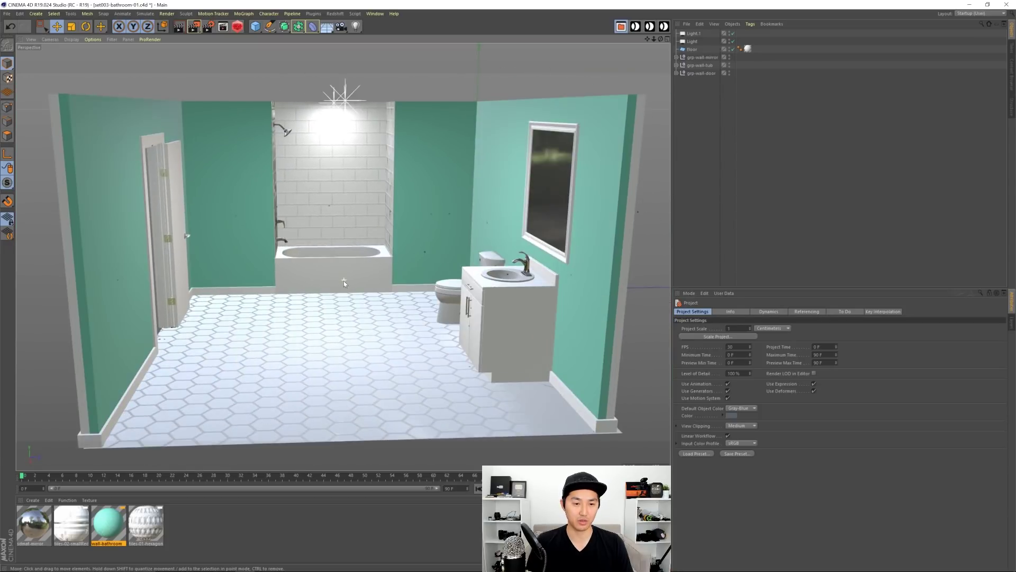
- Examine the finished bathroom scene from several angles, including the tub, toilet, sink cabinet, walls and tiled floor
scroll(351, 272, "up", 2)
middle_click_drag(351, 272, 345, 267, "alt")
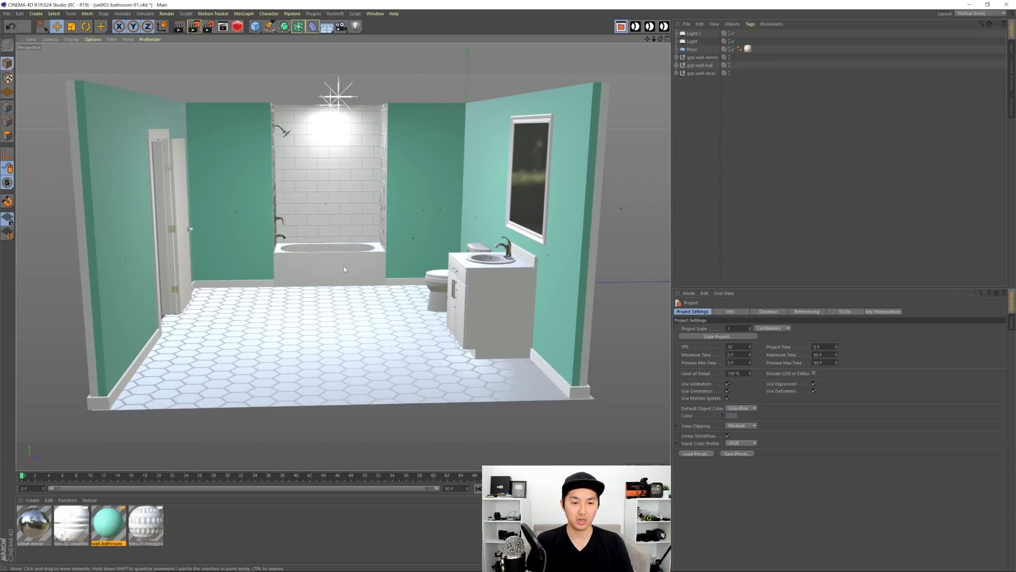
left_click_drag(346, 245, 362, 289, "alt")
scroll(395, 294, "up", 3)
left_click_drag(221, 247, 287, 271, "alt")
scroll(332, 298, "up", 3)
left_click_drag(332, 298, 348, 300, "alt")
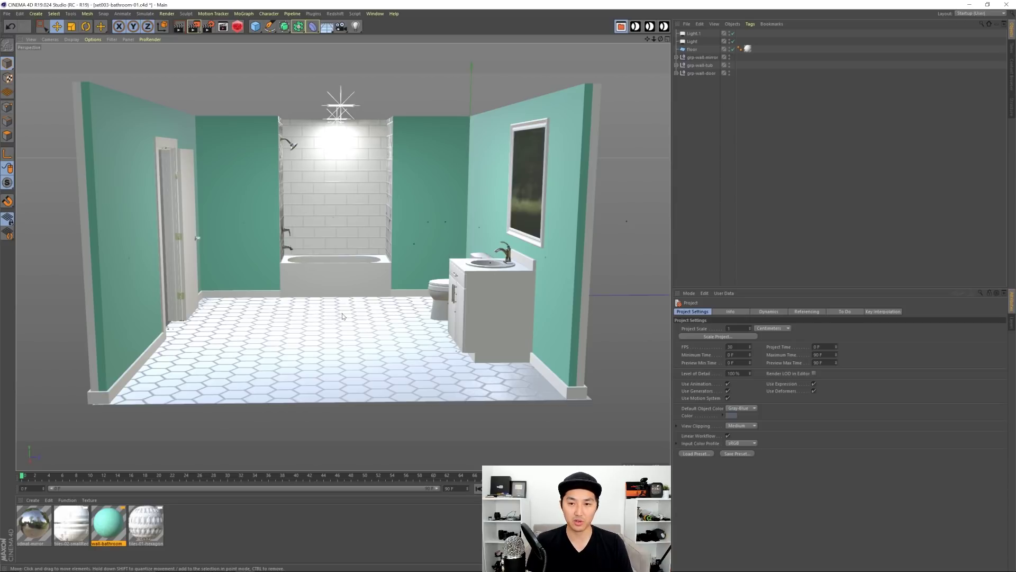
- Start a new project and add the SD-Wall-01 preset from the content library
key("ctrl+n")
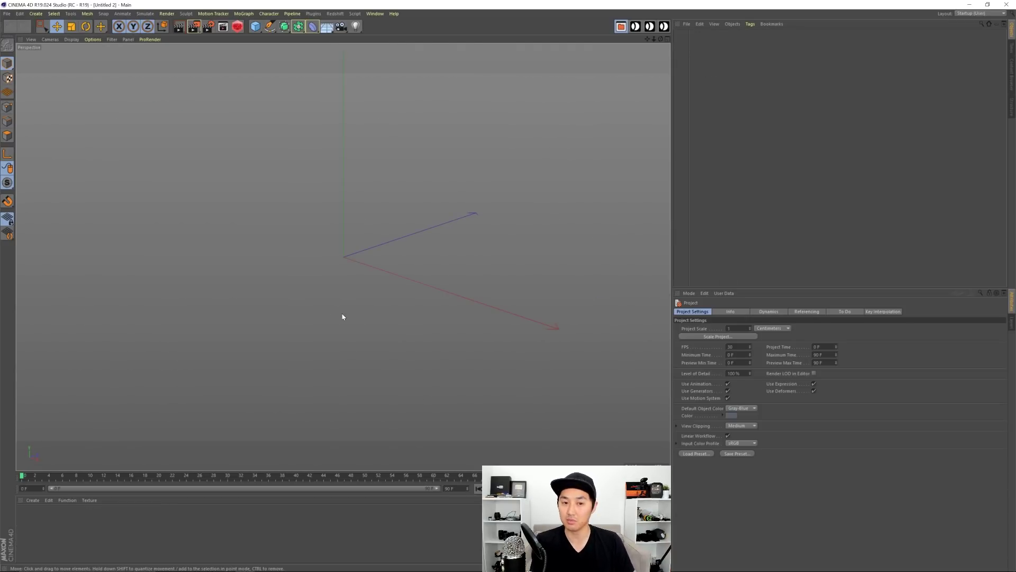
left_click(1010, 78)
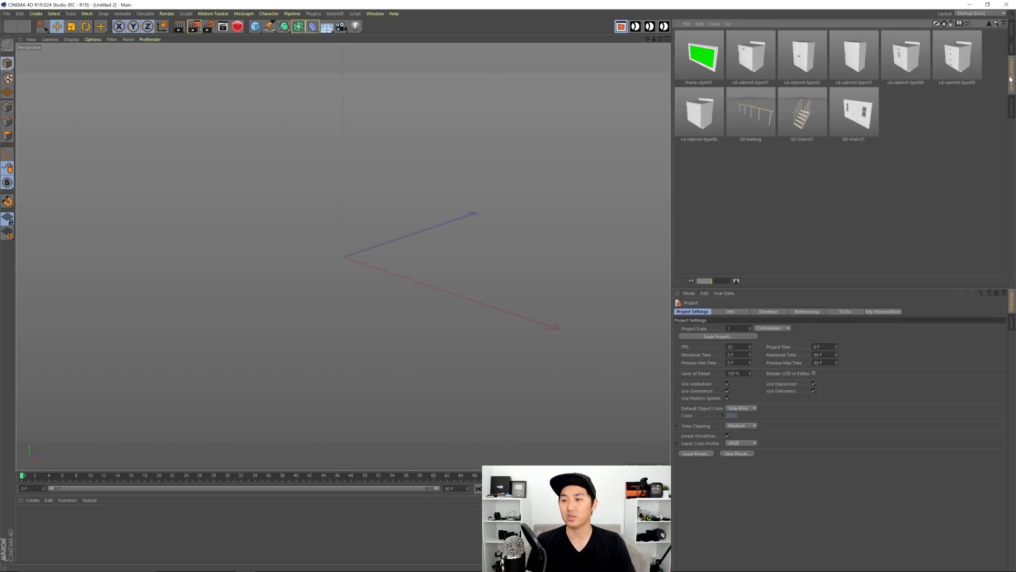
double_click(849, 120)
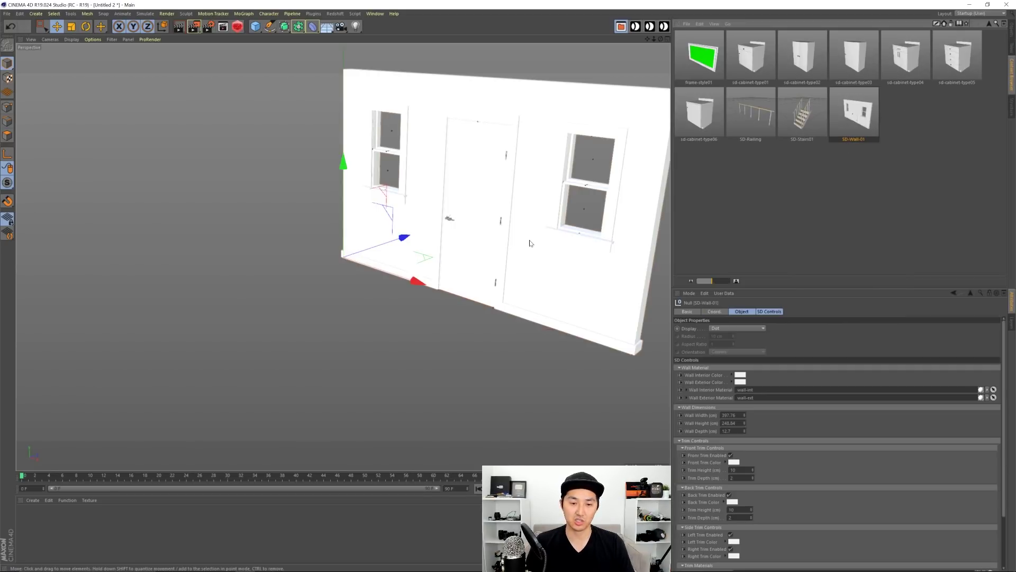
middle_click_drag(530, 241, 388, 248, "alt")
left_click_drag(387, 247, 437, 245, "alt")
middle_click_drag(437, 246, 488, 259, "alt")
left_click_drag(397, 245, 433, 246, "alt")
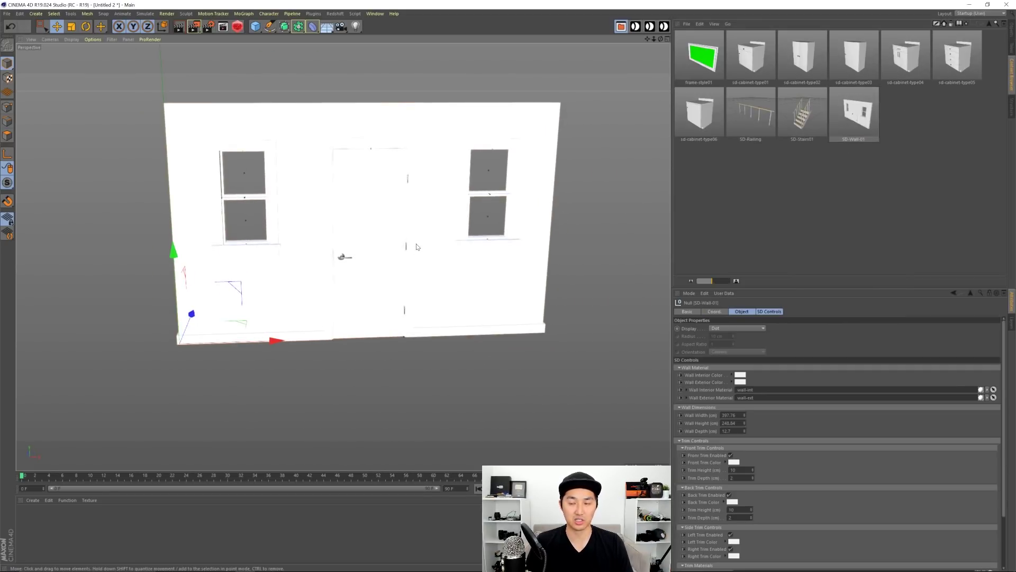
middle_click_drag(417, 244, 451, 255, "alt")
left_click_drag(450, 255, 437, 253, "alt")
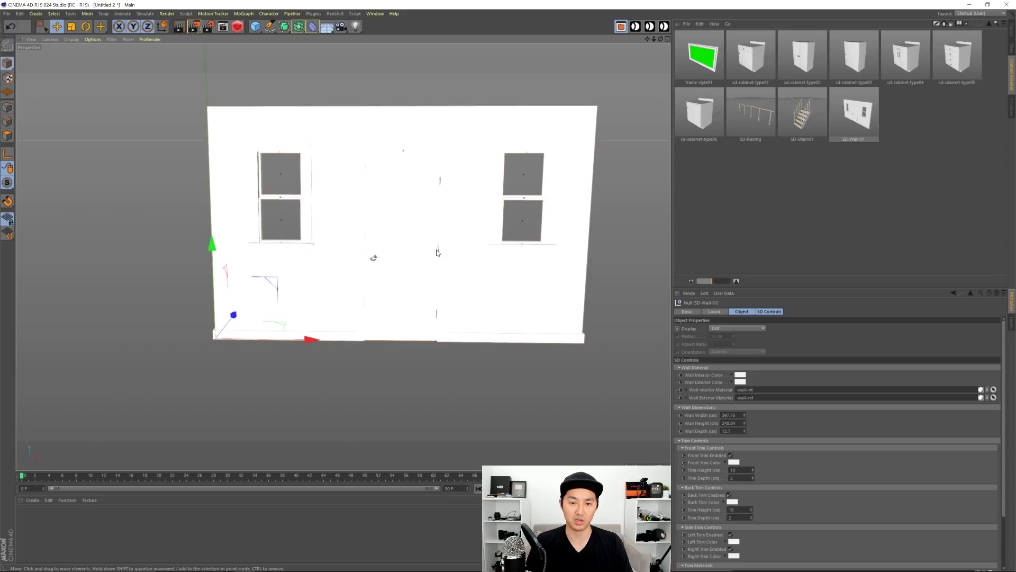
- Disable Window 1, Window 2 and the door in the wall's SD controls
left_click(762, 313)
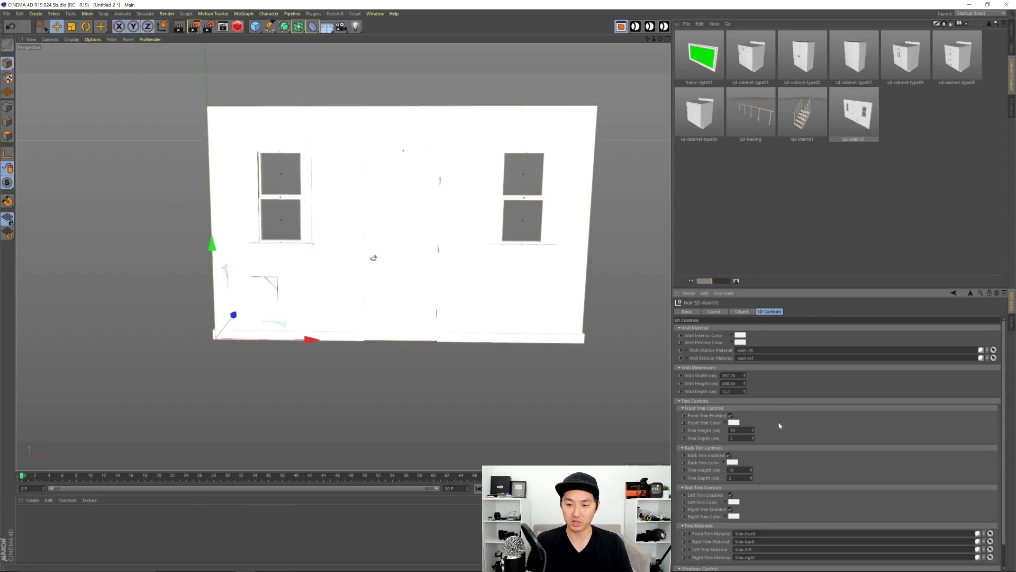
left_click(734, 328)
left_click(722, 336)
left_click(706, 343)
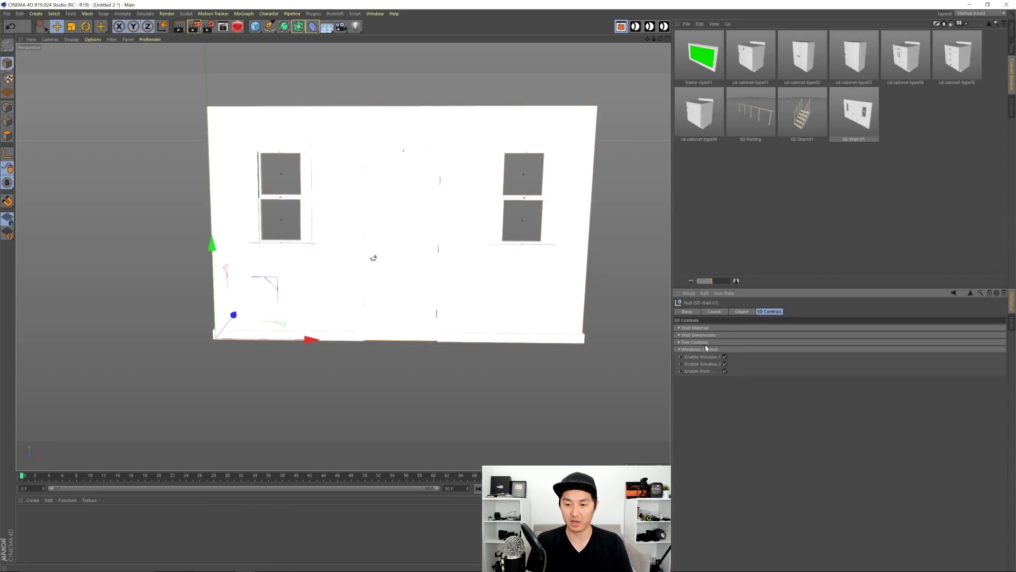
left_click(725, 357)
left_click(726, 364)
left_click(725, 371)
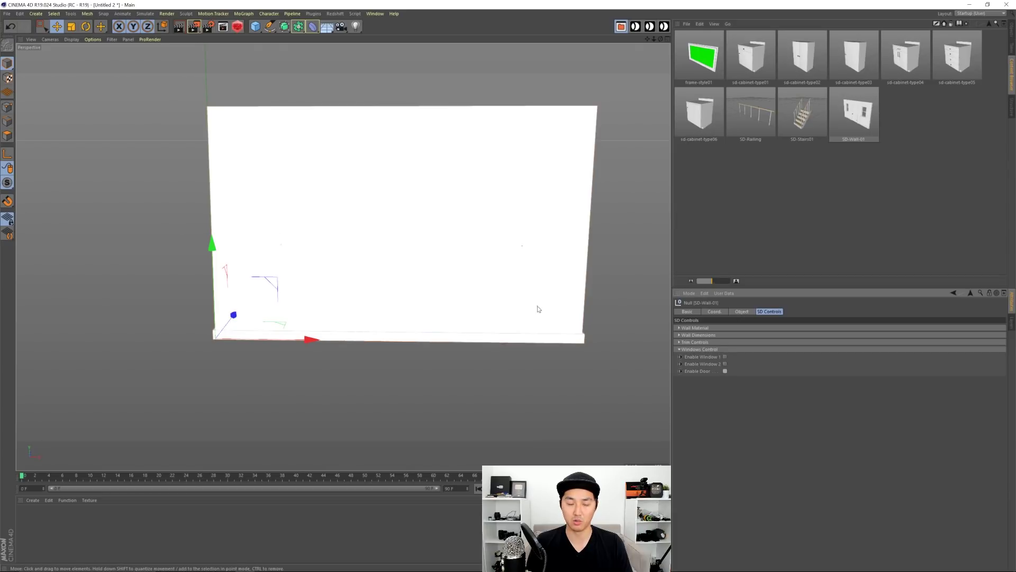
- Add the sd-cabinet-type04 preset and move it along the wall to about its middle
middle_click_drag(449, 257, 422, 283, "alt")
left_click_drag(422, 284, 445, 286, "alt")
scroll(422, 286, "down", 3)
middle_click_drag(434, 287, 459, 288, "alt")
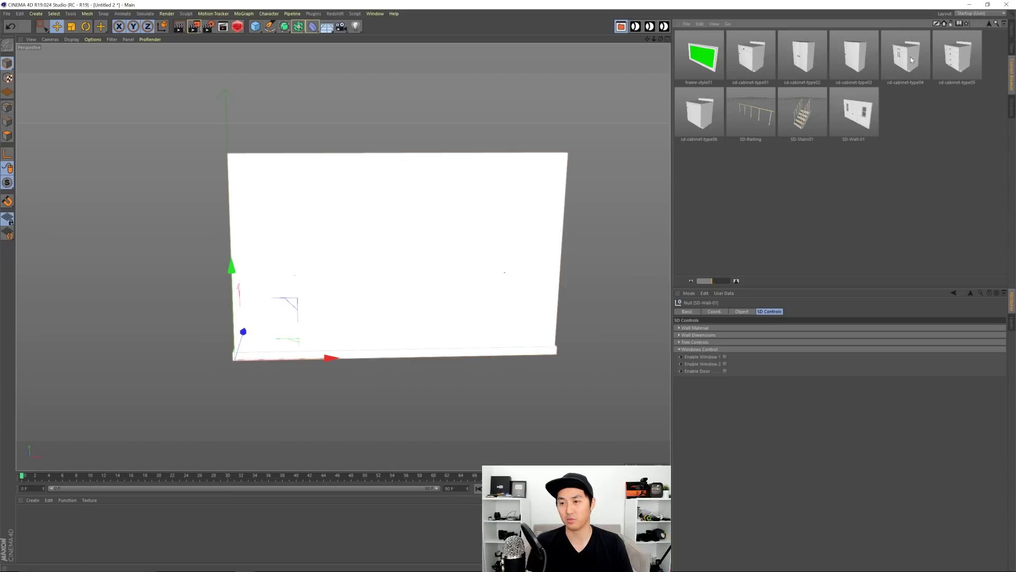
double_click(911, 56)
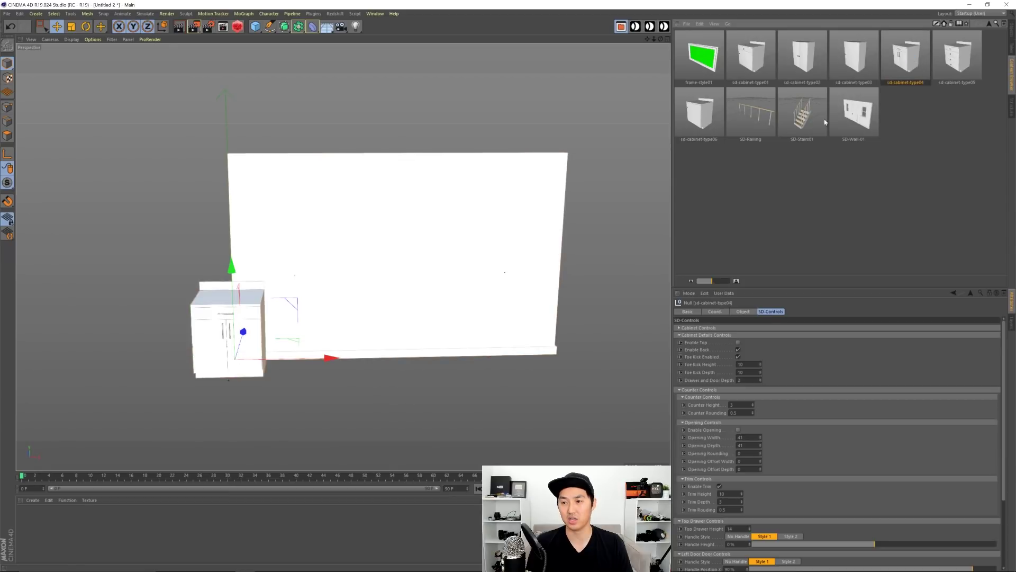
left_click_drag(342, 357, 489, 355)
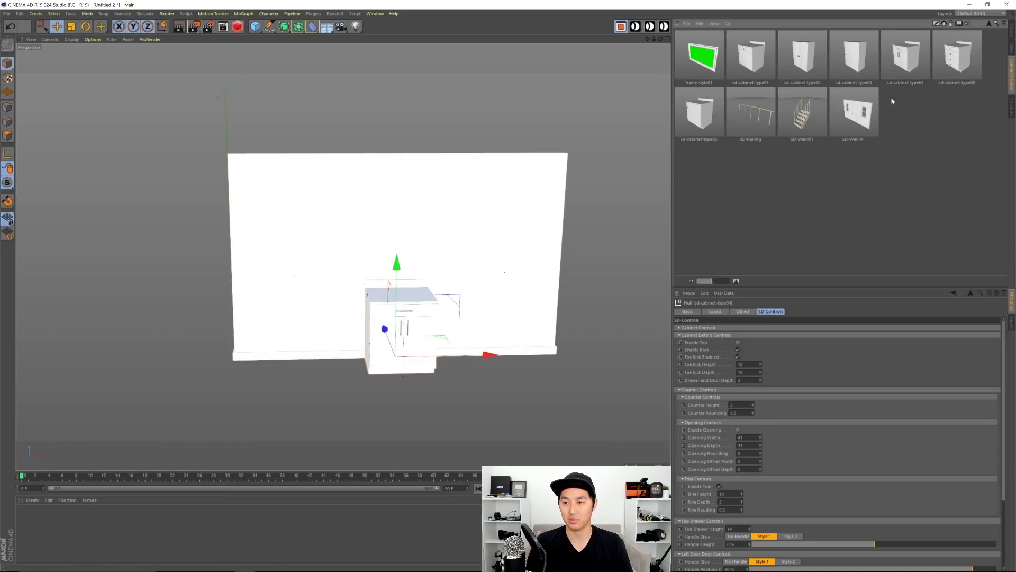
- Add the Kohler Cimarron toilet from the bathroom fixtures library and move it along the wall to stand beside the cabinet
left_click(990, 24)
double_click(864, 62)
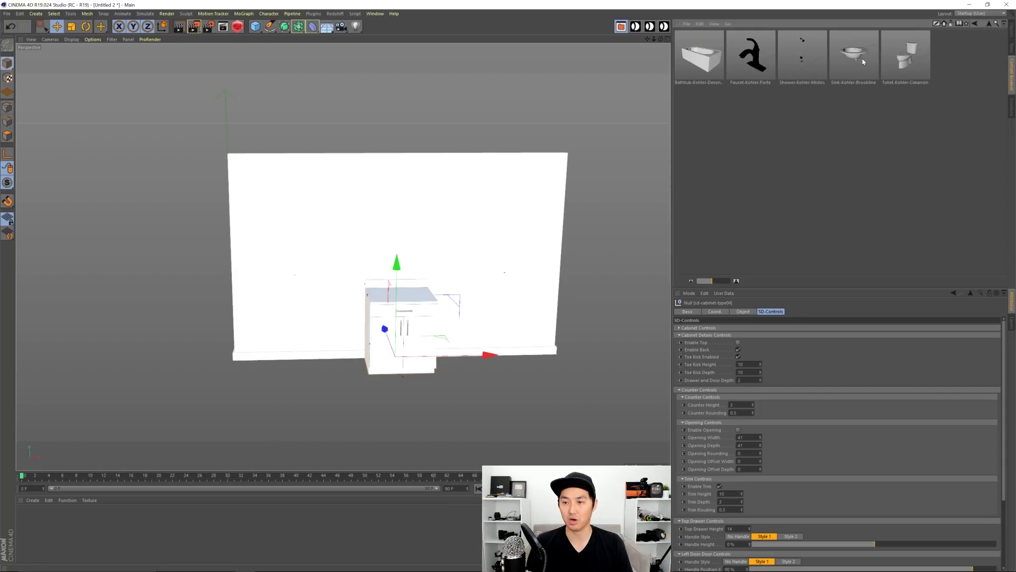
double_click(908, 69)
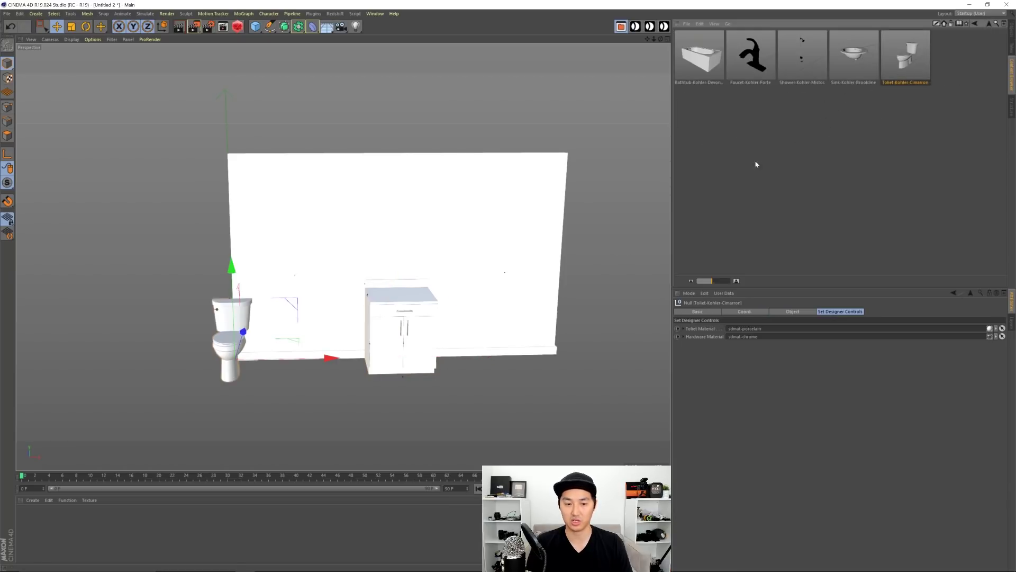
left_click_drag(317, 358, 400, 363)
- Add the Kohler Brookline sink and the Kohler Forte faucet from the bathroom fixtures library
double_click(856, 56)
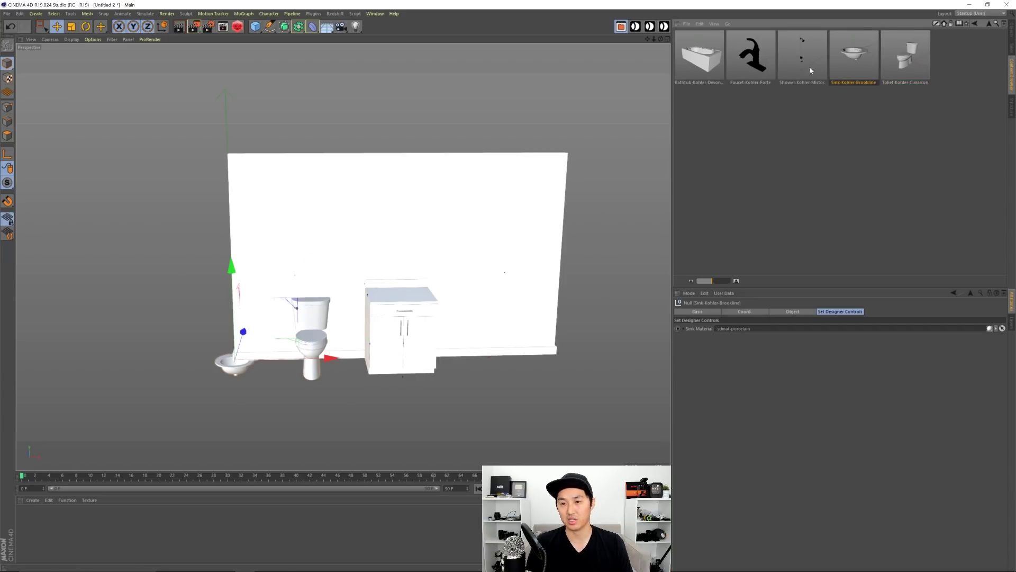
left_click(761, 56)
left_click(1012, 25)
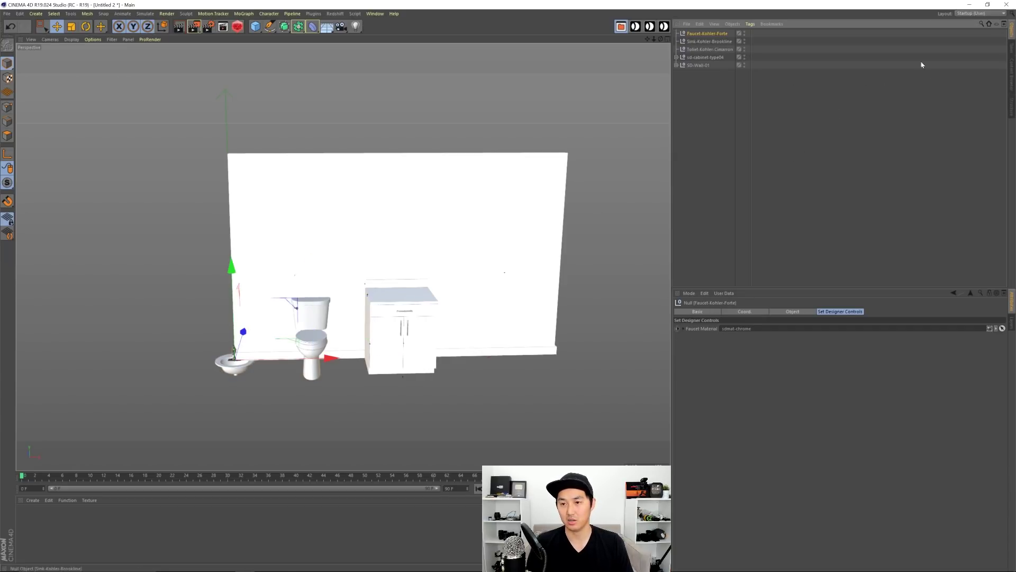
- Move the sink and faucet together horizontally so they are centred within the cabinet's outline as seen from above
left_click(709, 94)
left_click(716, 41)
left_click(716, 34, "ctrl")
left_click_drag(359, 370, 483, 330)
middle_click(484, 330)
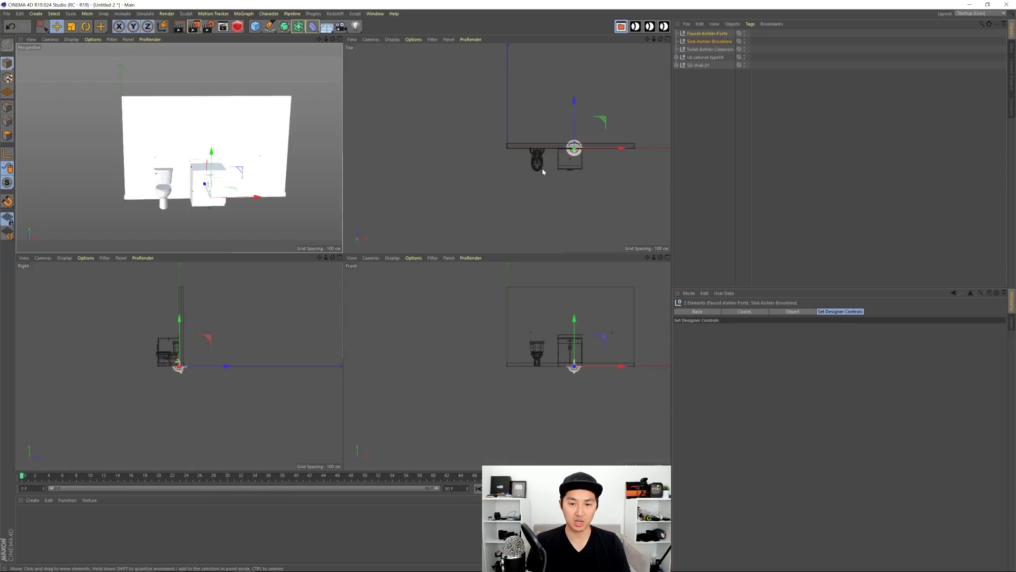
middle_click(549, 186)
scroll(466, 232, "up", 6)
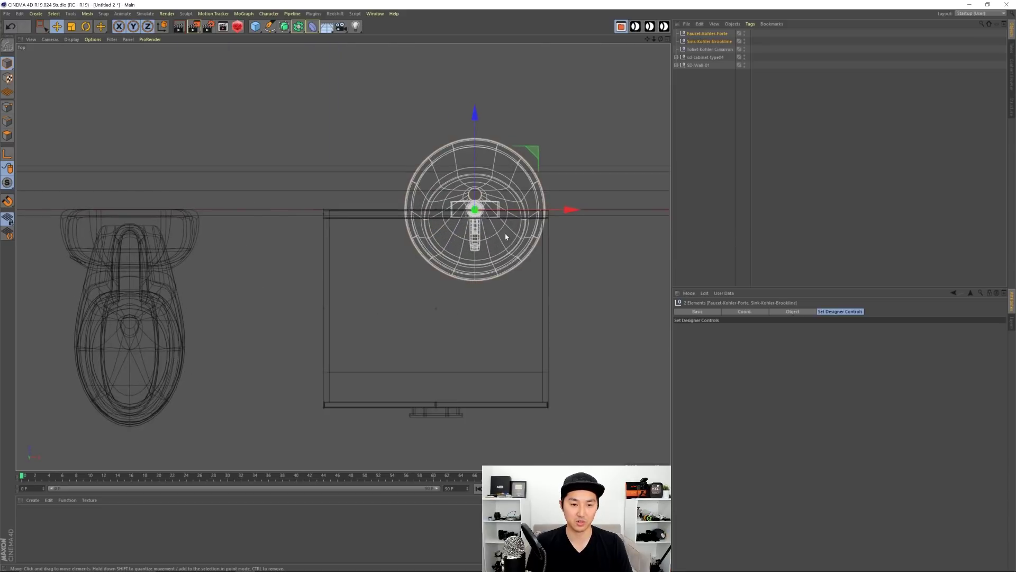
scroll(465, 232, "up", 2)
left_click_drag(508, 103, 457, 228)
- Raise the sink and faucet together until the sink rim rests on the cabinet's countertop
middle_click(450, 235)
middle_click(245, 187)
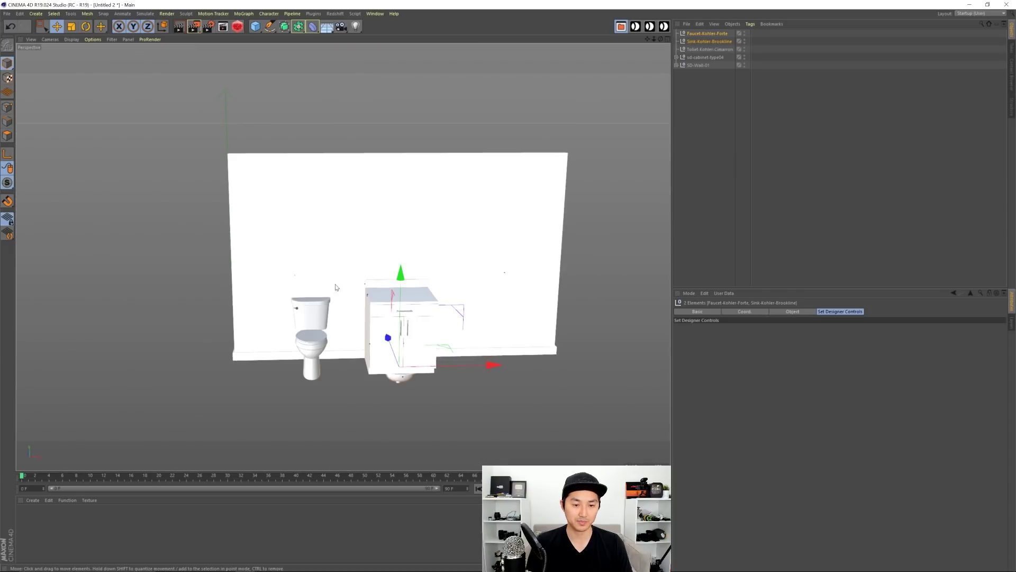
scroll(350, 294, "up", 5)
middle_click_drag(450, 336, 350, 275, "alt")
left_click_drag(351, 275, 378, 283, "alt")
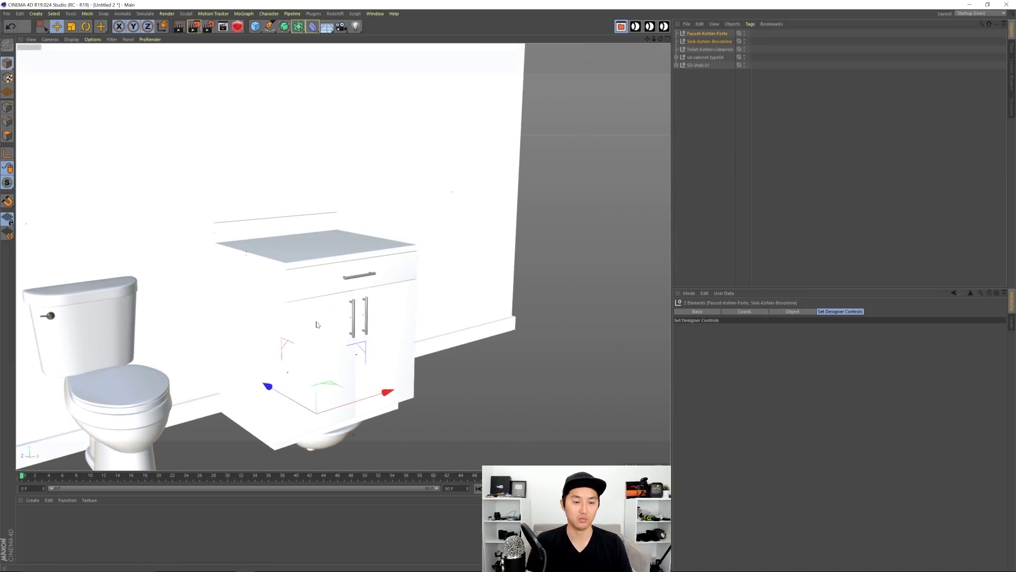
left_click_drag(317, 324, 351, 147)
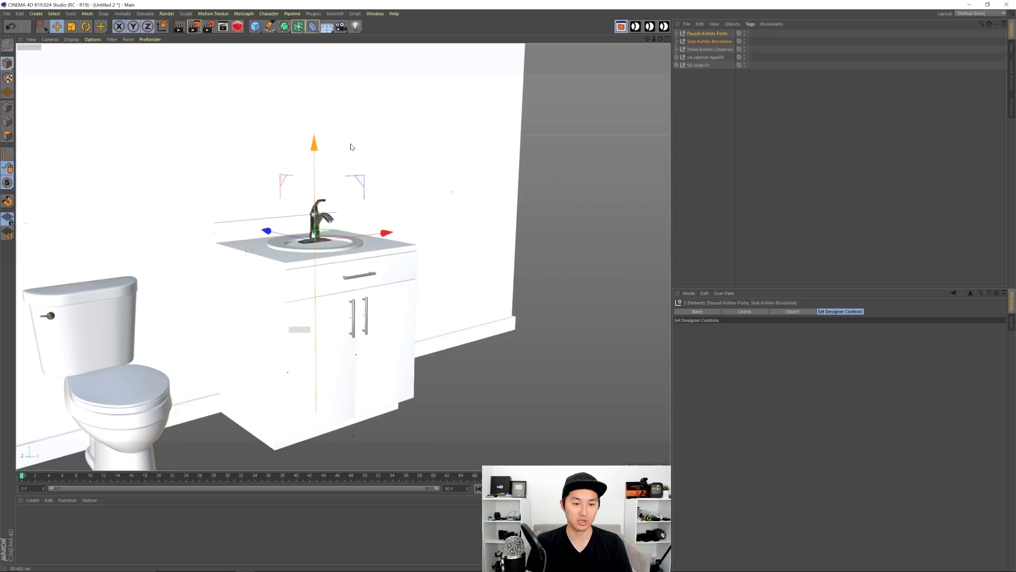
- Move only the faucet back toward the wall so it stands on the rear rim of the sink
scroll(300, 252, "up", 5)
left_click_drag(344, 240, 398, 267, "alt")
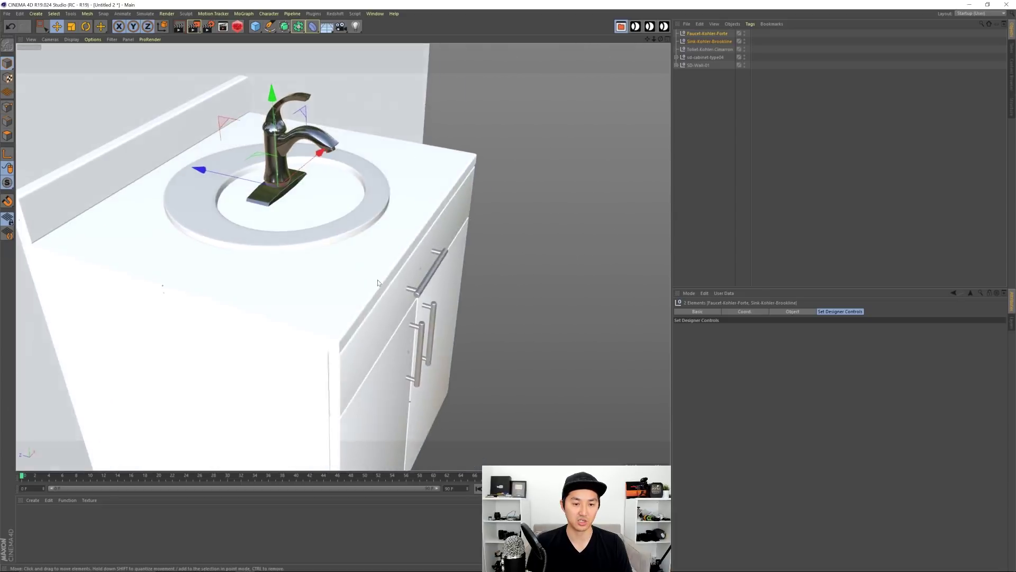
middle_click_drag(351, 246, 422, 289, "alt")
left_click_drag(422, 289, 374, 245, "alt")
scroll(418, 263, "down", 1)
middle_click_drag(418, 263, 375, 249, "alt")
left_click_drag(375, 249, 405, 261, "alt")
scroll(358, 267, "up", 3)
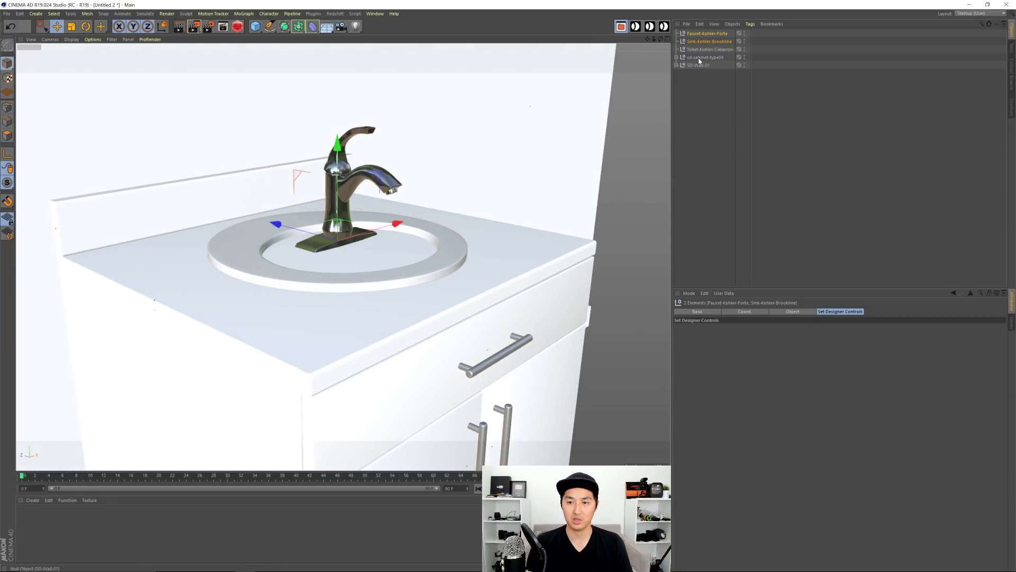
left_click(696, 34)
left_click_drag(295, 236, 146, 218, "alt")
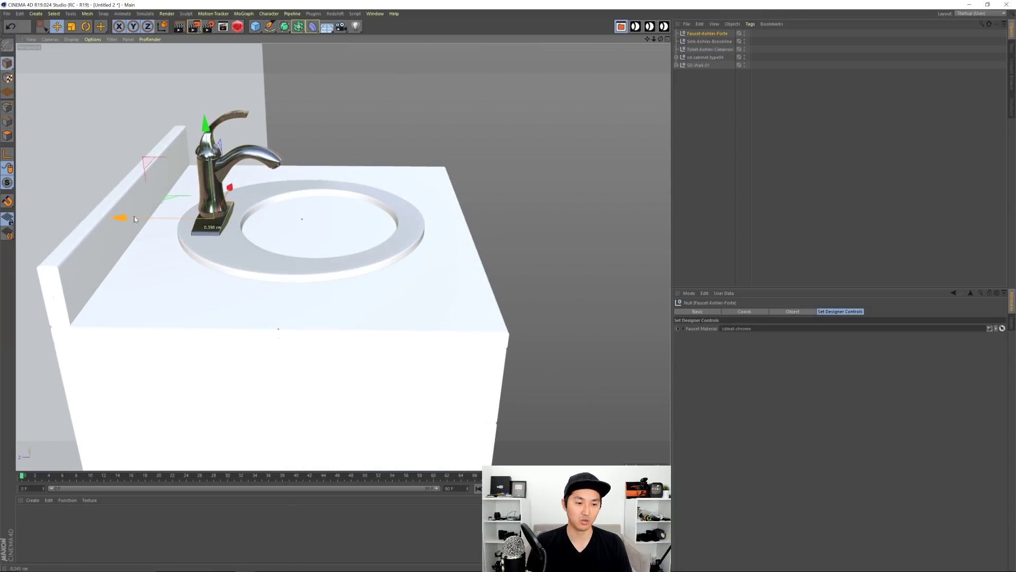
- Rename the cabinet object as sink-cabinet
left_click(710, 41)
double_click(701, 57)
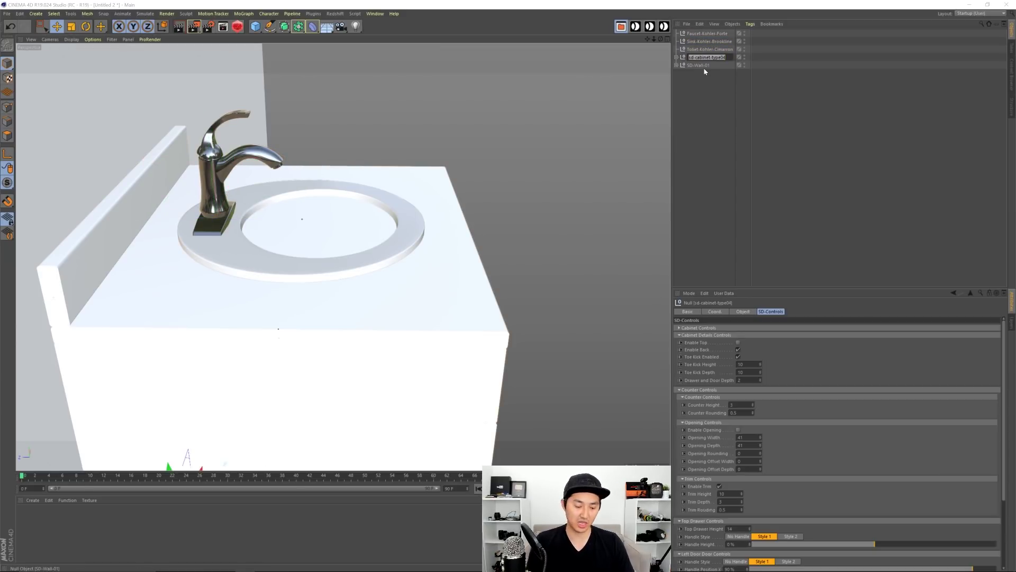
type("sink")
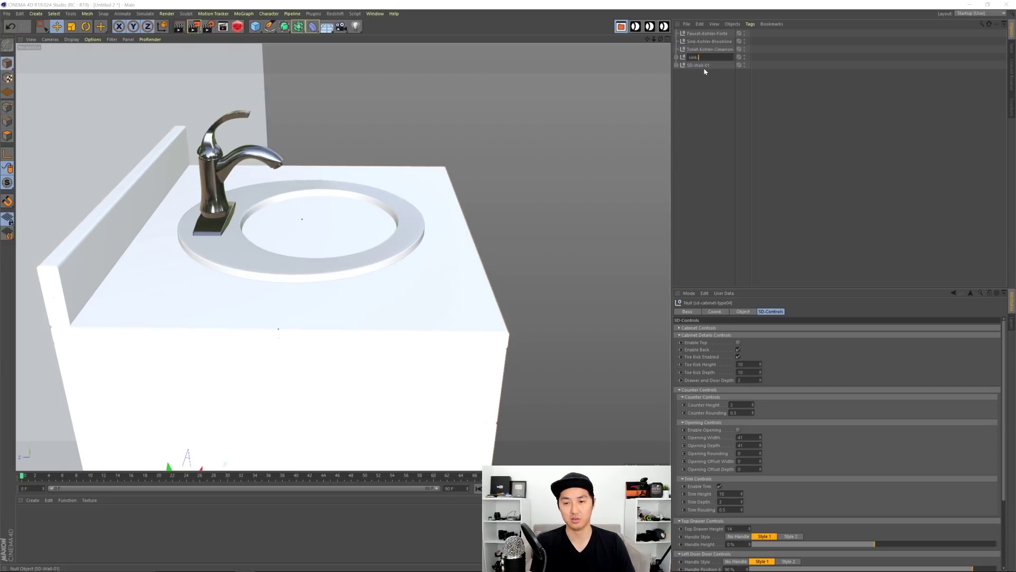
type("-cabinet")
key("Return")
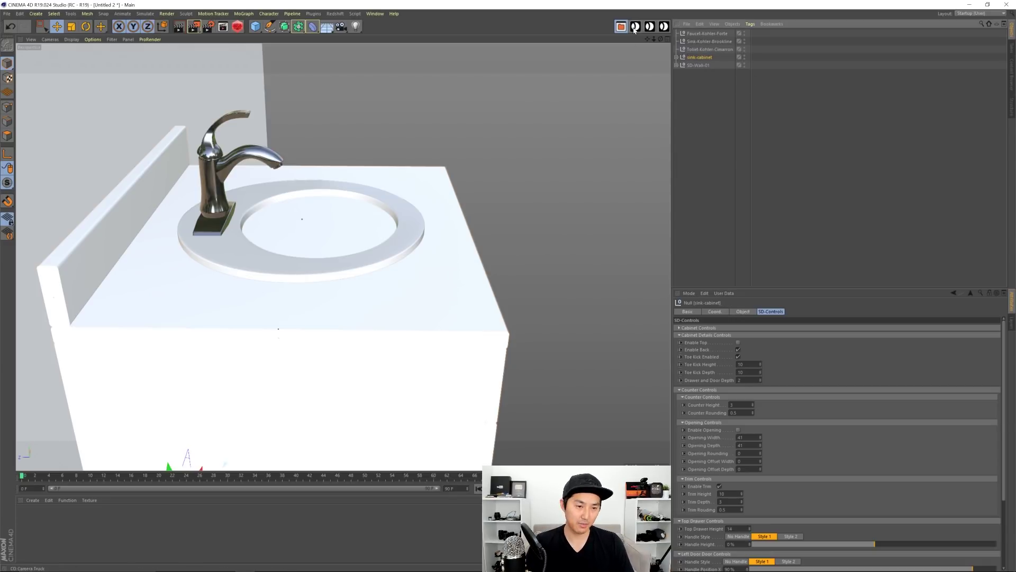
- Enable the sink cabinet's counter opening and increase its rounding until the opening's corners are hidden beneath the sink rim
left_click(745, 334)
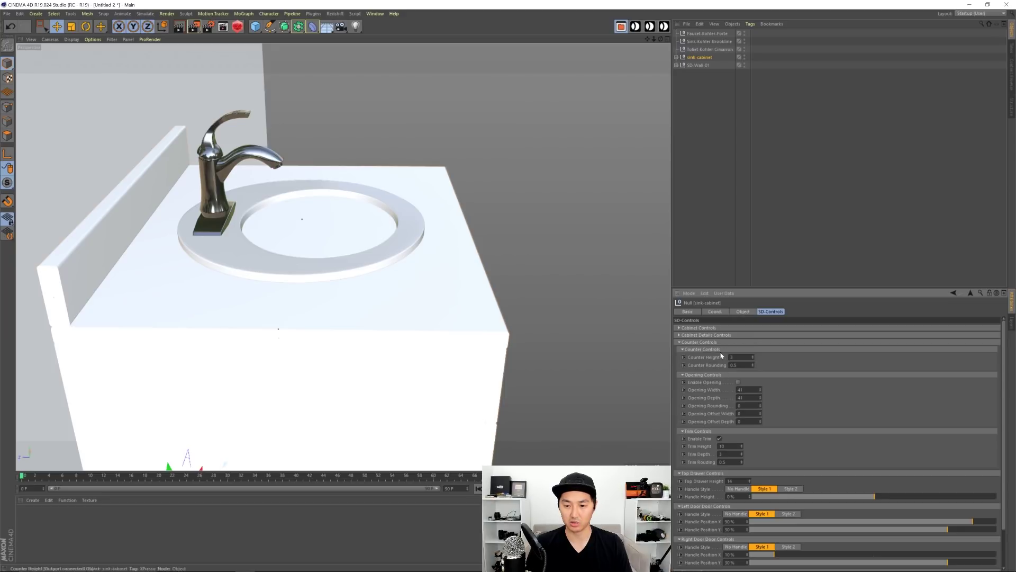
left_click(719, 342)
left_click(710, 349)
left_click(706, 356)
left_click(702, 363)
left_click(701, 370)
left_click(699, 342)
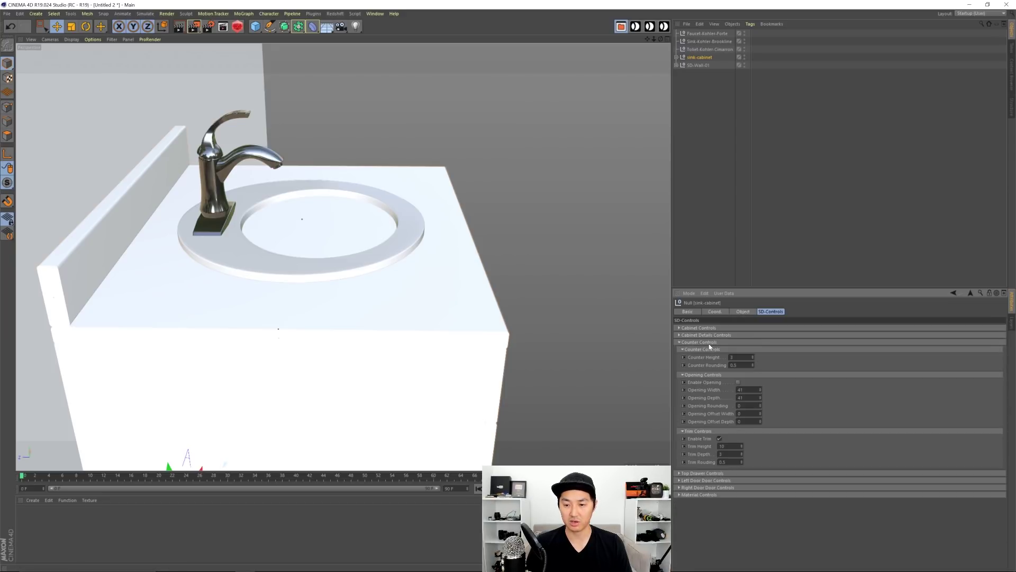
left_click(738, 382)
left_click_drag(429, 261, 463, 322, "alt")
scroll(411, 310, "up", 3)
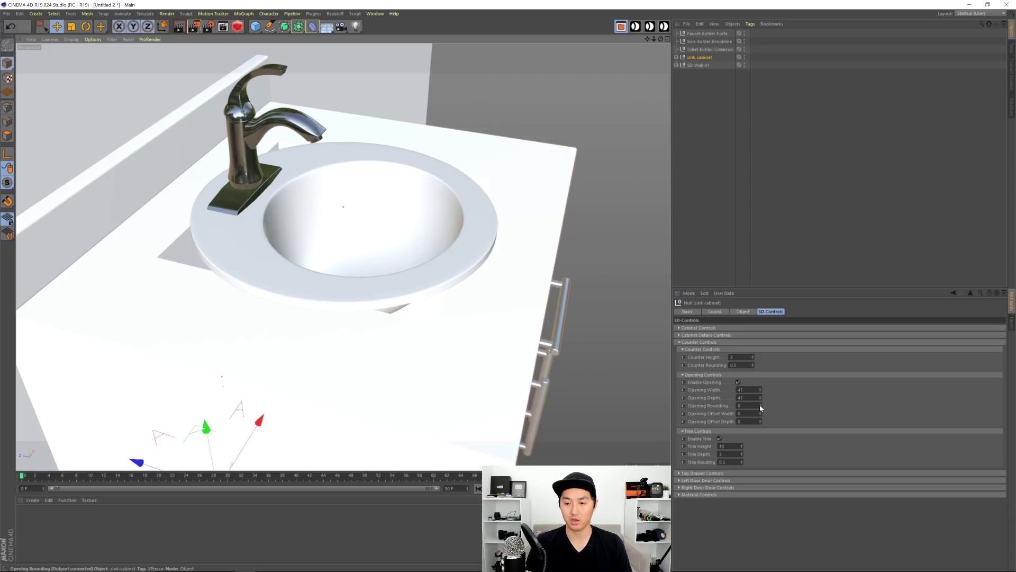
left_click_drag(761, 406, 761, 408)
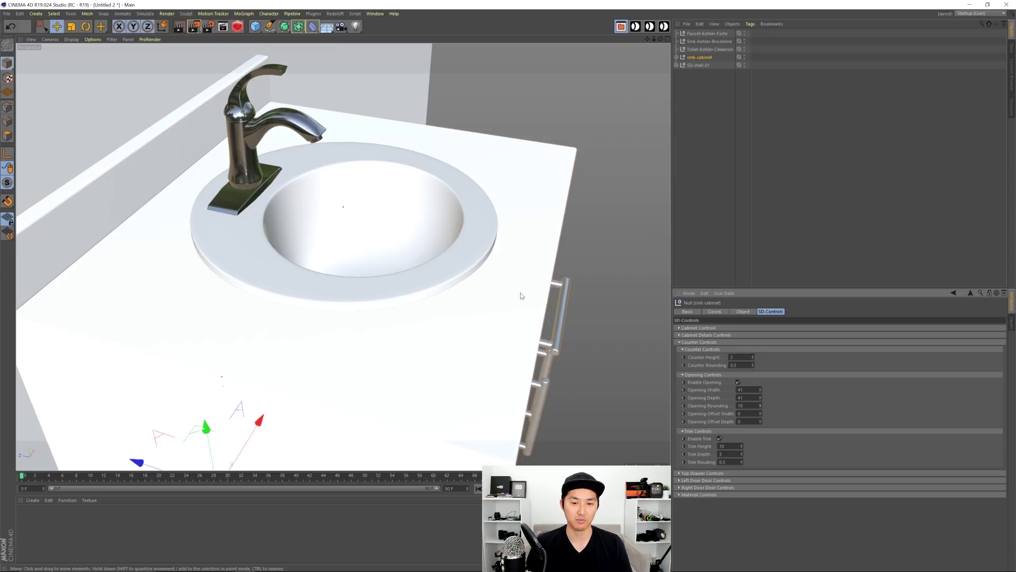
- Examine the sink, faucet, cabinet and toilet arrangement along the wall from several angles
left_click_drag(516, 278, 392, 268, "alt")
scroll(445, 267, "down", 3)
middle_click_drag(452, 267, 377, 262, "alt")
left_click_drag(376, 262, 397, 258, "alt")
scroll(439, 286, "down", 4)
middle_click_drag(444, 286, 477, 278, "alt")
left_click_drag(476, 278, 398, 268, "alt")
scroll(424, 268, "down", 3)
middle_click_drag(439, 278, 323, 286, "alt")
left_click_drag(323, 286, 371, 294, "alt")
middle_click_drag(338, 296, 439, 265, "alt")
right_click_drag(212, 330, 325, 322, "alt")
left_click_drag(293, 305, 272, 286, "alt")
scroll(480, 273, "down", 4)
middle_click_drag(549, 243, 211, 294, "alt")
left_click_drag(344, 286, 312, 285, "alt")
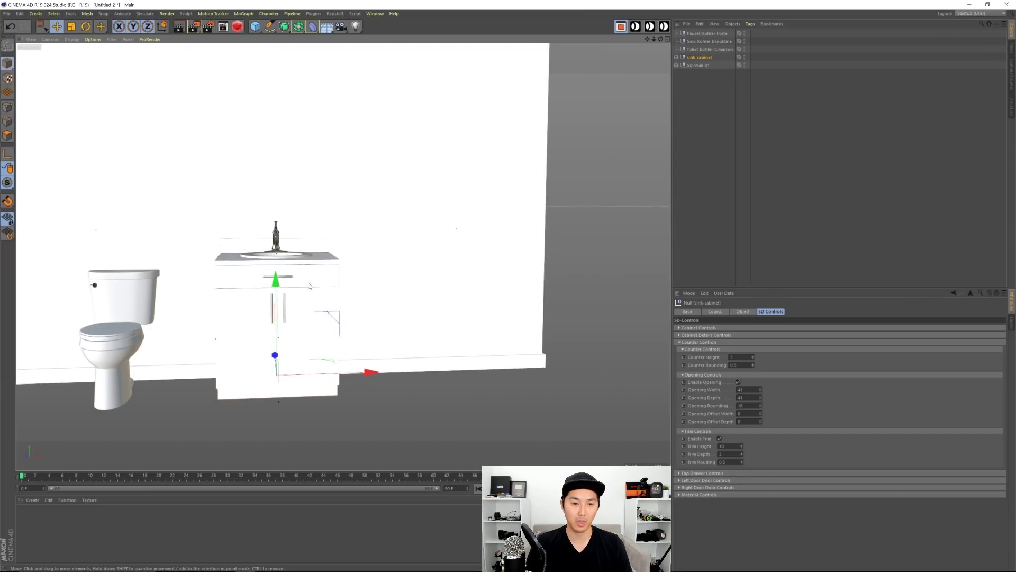
- Add a plane as the floor and position it in front of the wall so its back edge meets the wall's base
middle_click_drag(311, 285, 430, 286, "alt")
scroll(438, 275, "down", 2)
left_click_drag(443, 263, 414, 284, "alt")
scroll(413, 274, "down", 2)
left_click_drag(262, 30, 325, 38)
left_click_drag(407, 280, 387, 241, "alt")
left_click_drag(402, 189, 393, 319)
scroll(298, 185, "up", 3)
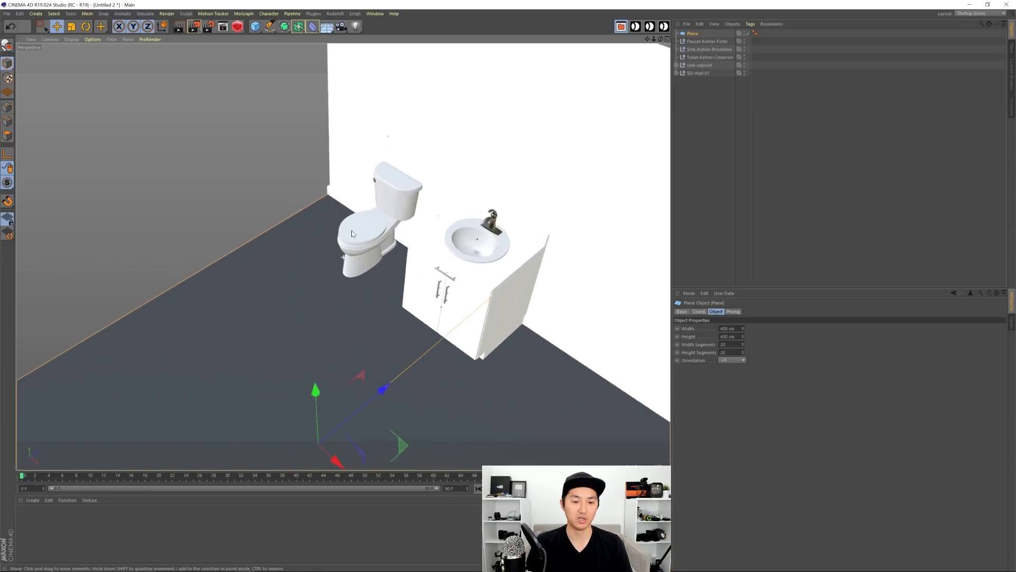
left_click_drag(298, 185, 394, 217, "alt")
left_click(697, 118)
left_click_drag(374, 161, 365, 175, "alt")
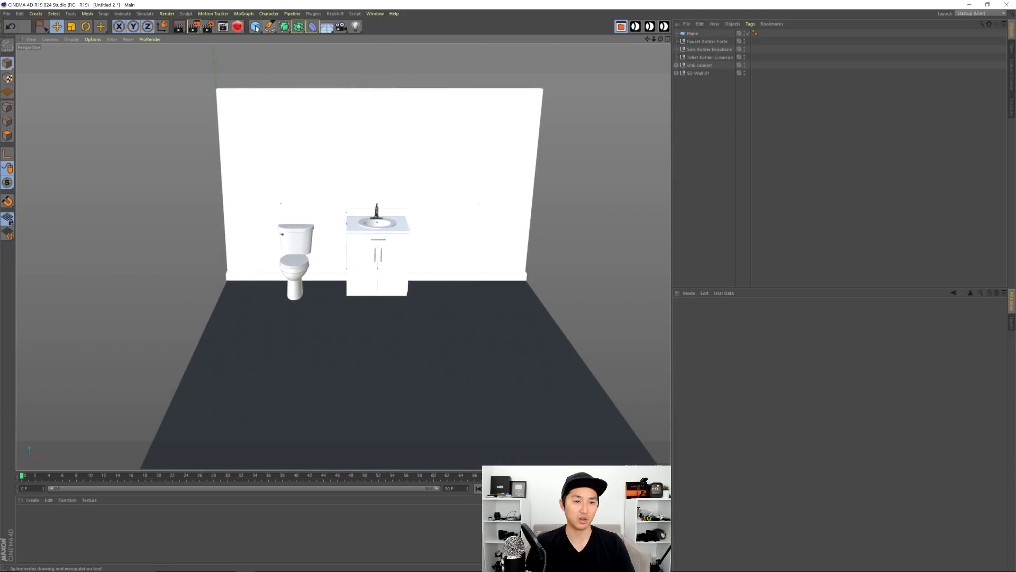
- Add a null named grp-wall-mirror and place the faucet, sink, toilet, sink cabinet and wall inside it
left_click_drag(256, 26, 284, 38)
double_click(691, 33)
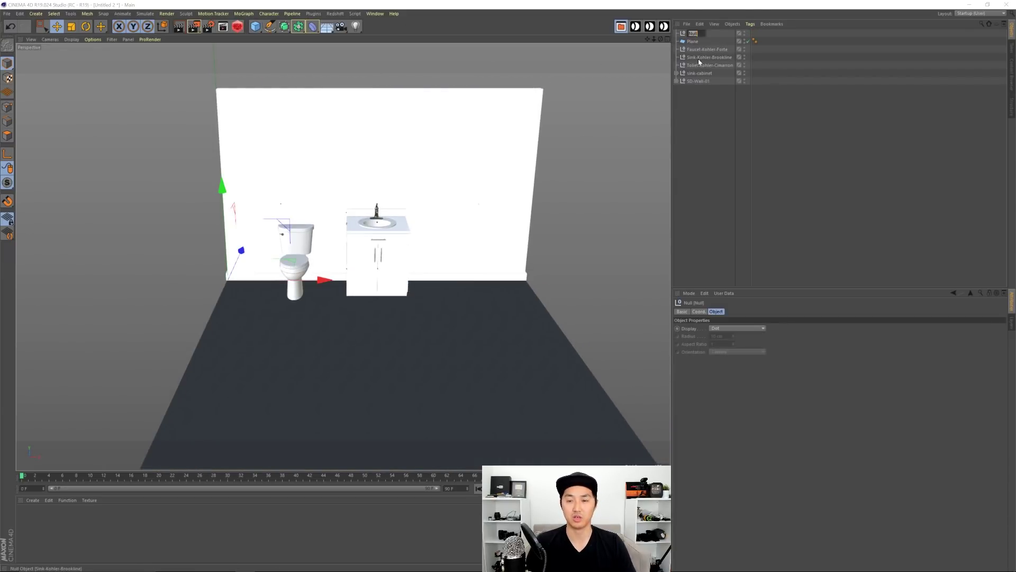
type("grp-")
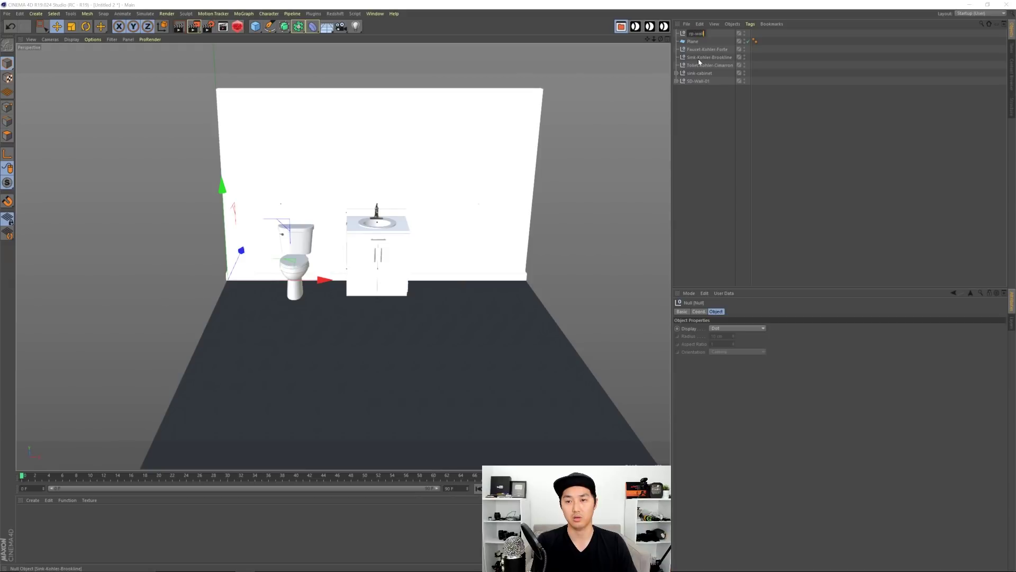
type("wall-mirror")
key("Return")
left_click_drag(704, 112, 702, 34)
left_click(549, 151)
- Add the frame-style01 preset from the Set Designer library to the wall above the sink
mouse_move(402, 243)
middle_mouse_down("alt")
mouse_move(388, 232)
mouse_move(397, 248)
middle_mouse_up("alt")
scroll(388, 233, "up", 1)
left_click(1009, 78)
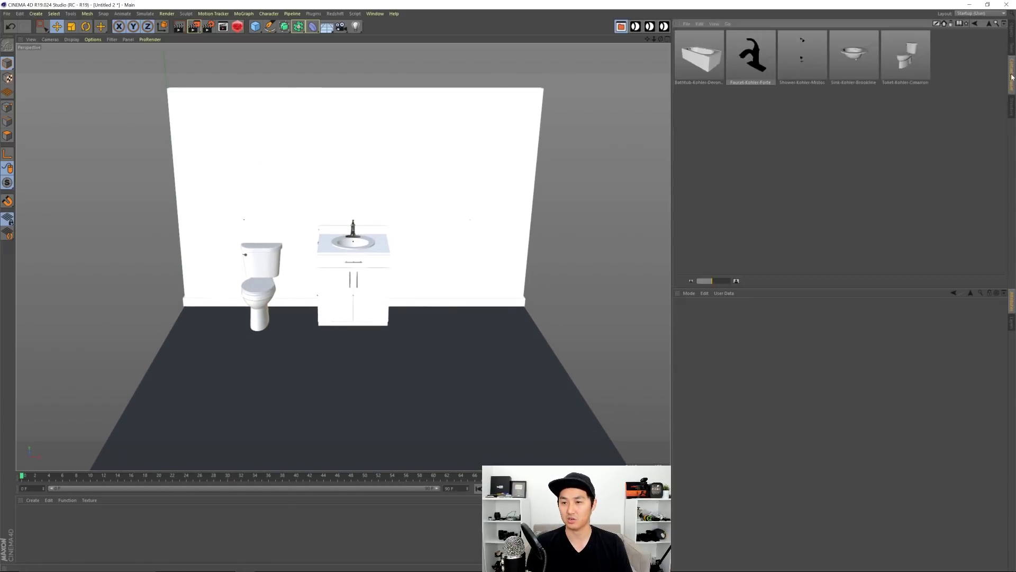
left_click(989, 24)
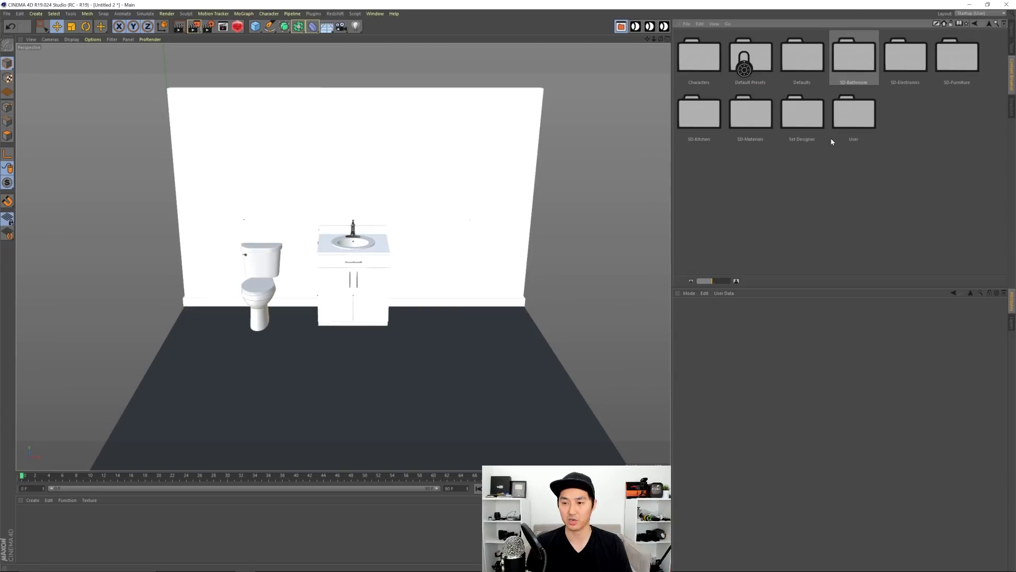
double_click(802, 116)
left_click_drag(709, 59, 420, 121)
- Set the frame's inner height to 100 and raise the frame slightly above the faucet
left_click(717, 328)
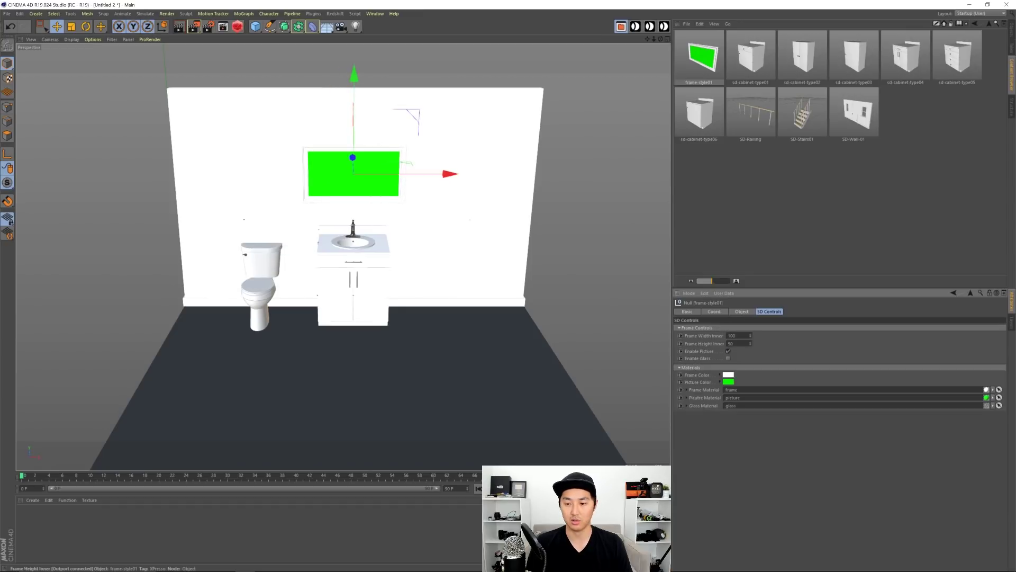
type("100")
key("Return")
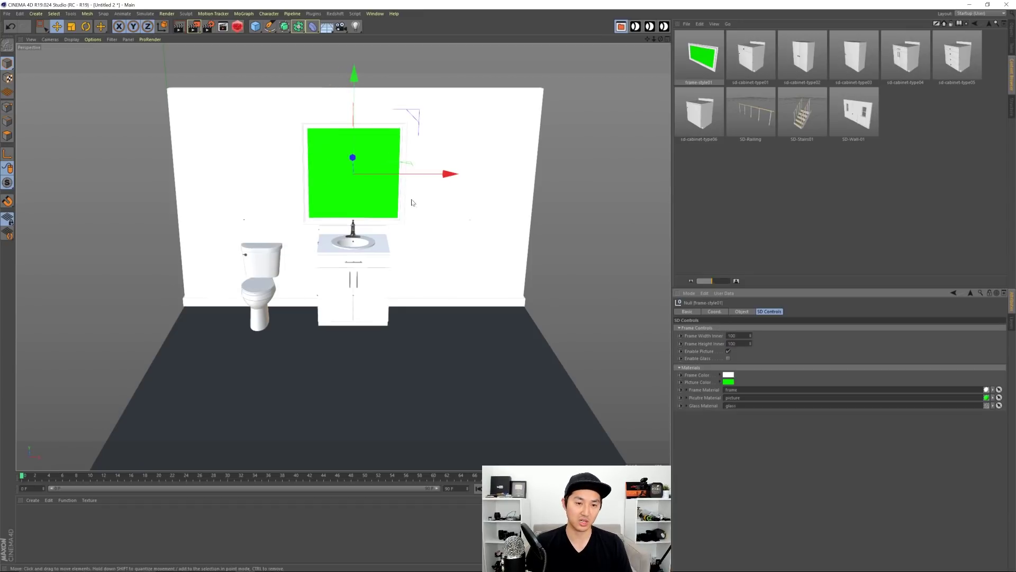
left_click_drag(362, 81, 362, 74)
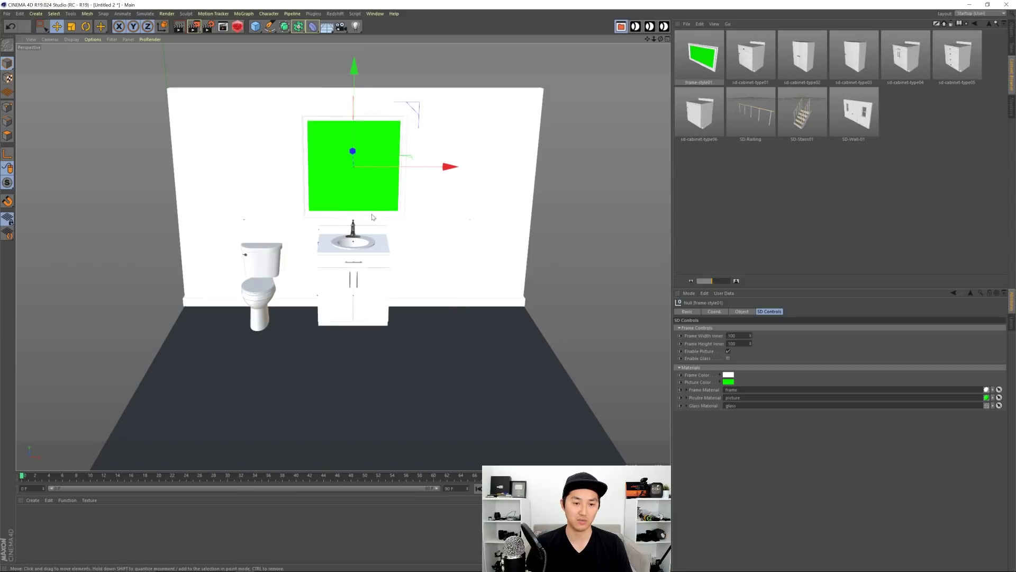
- Create a new material and name it sdmat-mirror
left_click_drag(402, 194, 375, 254, "alt")
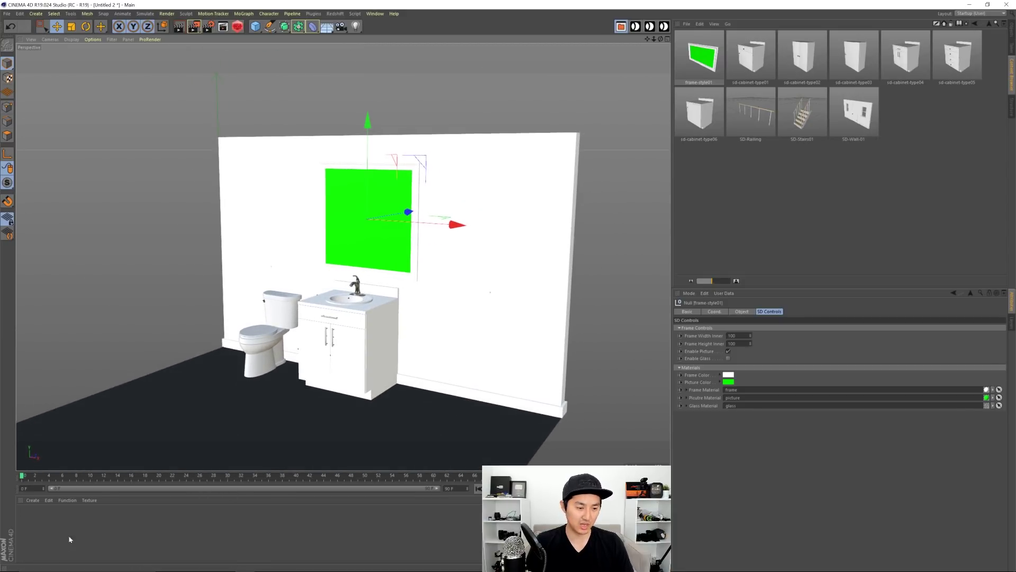
left_click(45, 522)
left_click(33, 499)
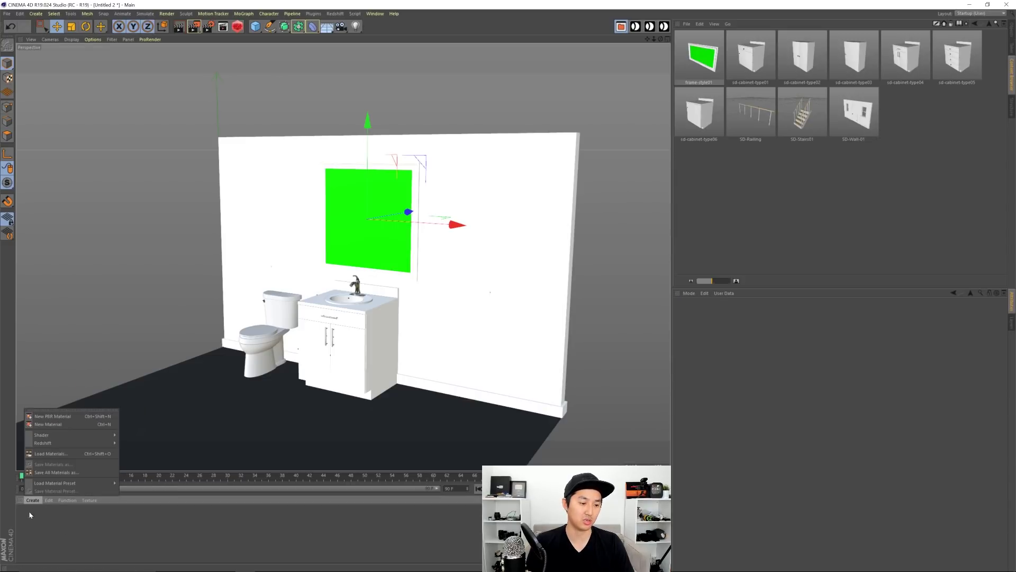
left_click(45, 424)
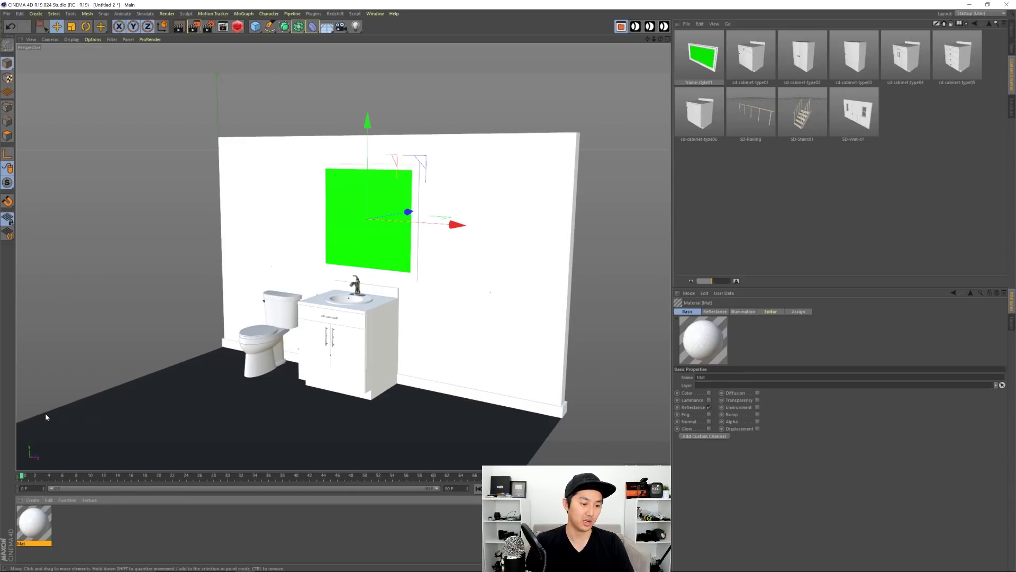
double_click(34, 524)
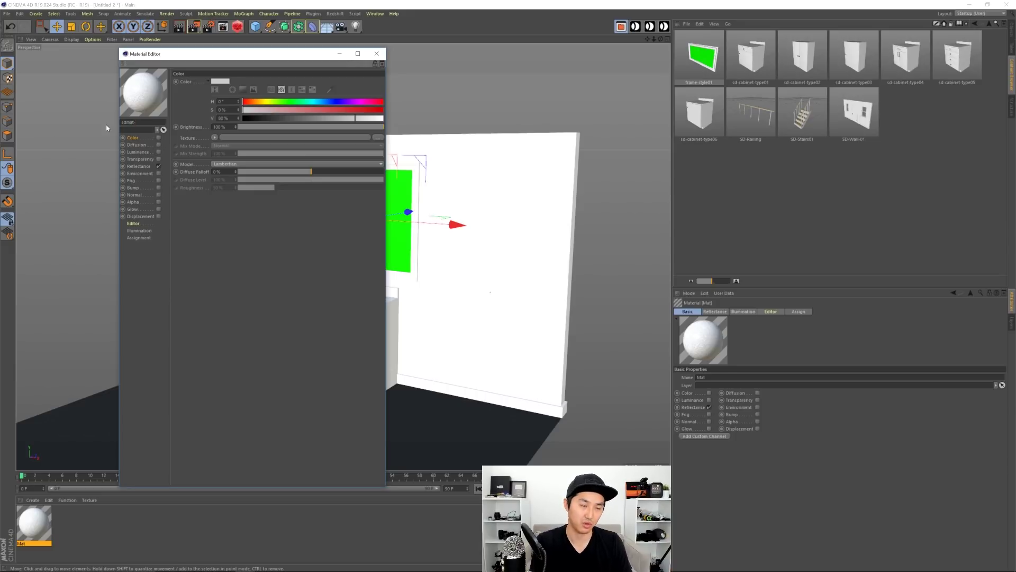
type("sdmat-mirror")
key("Return")
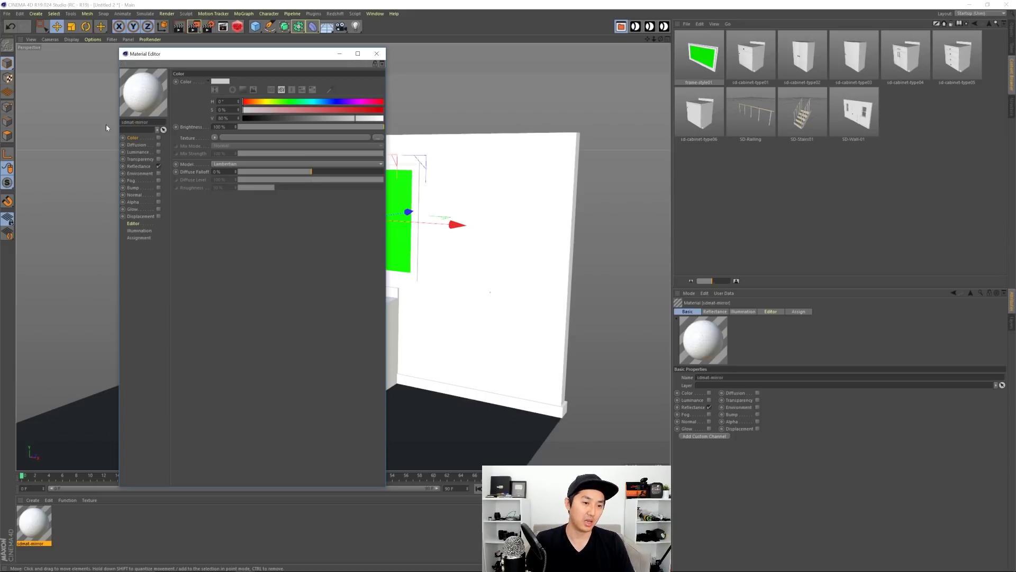
- Make sdmat-mirror purely reflective by disabling its Default Diffuse layer and setting the Default Reflection roughness to 0%
left_click(138, 166)
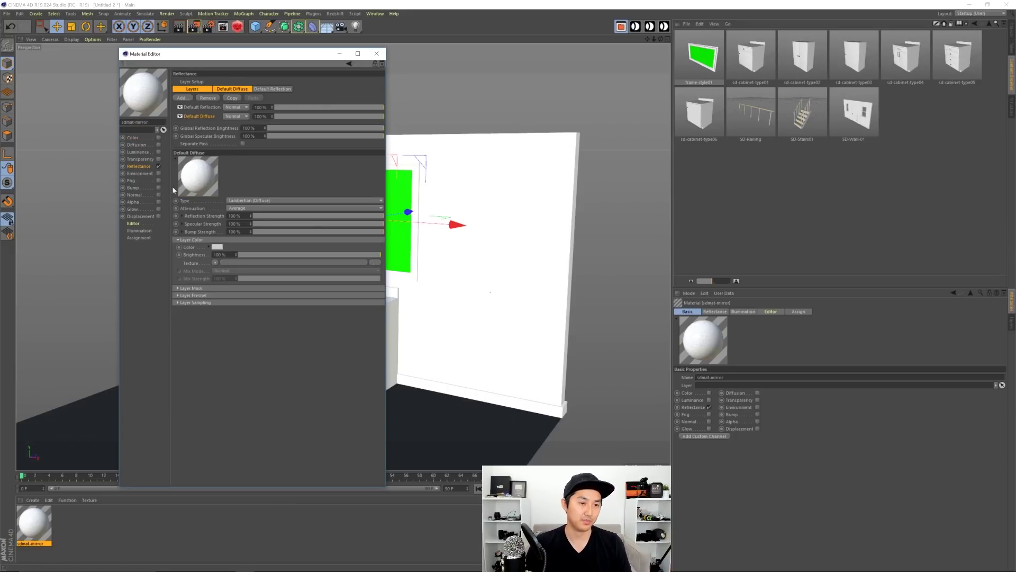
left_click(180, 116)
left_click(203, 107)
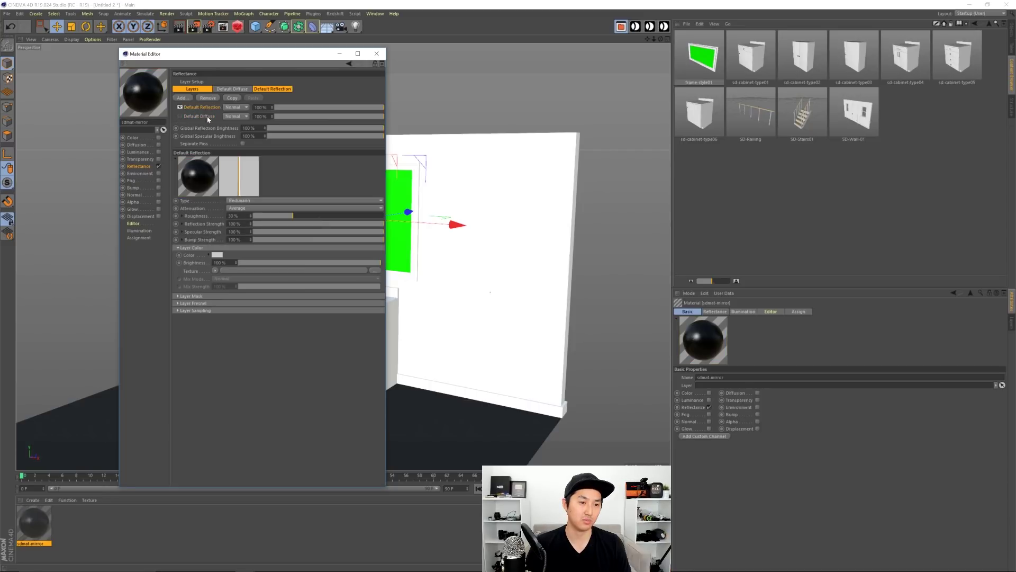
left_click(237, 302)
left_click(234, 311)
left_click(231, 318)
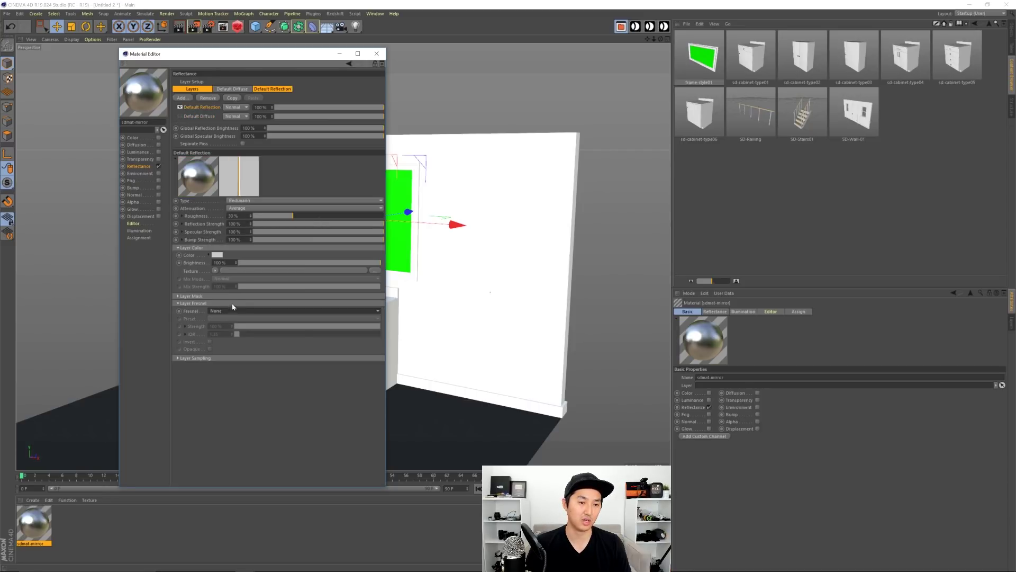
left_click(212, 304)
left_click_drag(259, 217, 250, 216)
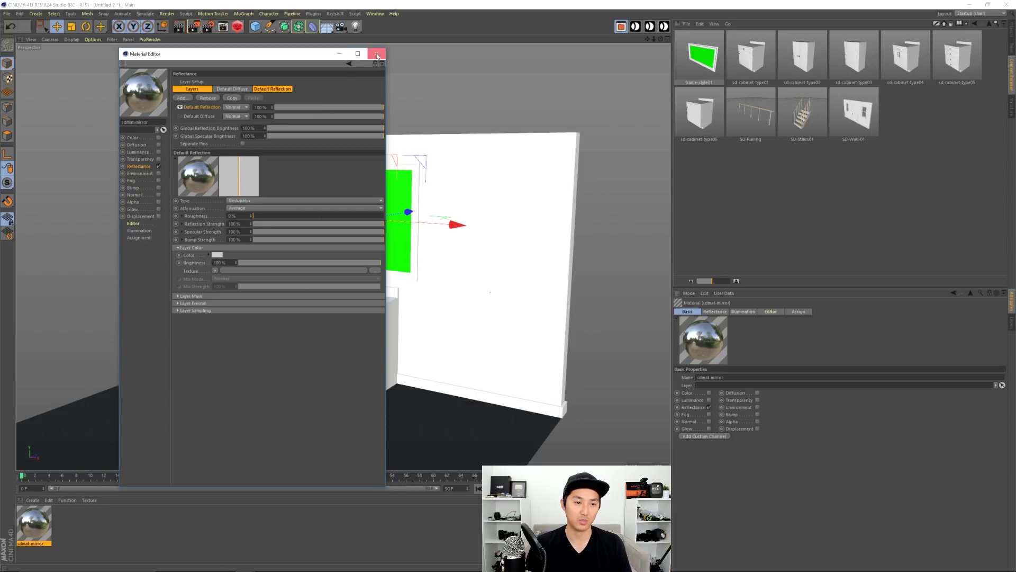
left_click(376, 54)
- Assign sdmat-mirror as the picture material of the frame above the sink
left_click(1012, 35)
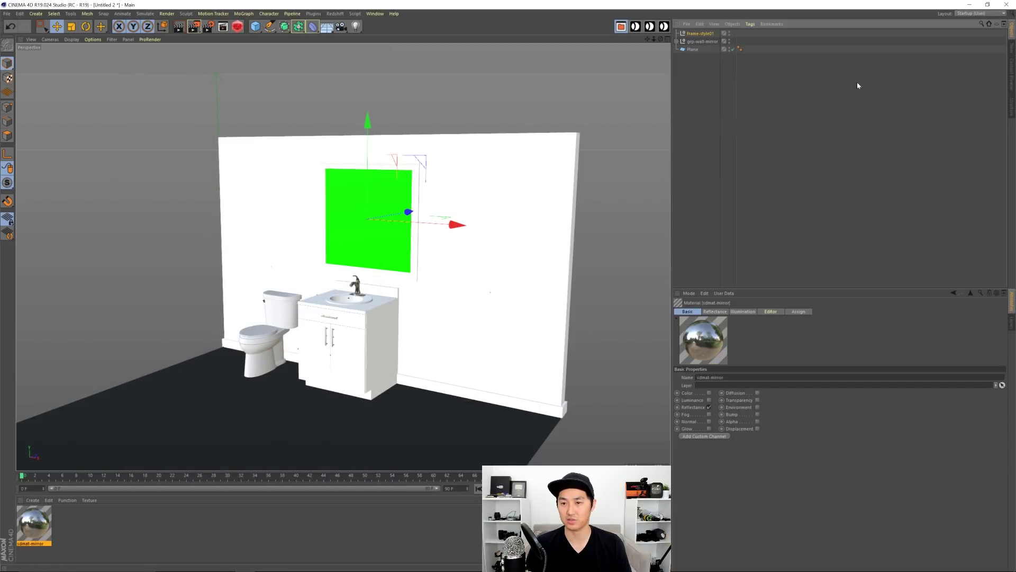
left_click(702, 33)
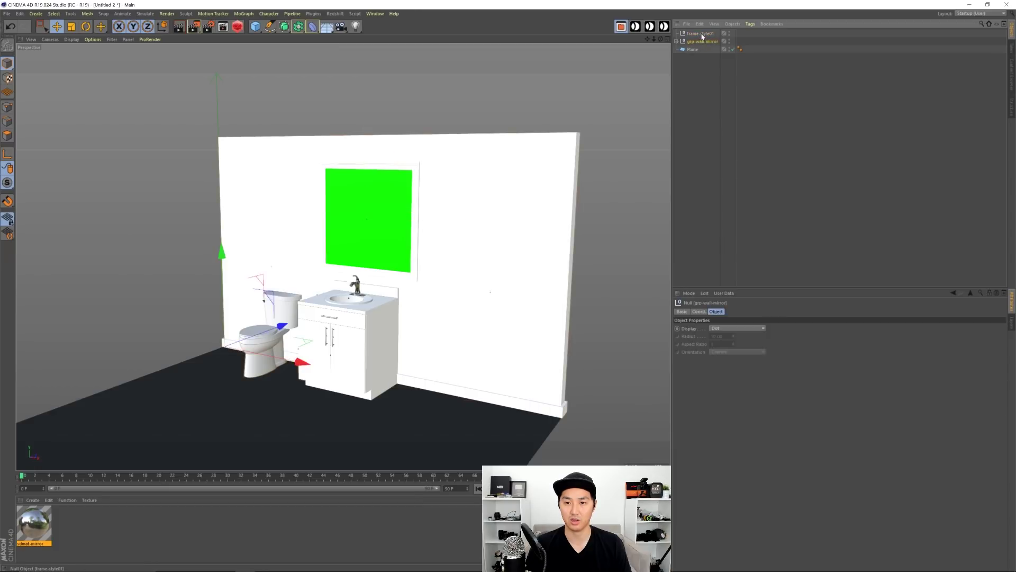
left_click_drag(50, 524, 93, 506)
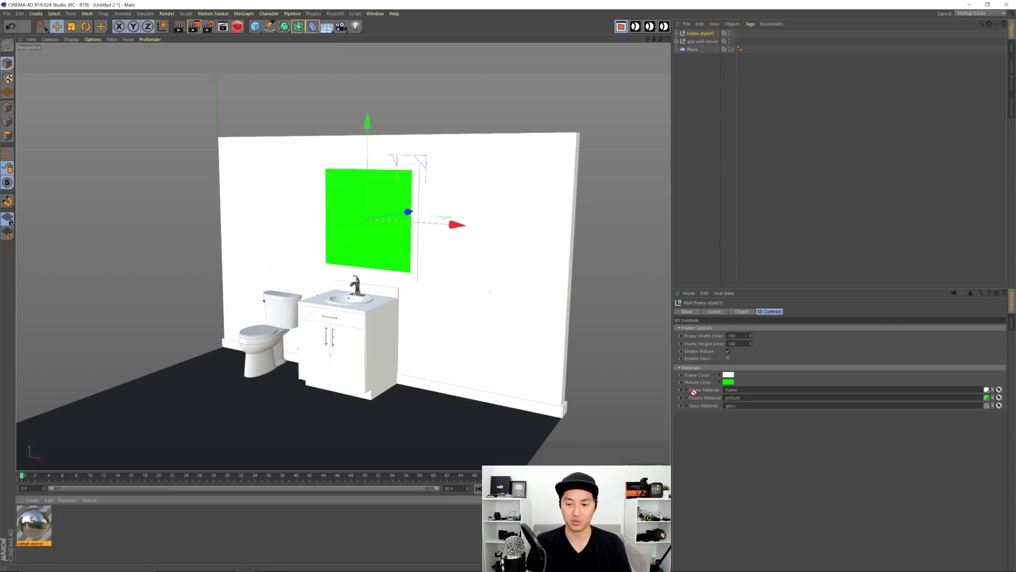
left_click(701, 229)
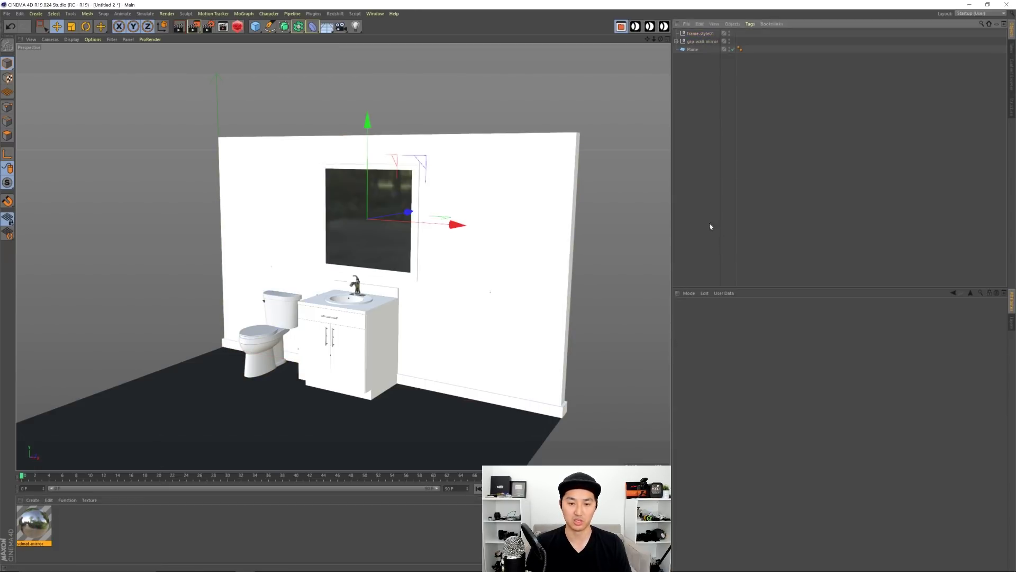
- Move the mirror frame into the grp-wall-mirror group and collapse the group
middle_click_drag(406, 278, 452, 246, "alt")
left_click_drag(452, 247, 424, 251, "alt")
right_click_drag(423, 251, 451, 253, "alt")
left_click_drag(451, 253, 585, 220, "alt")
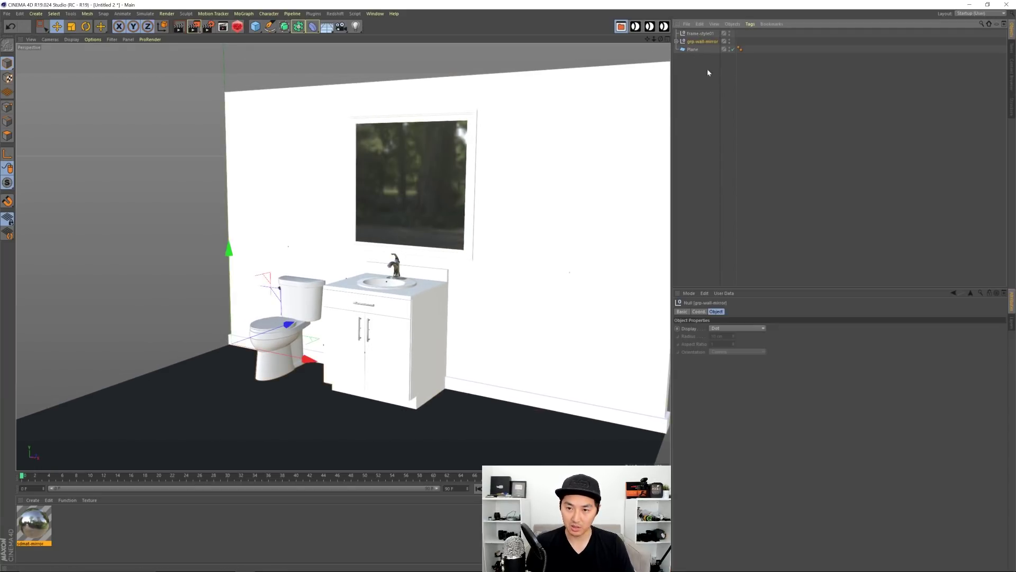
left_click_drag(702, 41, 700, 43)
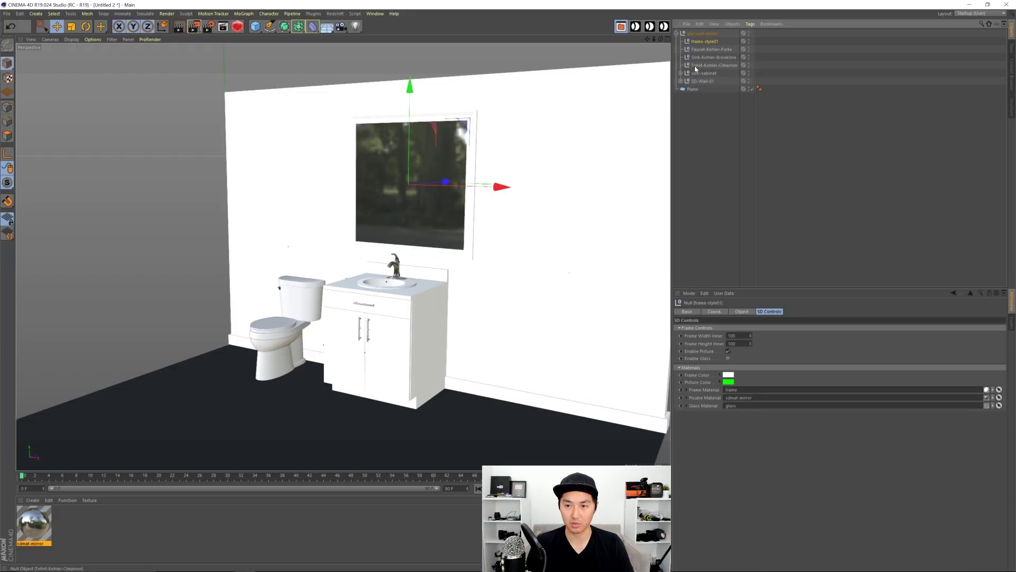
left_click(710, 104)
left_click(677, 34)
- Add a second SD-Wall-01 preset and turn it perpendicular to the mirror wall
right_click_drag(497, 280, 453, 258, "alt")
left_click_drag(454, 258, 726, 195, "alt")
left_click(1012, 69)
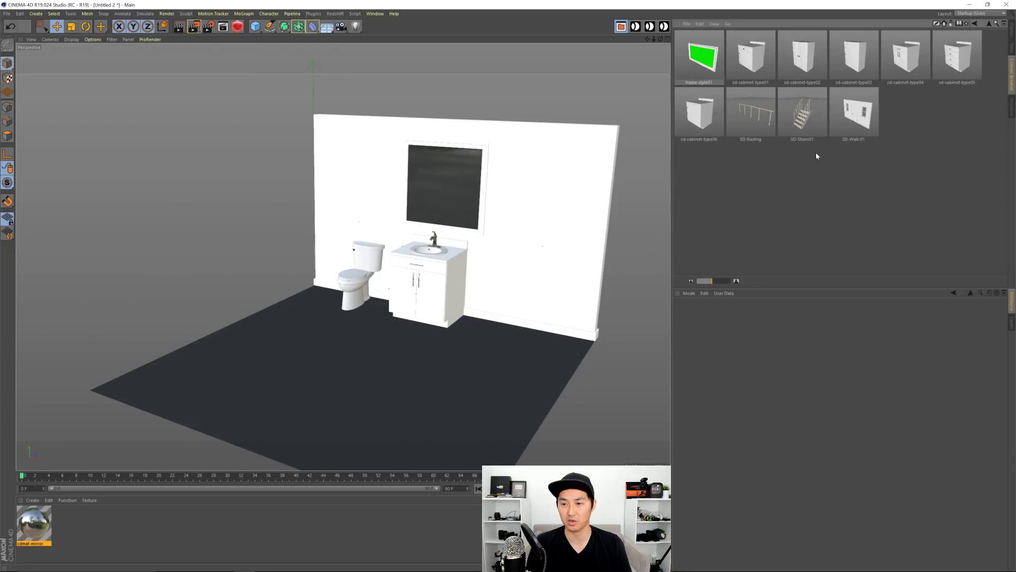
double_click(862, 114)
left_click_drag(391, 293, 394, 241, "alt")
key("r")
key("e")
middle_click_drag(365, 255, 419, 237, "alt")
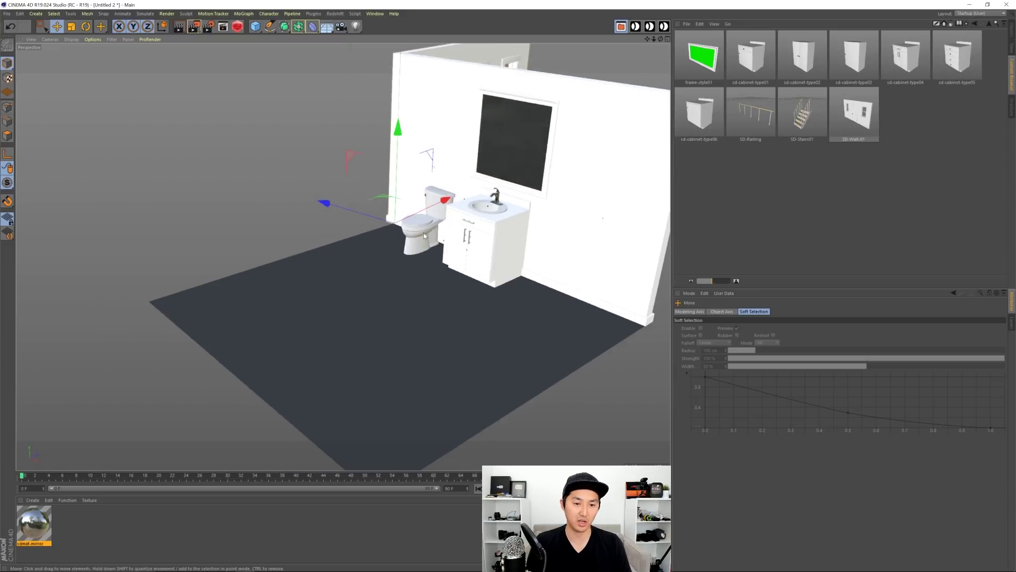
left_click_drag(420, 237, 306, 241, "alt")
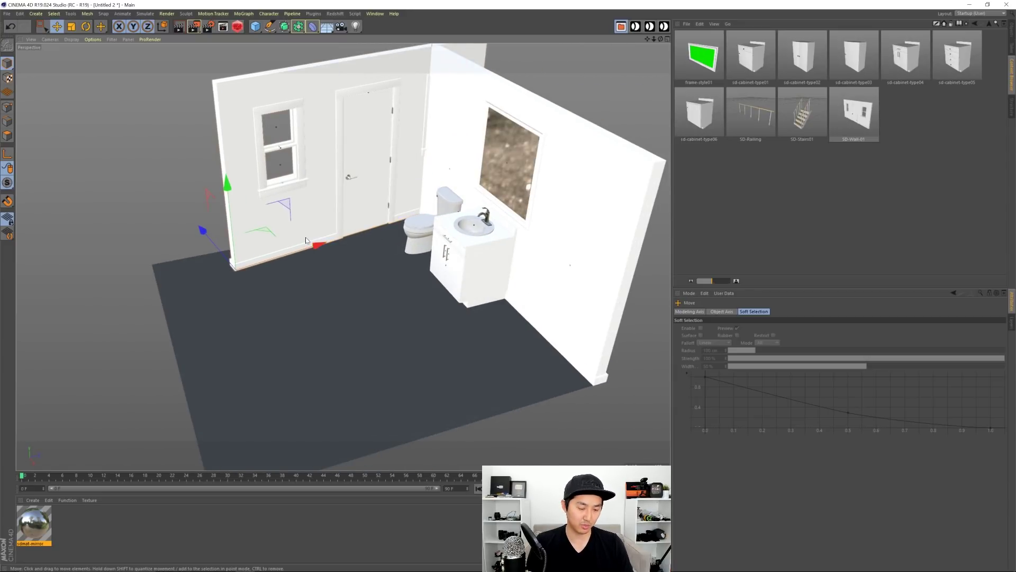
- Align the second wall with the floor's side edge so its end meets the mirror wall at the corner beside the toilet
key("r")
mouse_move(286, 290)
left_mouse_down()
mouse_move(267, 286)
mouse_move(284, 288)
left_mouse_up()
key("e")
middle_click_drag(299, 270, 359, 281, "alt")
left_click_drag(359, 281, 369, 300, "alt")
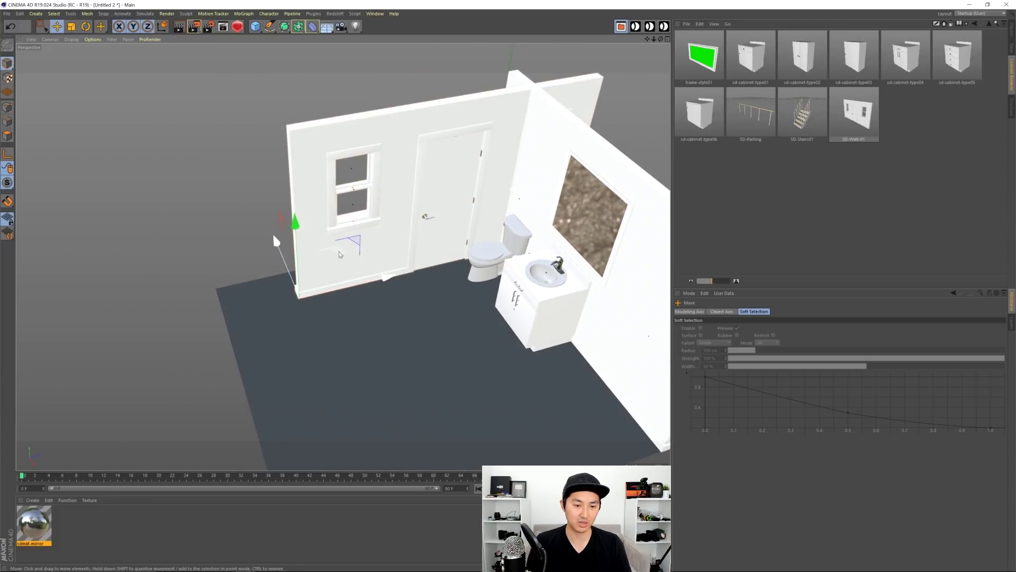
left_click_drag(339, 253, 262, 244)
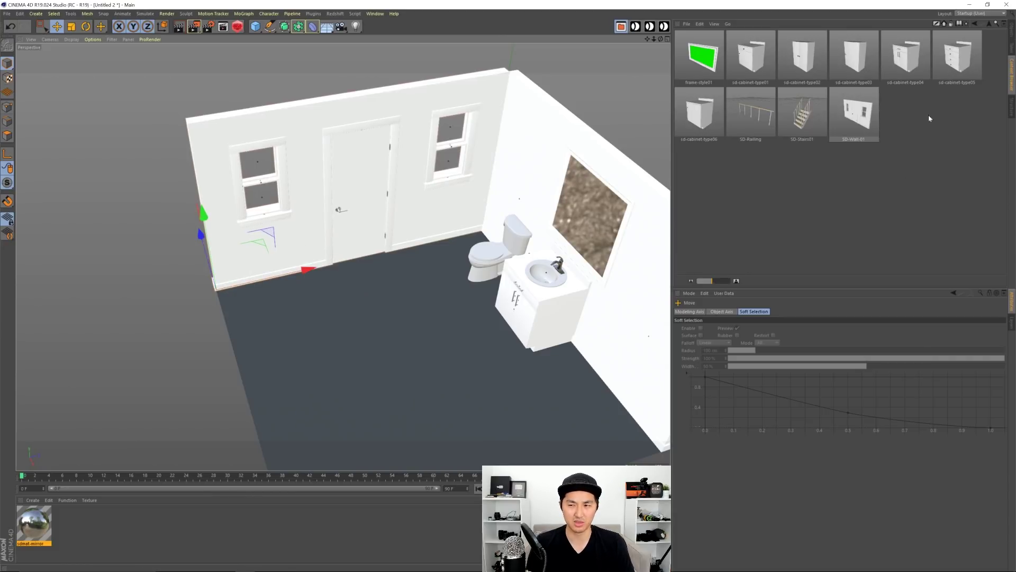
- Add the Bathtub-Kohler-Devonshire preset from the SD-Bathroom library to the scene
left_click(988, 25)
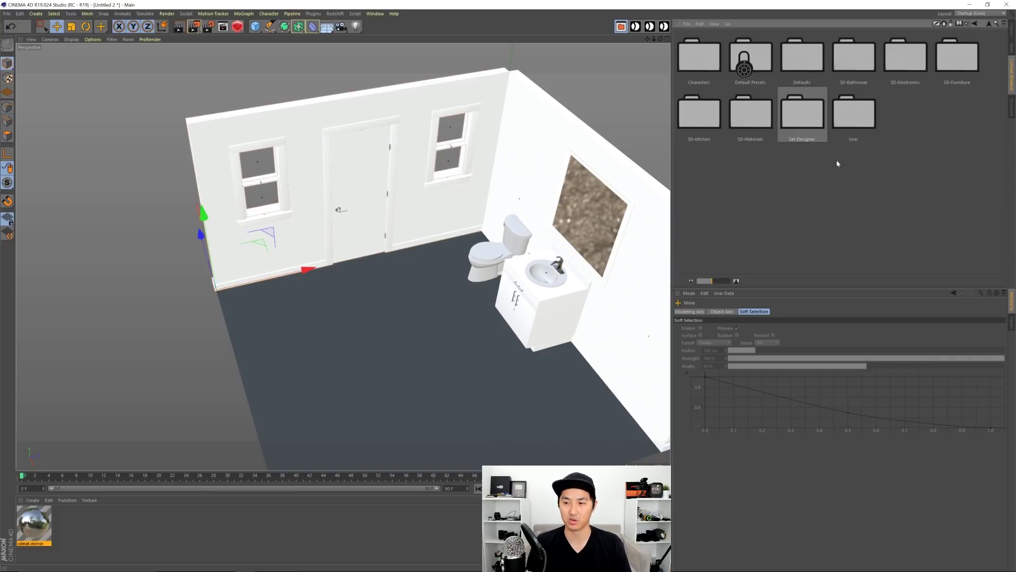
double_click(859, 65)
double_click(707, 59)
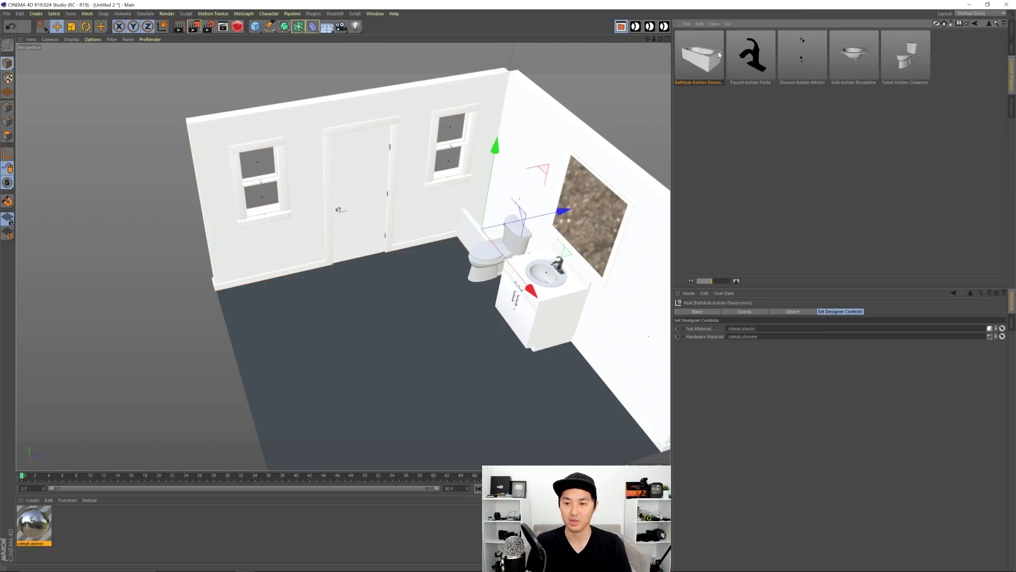
left_click(988, 25)
double_click(811, 114)
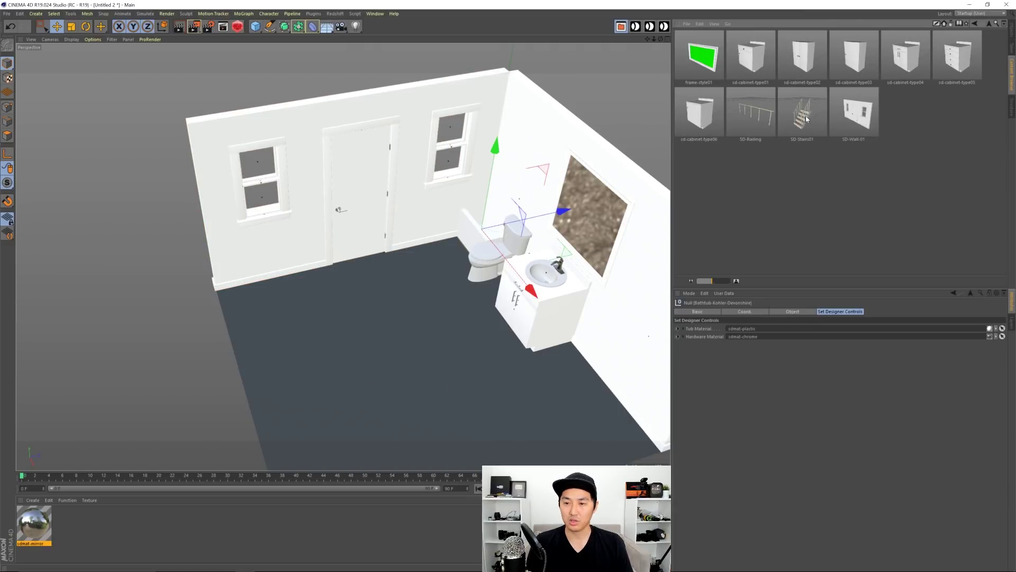
left_click(1011, 31)
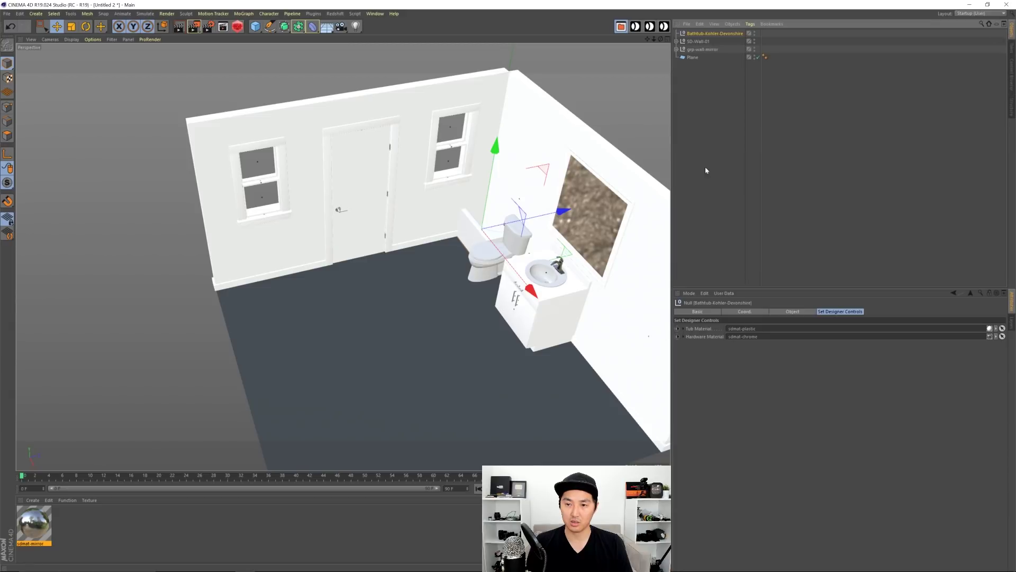
- Move the bathtub onto the open floor in front of the sink cabinet and rotate it parallel to the door wall
left_click(700, 42)
left_click(704, 33)
left_click_drag(551, 214, 434, 241)
left_click_drag(394, 322, 443, 405)
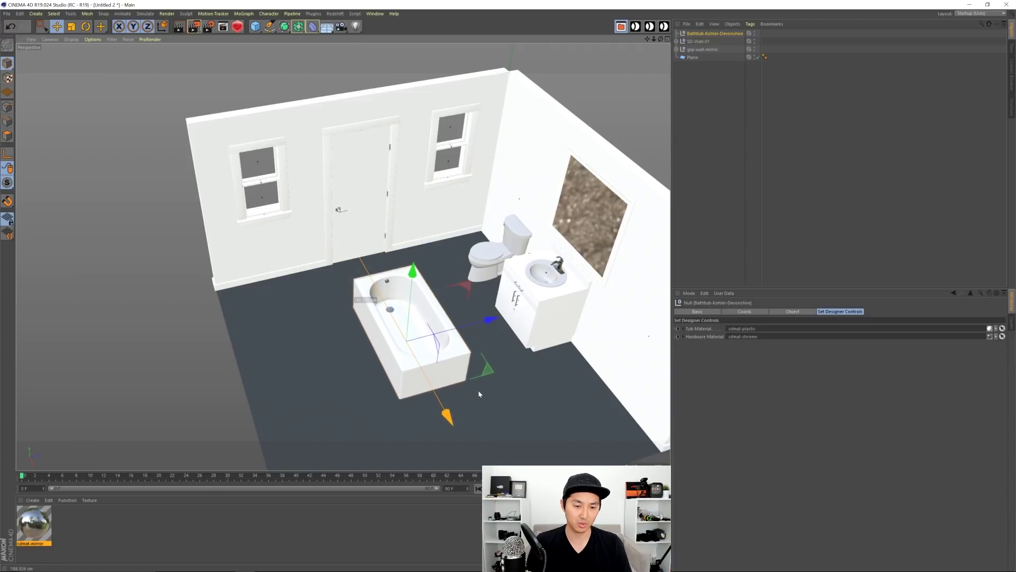
key("r")
left_click_drag(372, 369, 442, 339)
key("e")
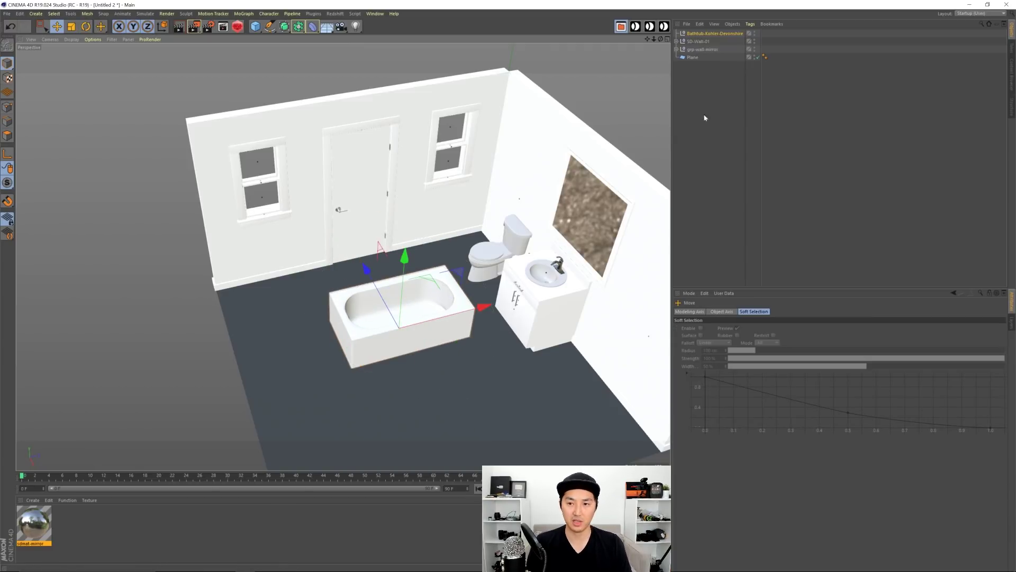
- Disable window 1, window 2 and the door on the second wall
left_click(704, 41)
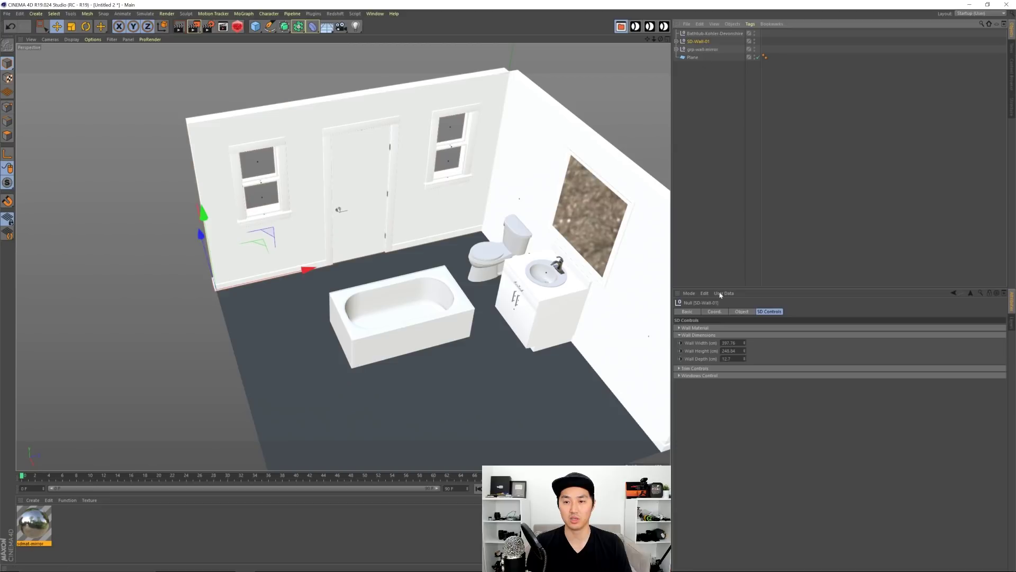
left_click(699, 335)
left_click(724, 357)
left_click(724, 364)
left_click(725, 371)
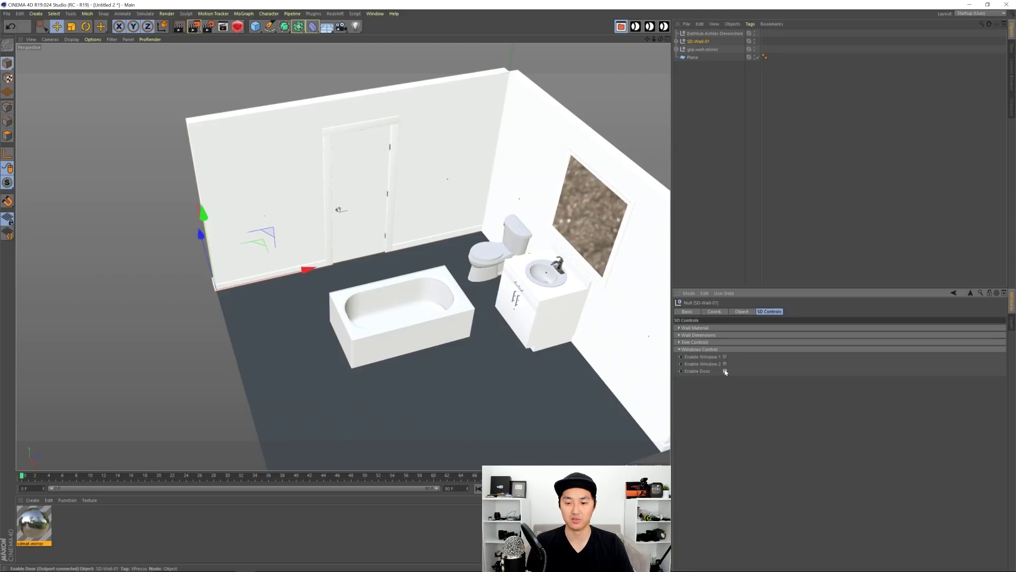
- Shorten the door-side wall to a width of 128.76 cm, leaving an opening in that side of the room
left_click(703, 41)
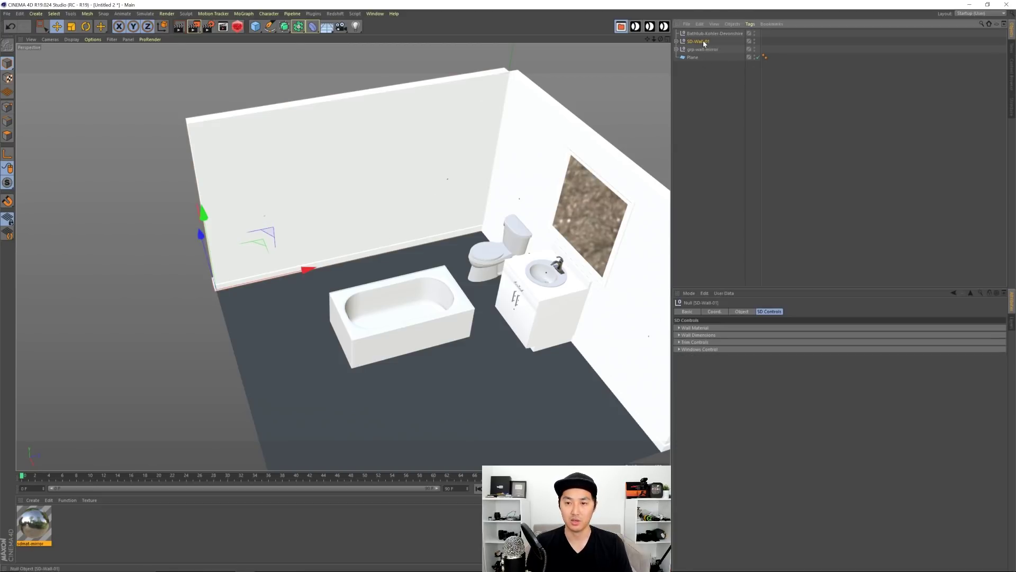
left_click(701, 33)
left_click(700, 41)
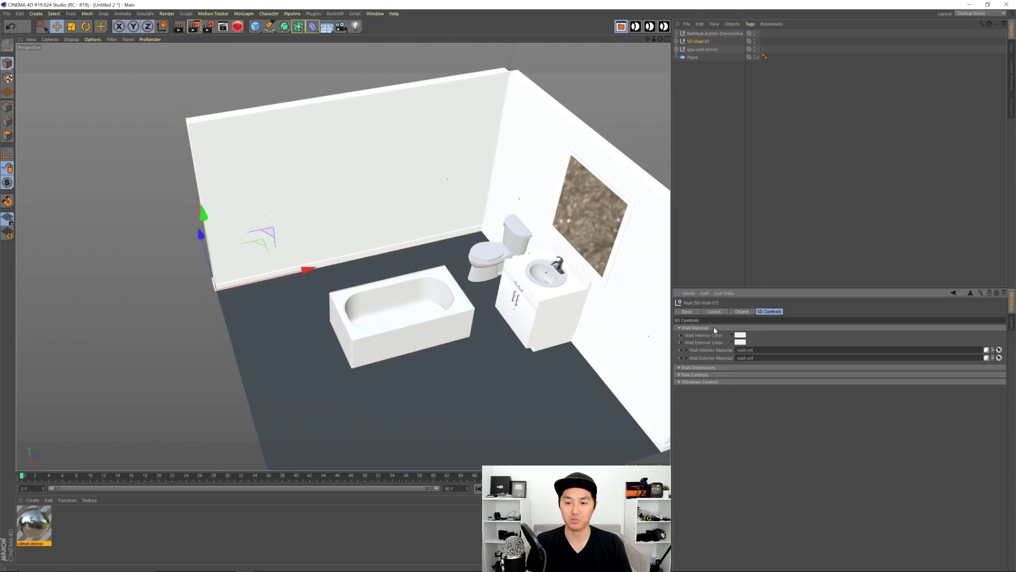
left_click(721, 335)
left_click_drag(744, 343, 743, 473)
left_click_drag(704, 343, 699, 343)
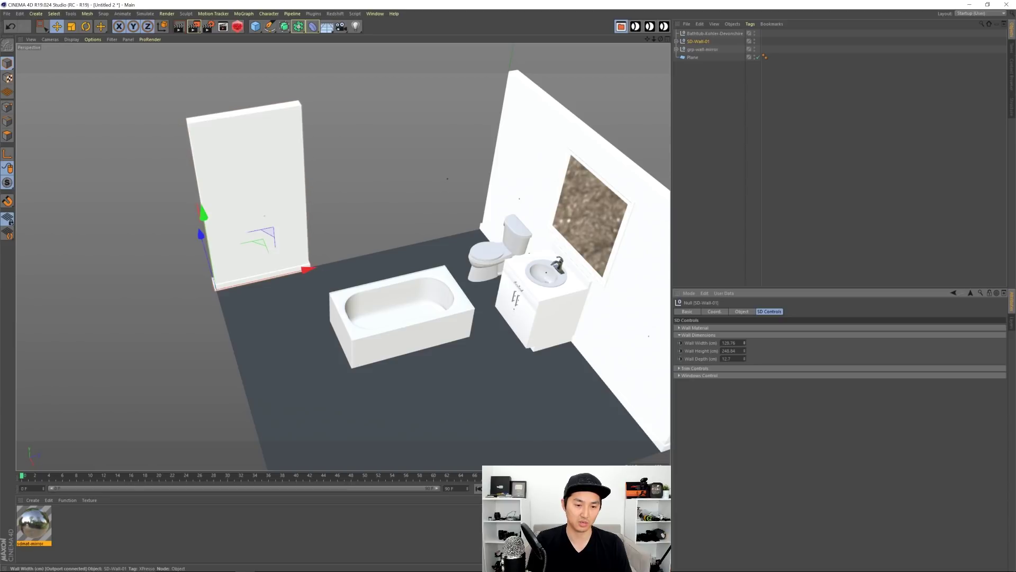
- Move the bathtub back into the opening beside the shortened wall, with its drain end against the wall and its front in line
left_click(428, 297)
left_click(679, 59)
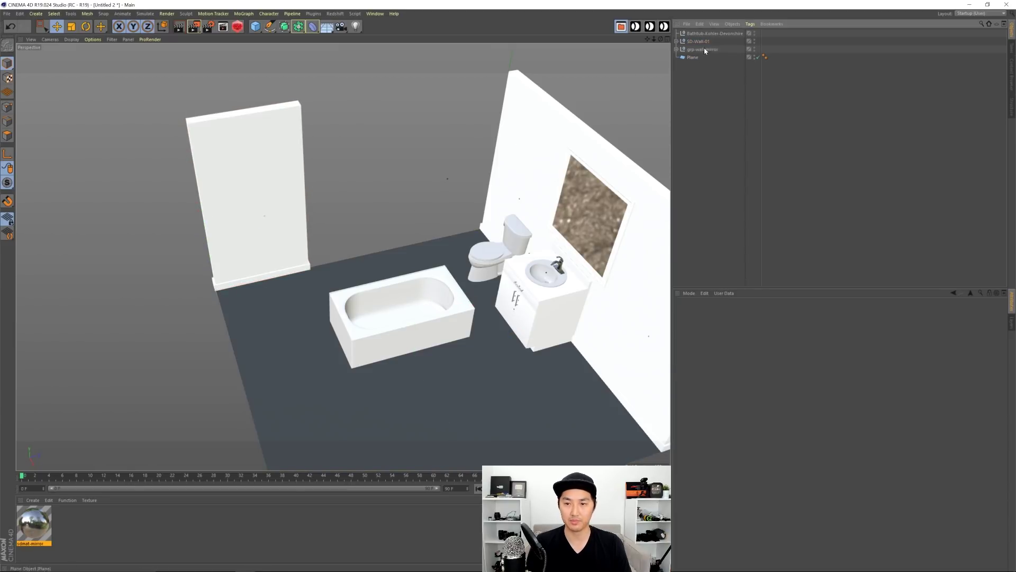
left_click(708, 33)
left_click_drag(465, 290, 431, 338, "alt")
middle_click_drag(413, 290, 376, 332, "alt")
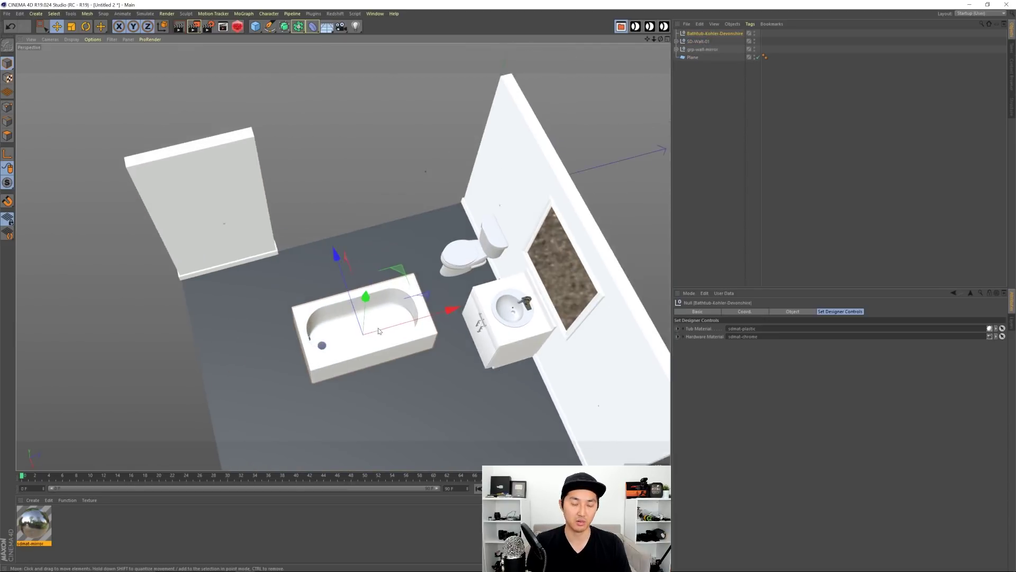
right_click_drag(376, 331, 423, 344, "alt")
left_click_drag(423, 344, 344, 180, "alt")
right_click_drag(328, 180, 372, 204, "alt")
left_click_drag(372, 204, 399, 152, "alt")
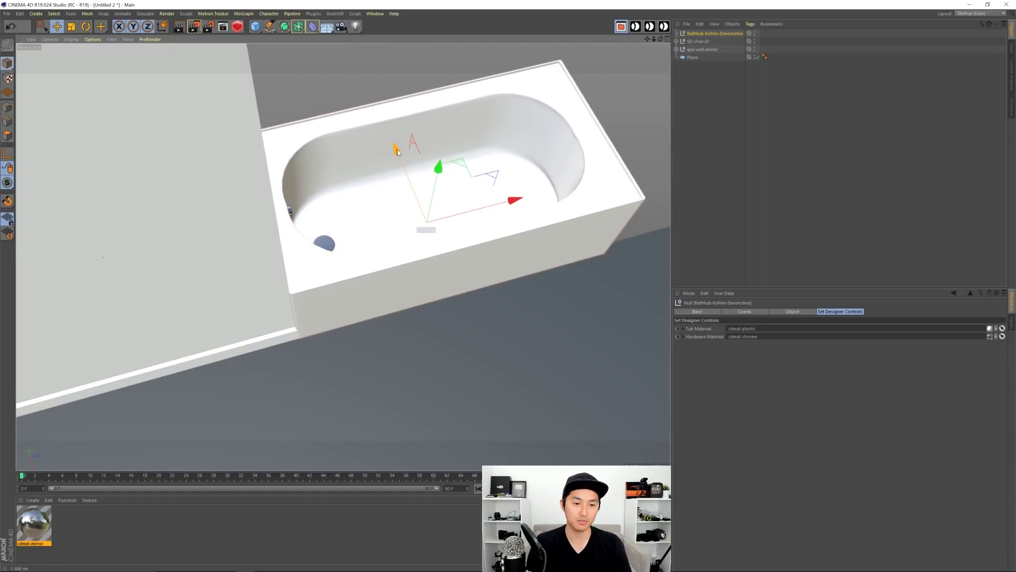
left_click_drag(378, 214, 309, 229, "alt")
right_click_drag(309, 229, 281, 239, "alt")
middle_click_drag(281, 239, 295, 263, "alt")
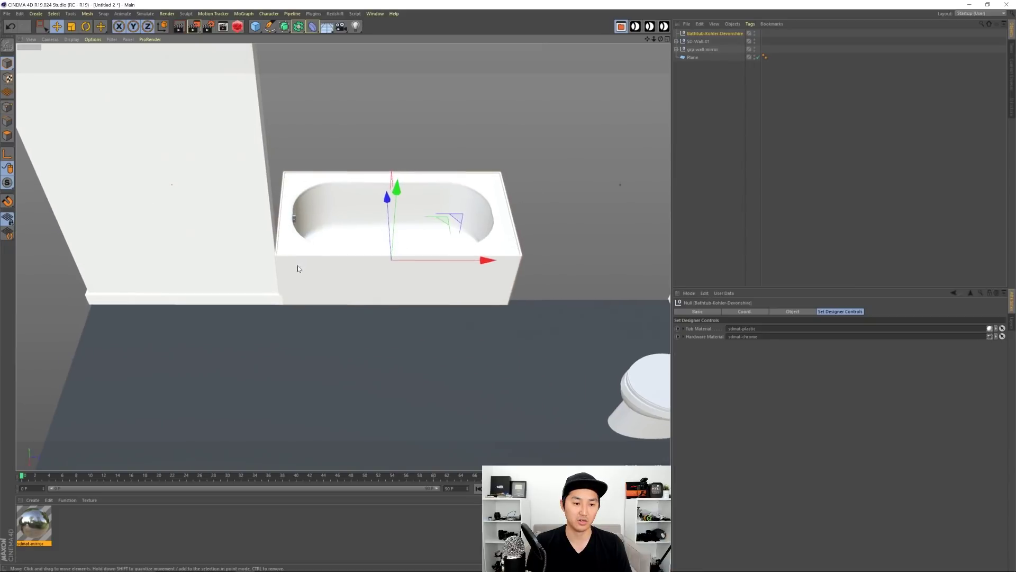
- Examine how the bathtub sits against the shortened wall's end and the floor's edge
left_click_drag(295, 263, 298, 262, "alt")
right_click_drag(265, 296, 332, 307, "alt")
left_click_drag(333, 307, 303, 283, "alt")
right_click_drag(459, 281, 289, 257, "alt")
middle_click_drag(356, 262, 281, 283, "alt")
right_click_drag(423, 299, 367, 295, "alt")
left_click_drag(367, 296, 415, 281, "alt")
right_click_drag(415, 281, 440, 281, "alt")
- Duplicate the shortened wall along its length to the bathtub's other end and align the copy with the tub's front corner
left_click(706, 92)
left_click(704, 42)
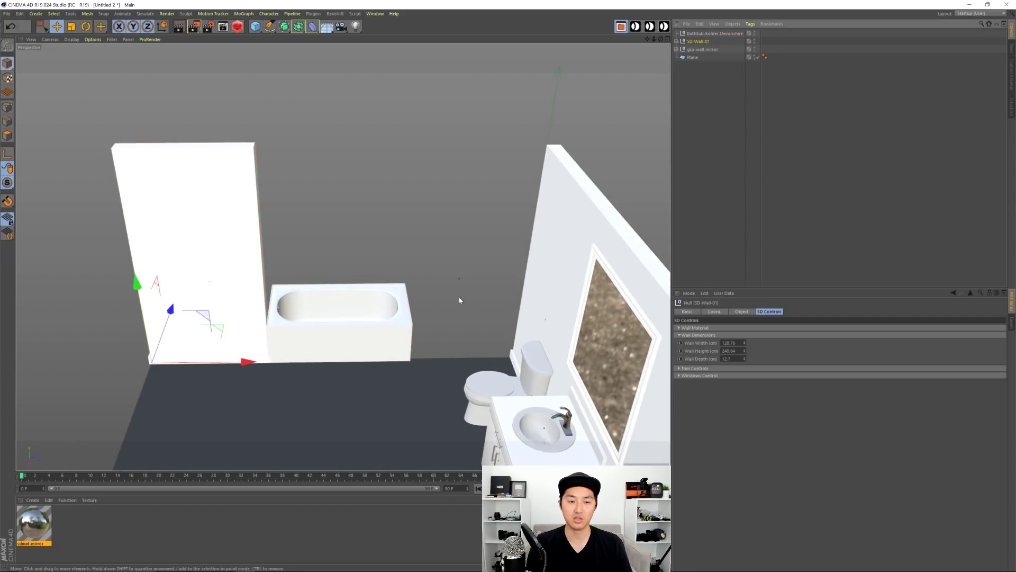
left_click_drag(245, 366, 506, 364, "ctrl")
scroll(520, 360, "up", 3)
scroll(520, 361, "up", 6)
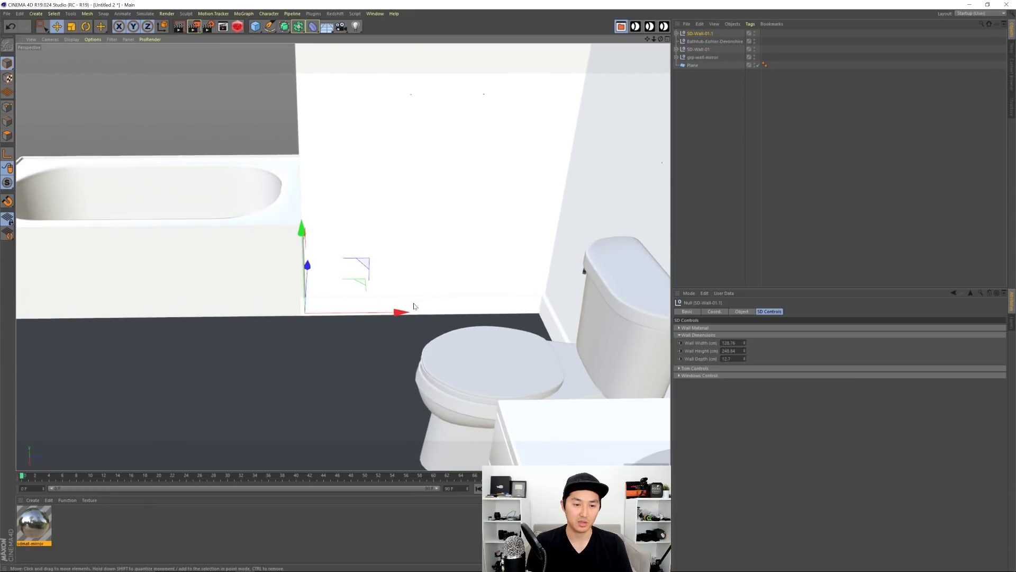
scroll(444, 328, "up", 5)
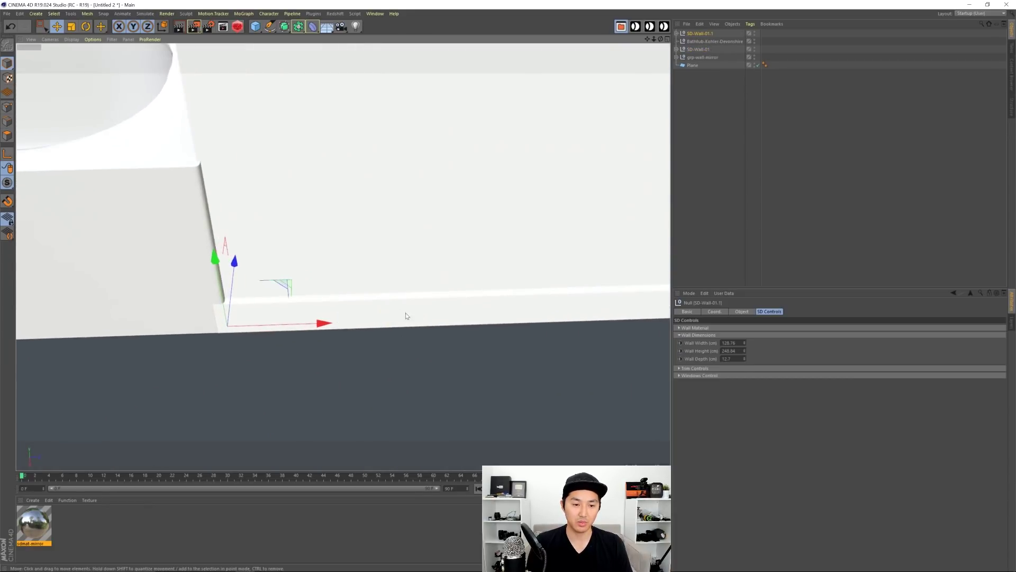
left_click_drag(414, 337, 418, 337)
- Place another copy of the short wall behind the bathtub and align it with the tub's back edge in the top view
scroll(475, 275, "down", 9)
left_click_drag(415, 337, 343, 255, "alt")
middle_click(342, 254)
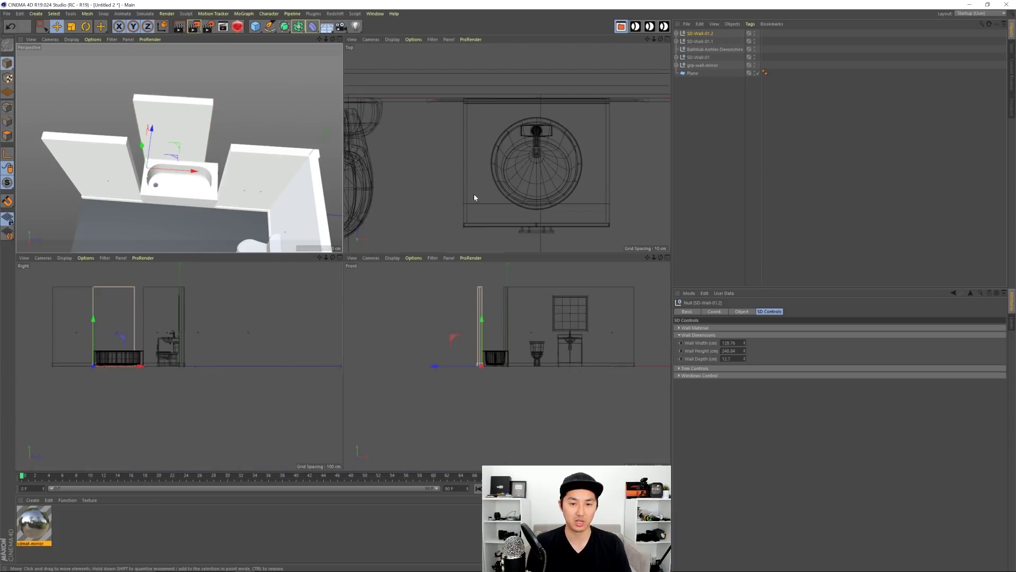
middle_click(474, 193)
right_click_drag(439, 268, 370, 335, "alt")
middle_click_drag(340, 351, 363, 253, "alt")
right_click_drag(364, 253, 410, 253, "alt")
scroll(410, 257, "up", 8)
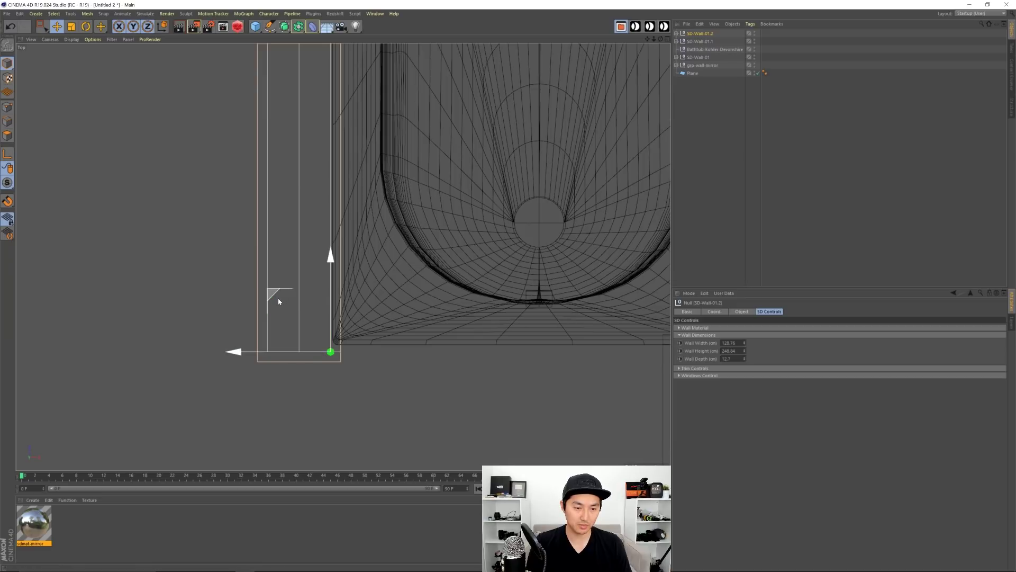
left_click_drag(273, 291, 266, 275)
scroll(369, 180, "down", 6)
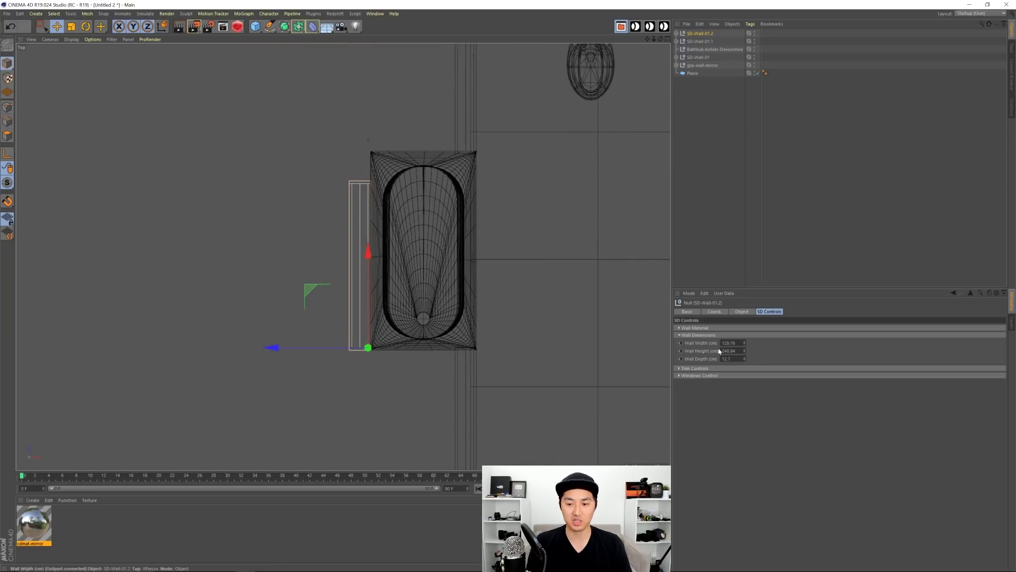
- Set the back wall's width to 160.76 cm and shift it lengthwise to overlap both ends of the bathtub
left_click(745, 343)
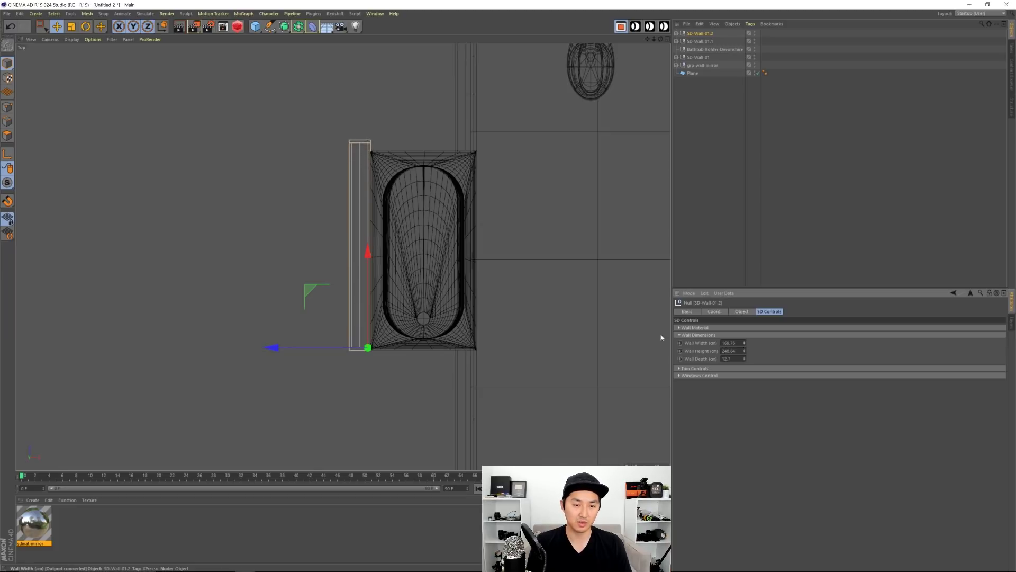
left_click_drag(371, 258, 371, 259)
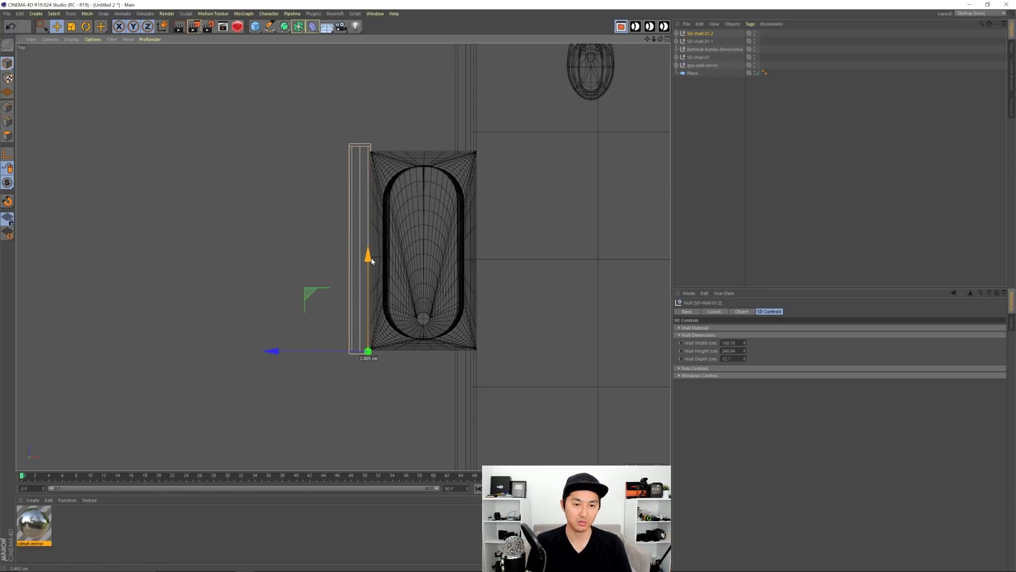
left_click(725, 175)
middle_click(420, 166)
middle_click(291, 154)
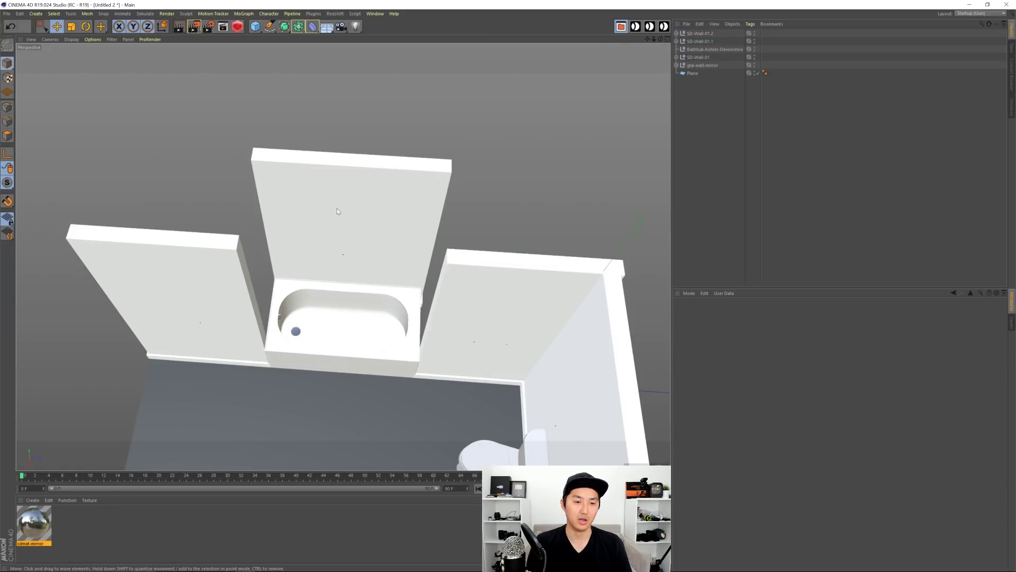
- Duplicate the back wall and rotate the copy perpendicular to it as a side wall at the end opposite the drain
left_click_drag(358, 233, 630, 56, "alt")
left_click(700, 34)
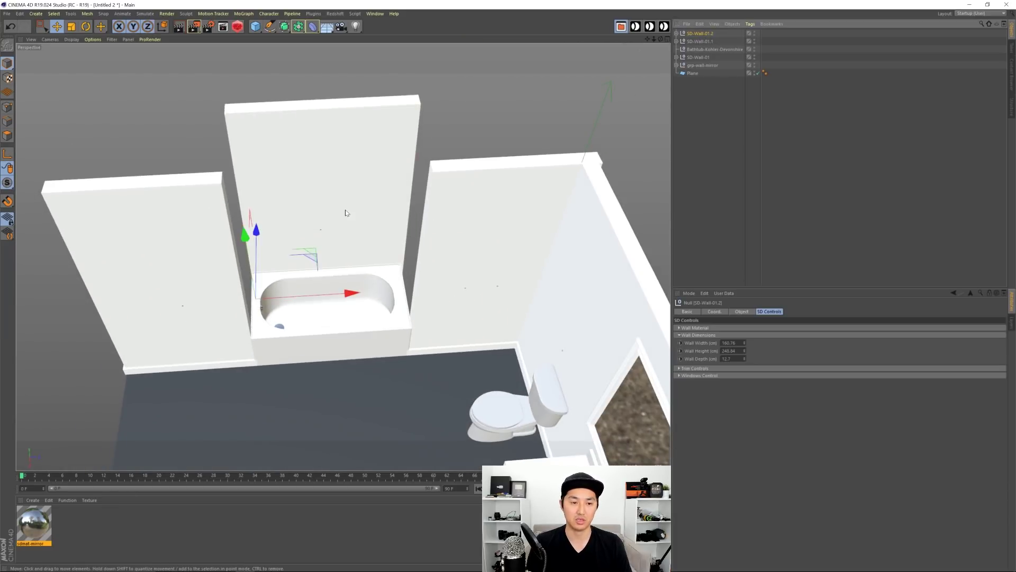
left_click_drag(345, 212, 344, 266, "alt")
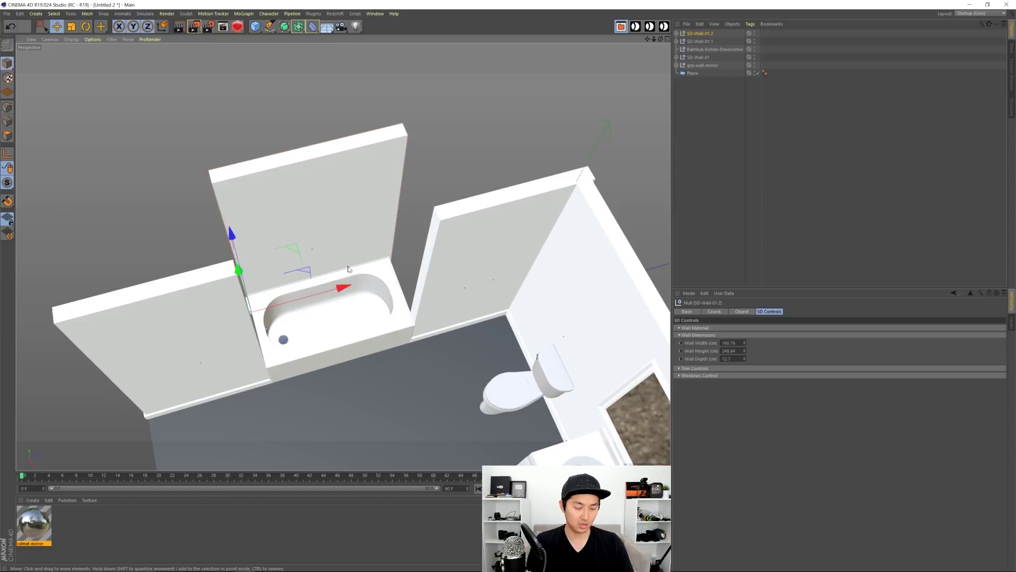
key("r")
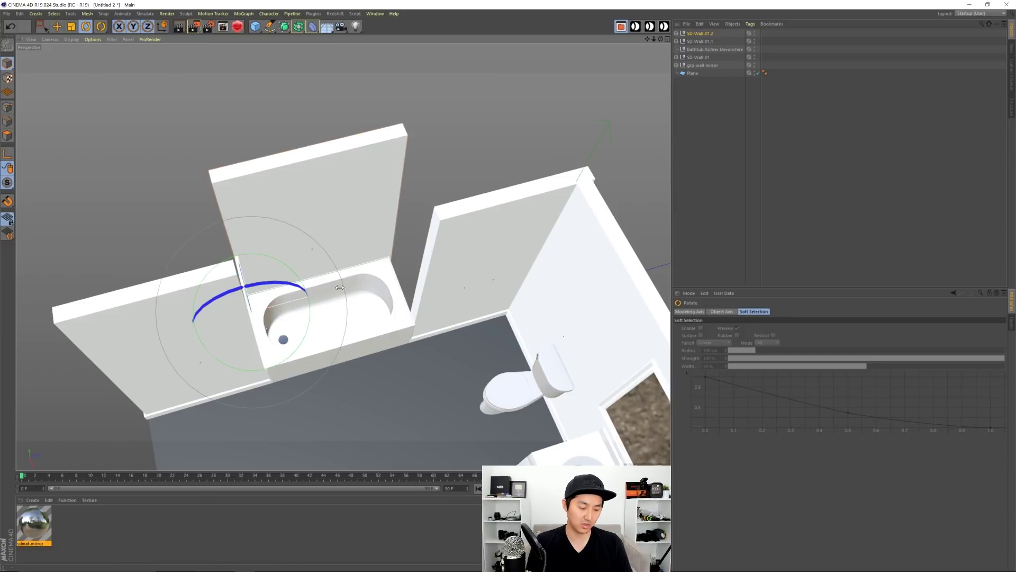
key("w")
key("e")
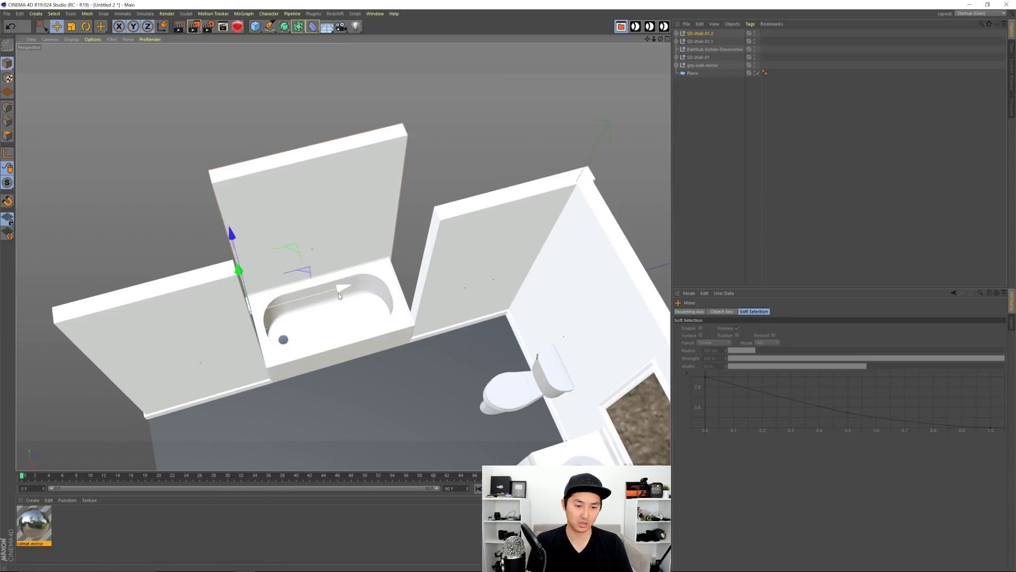
left_click_drag(340, 287, 407, 307, "ctrl")
key("r")
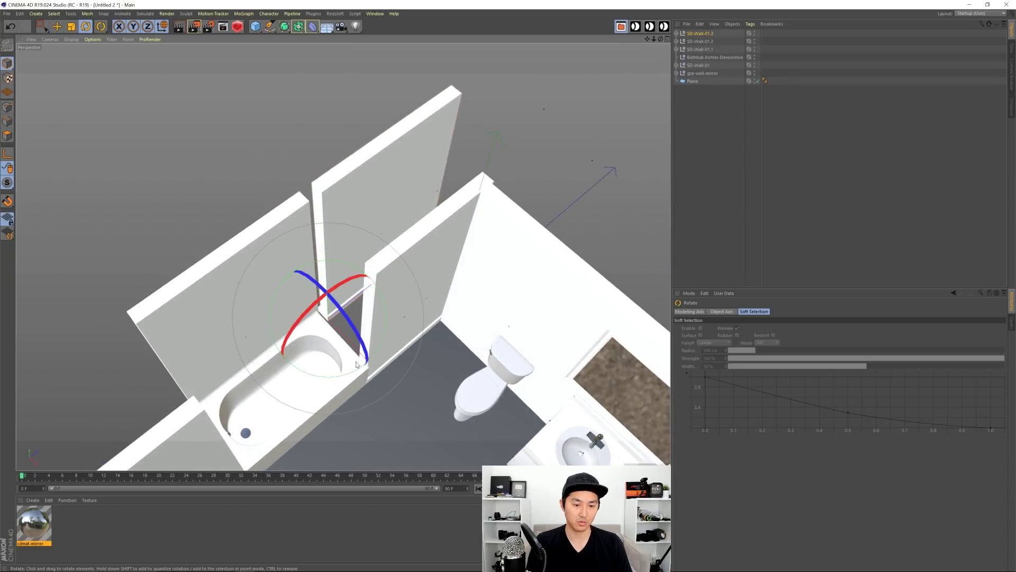
left_click_drag(357, 365, 386, 312)
key("e")
right_click_drag(387, 316, 408, 327, "alt")
left_click_drag(408, 326, 338, 290, "alt")
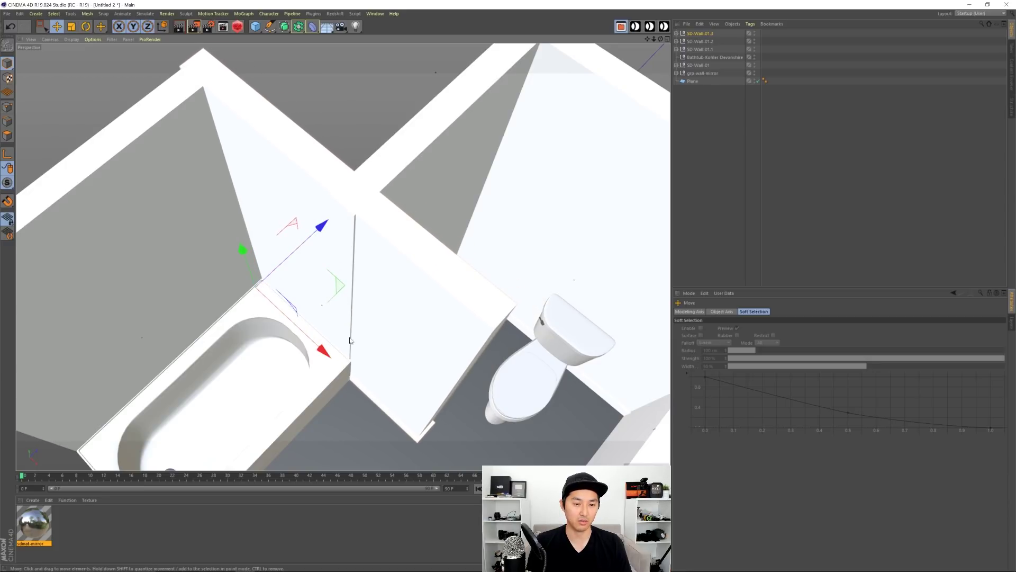
- Reduce the new side wall's width to 82.76 cm
left_click(709, 42)
left_click(709, 34)
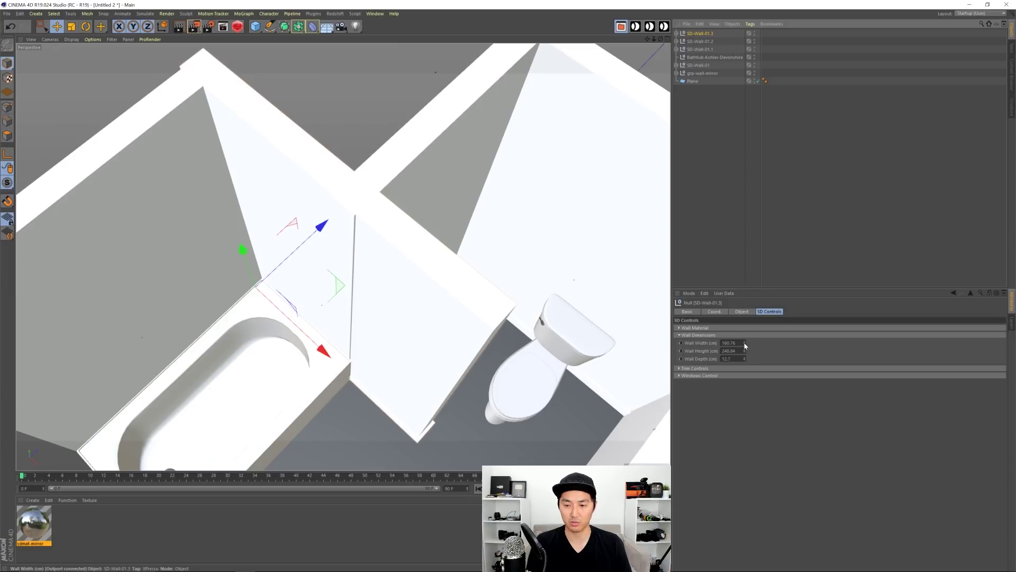
left_click_drag(746, 346, 745, 368)
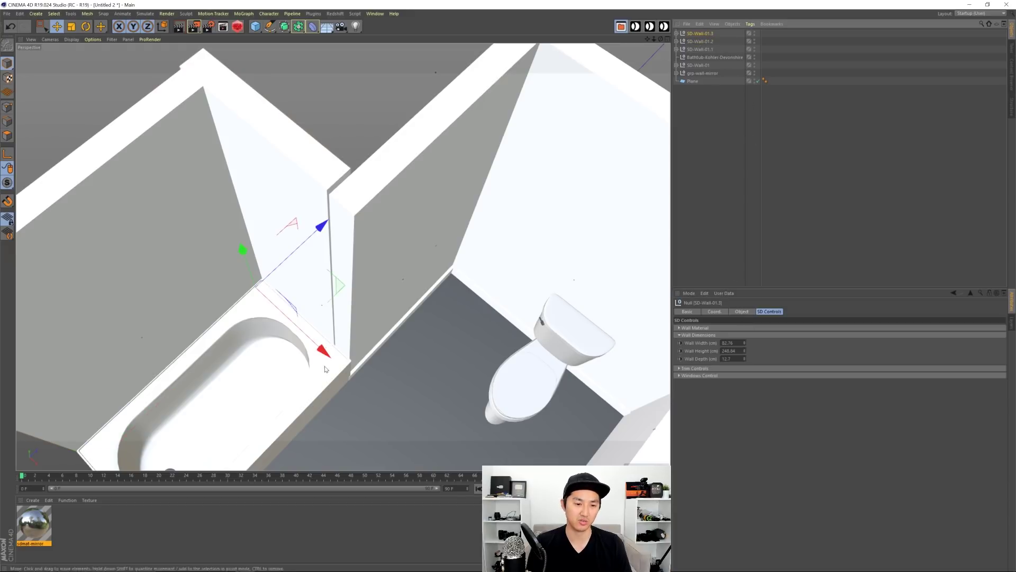
- Try sliding the side wall toward the room to meet the front wall's corner
left_click_drag(326, 353, 334, 372)
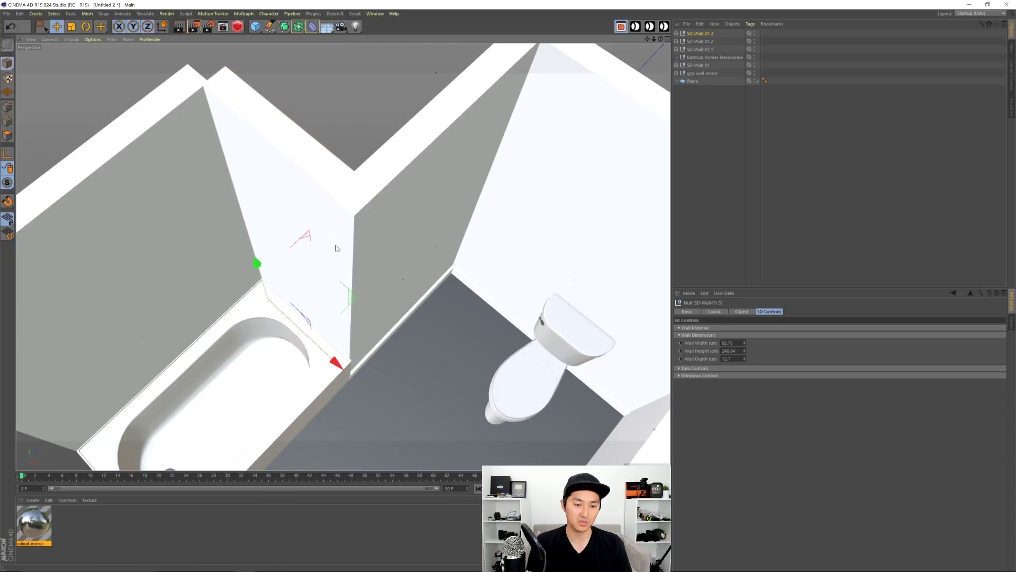
left_click_drag(336, 246, 335, 239)
key("ctrl+z")
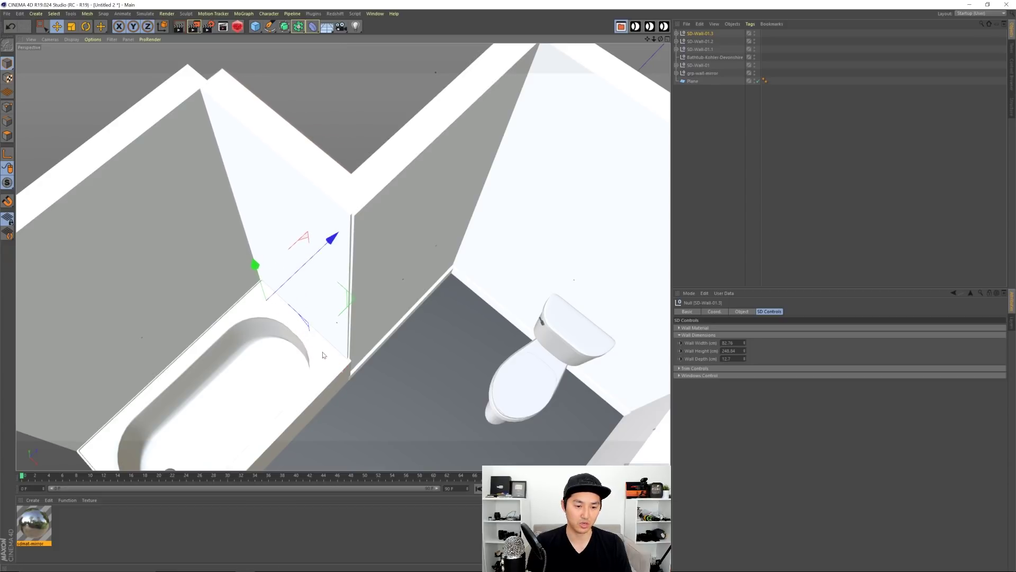
left_click_drag(332, 362, 324, 347)
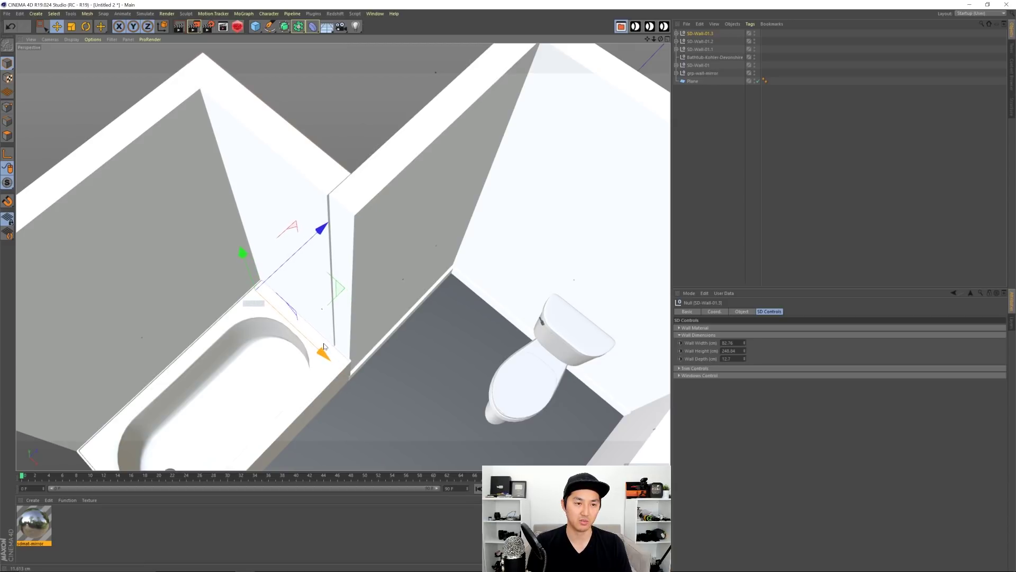
- Widen the side wall to about 95 cm so it spans from the back wall to the front wall's corner
left_click(698, 40)
left_click(698, 35)
left_click(744, 340)
left_click(744, 340)
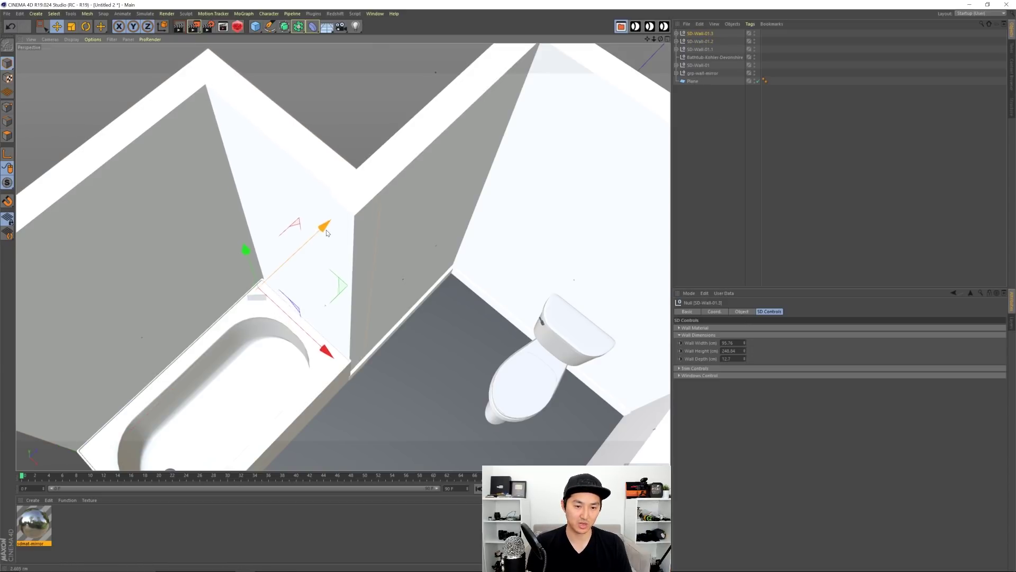
- Nudge the side wall along both horizontal axes until its end sits flush with the front wall's corner
right_click_drag(348, 227, 364, 240, "alt")
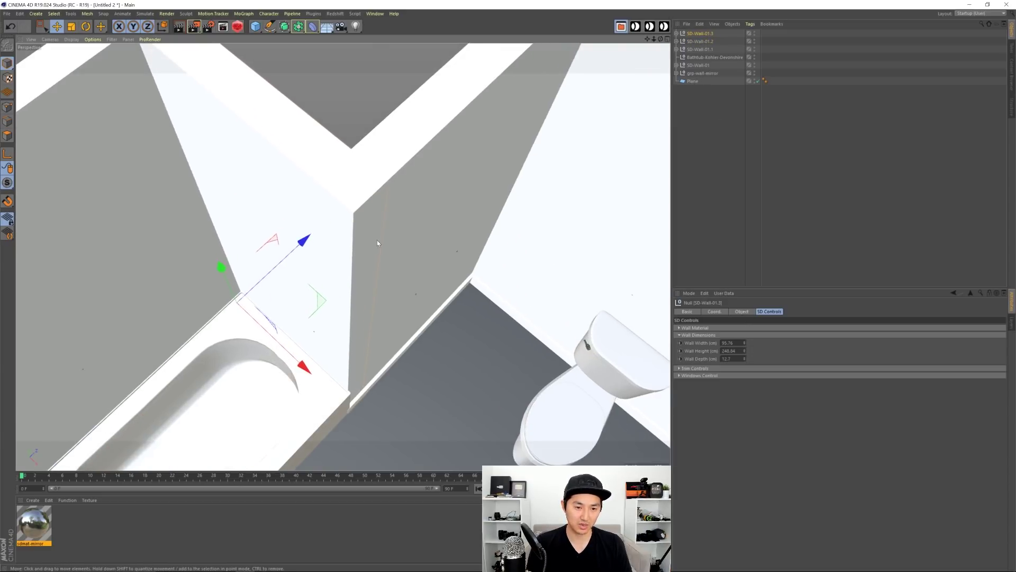
mouse_move(364, 240)
left_mouse_down("alt")
mouse_move(345, 213)
mouse_move(323, 238)
mouse_move(355, 244)
left_mouse_up("alt")
left_click_drag(310, 169, 310, 167)
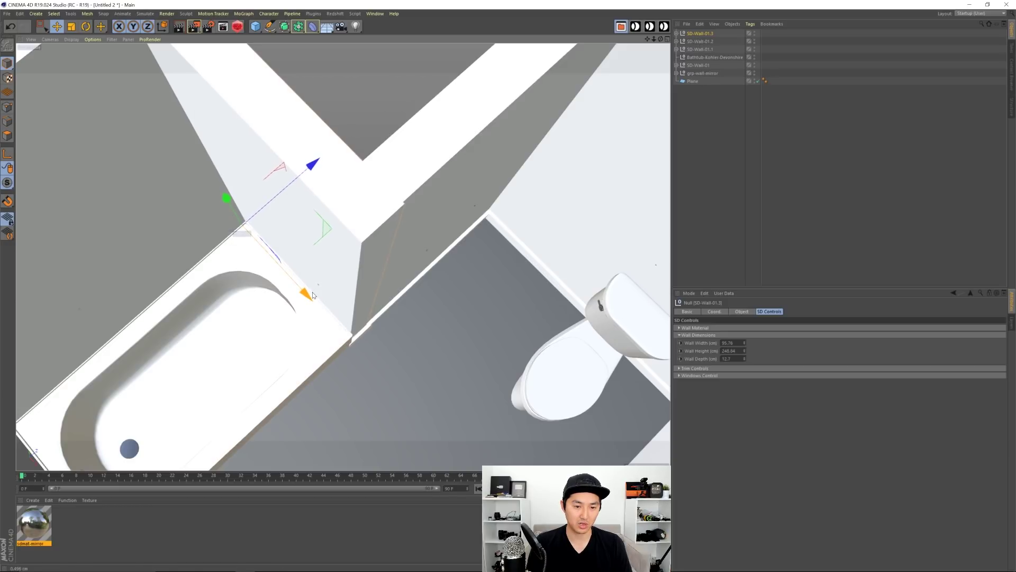
left_click_drag(312, 295, 312, 294)
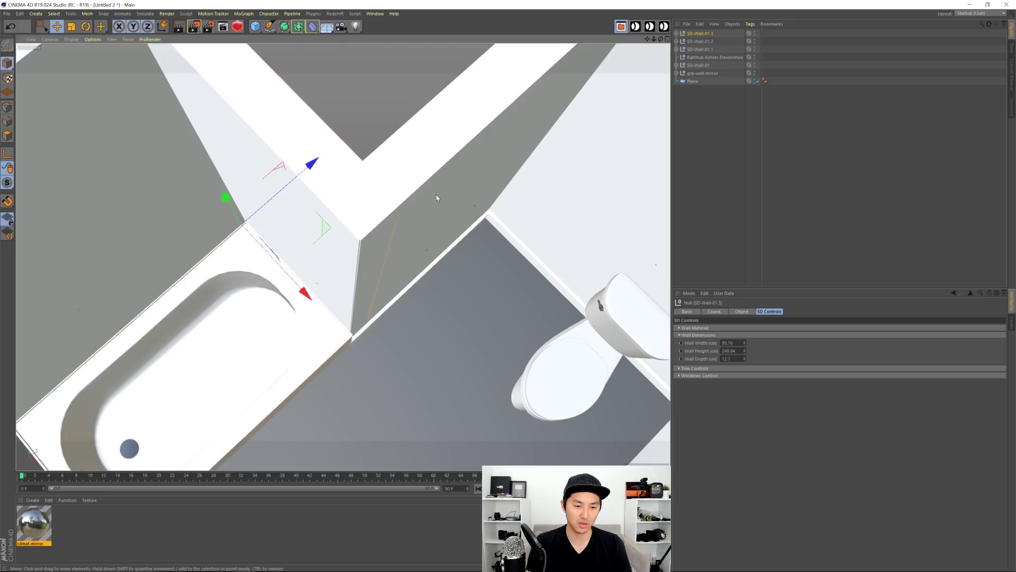
- Duplicate the side wall to the bathtub's drain end and rotate the copy to face into the alcove
right_click_drag(433, 199, 422, 219, "alt")
left_click_drag(422, 219, 429, 265, "alt")
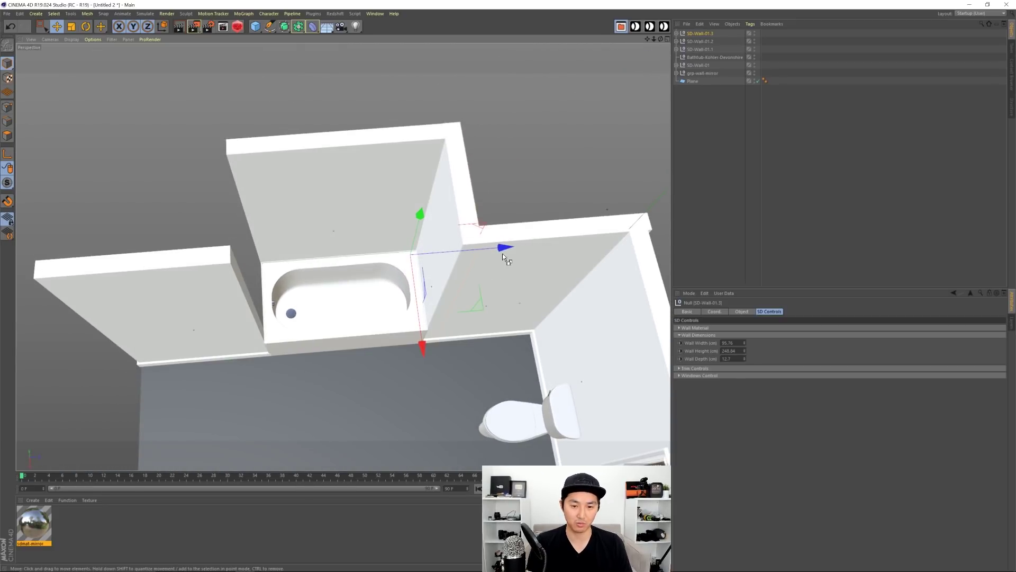
left_click_drag(503, 252, 293, 246, "ctrl")
key("r")
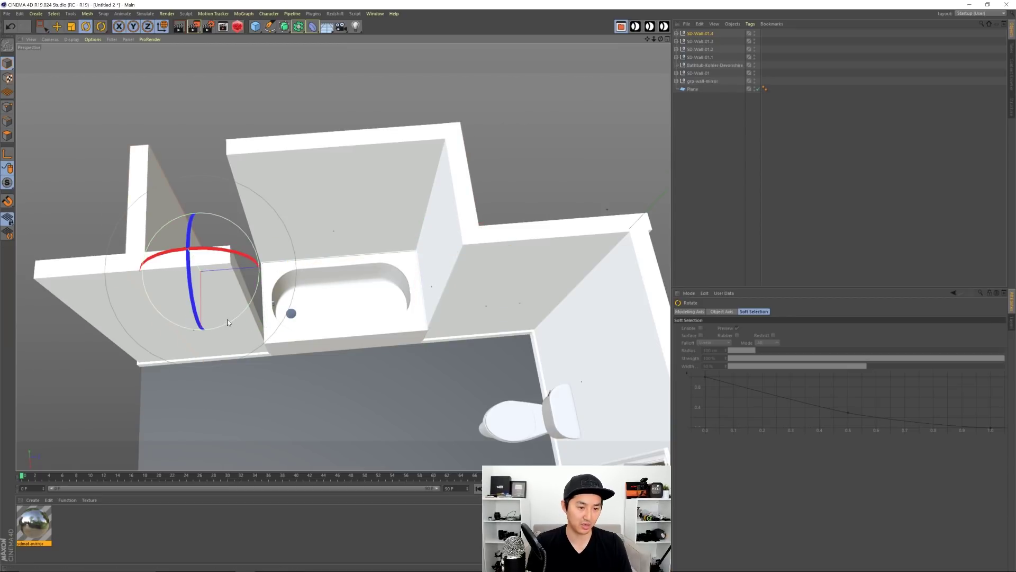
left_click_drag(227, 319, 122, 142)
key("e")
- Move the duplicated side wall at the bathtub's drain end until it sits flush with the front wall's corner
left_click_drag(232, 255, 215, 301, "alt")
right_click_drag(215, 301, 273, 299, "alt")
middle_click_drag(273, 298, 276, 290, "alt")
left_click_drag(276, 287, 276, 327, "alt")
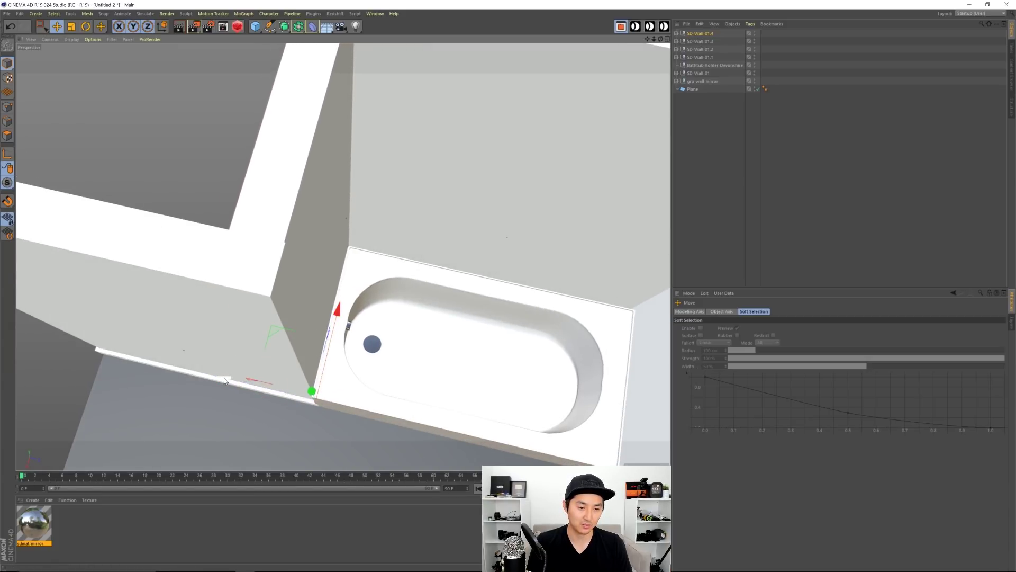
left_click_drag(225, 381, 227, 380)
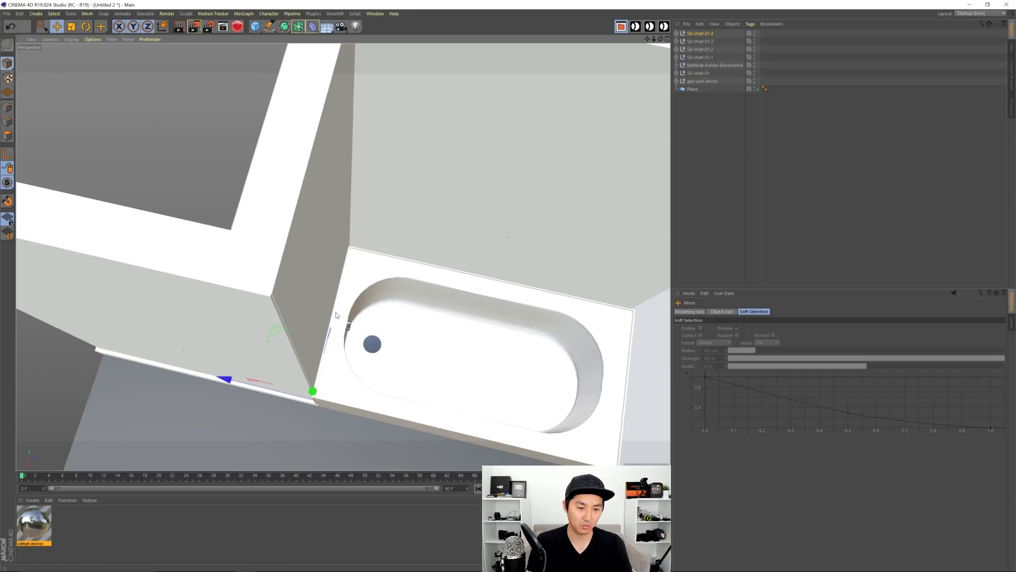
- Create a null object and rename it grp-wall-tub
right_click_drag(418, 300, 318, 291, "alt")
left_click_drag(318, 291, 402, 274, "alt")
scroll(378, 239, "down", 3)
left_click(261, 31)
left_click(267, 35)
double_click(691, 34)
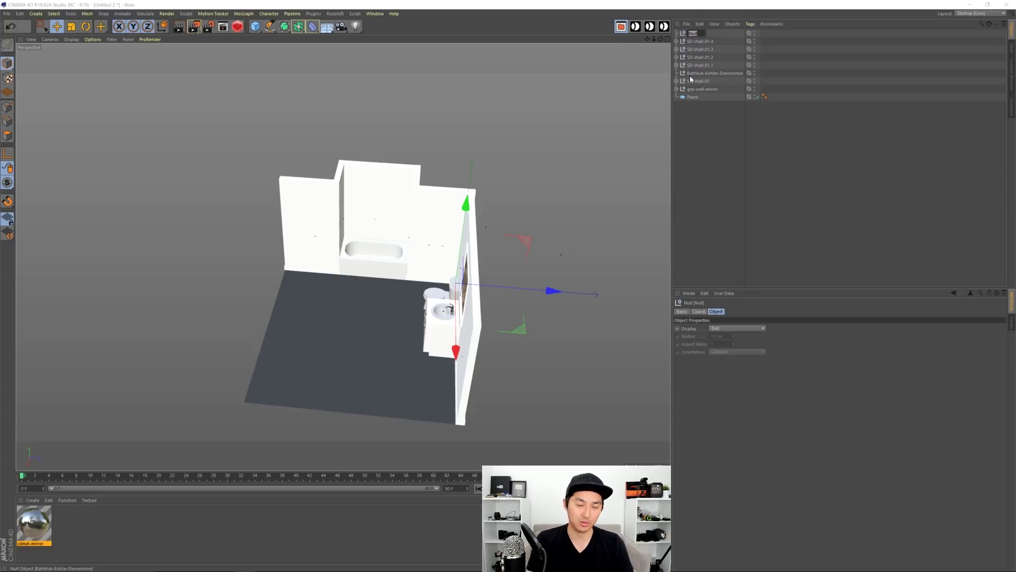
type("grp-wall-tub")
key("Return")
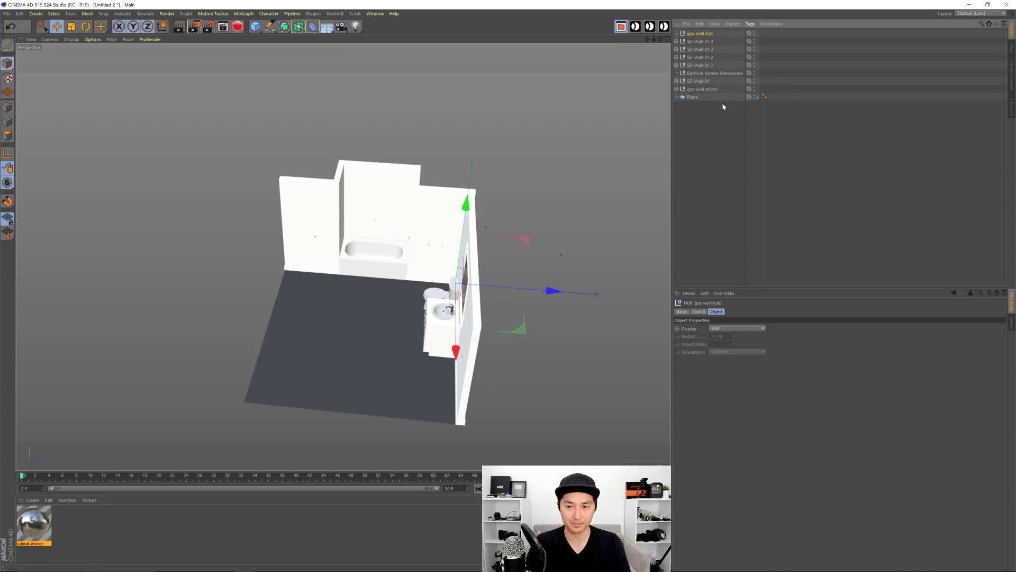
- Group the five loose SD-Wall-01 walls and the Kohler bathtub under the grp-wall-tub null
left_click(676, 129)
scroll(417, 190, "up", 3)
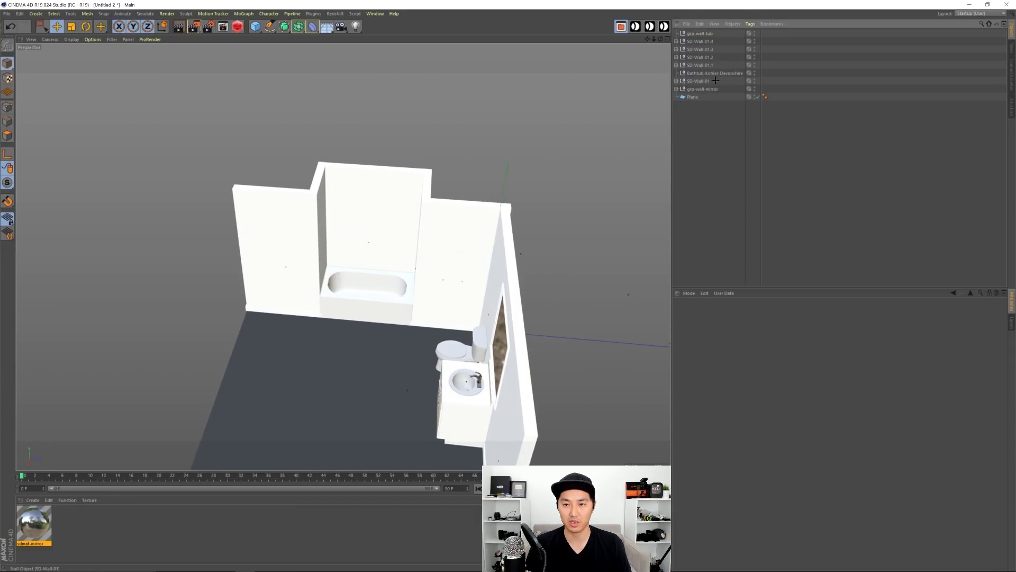
left_click_drag(728, 81, 680, 35)
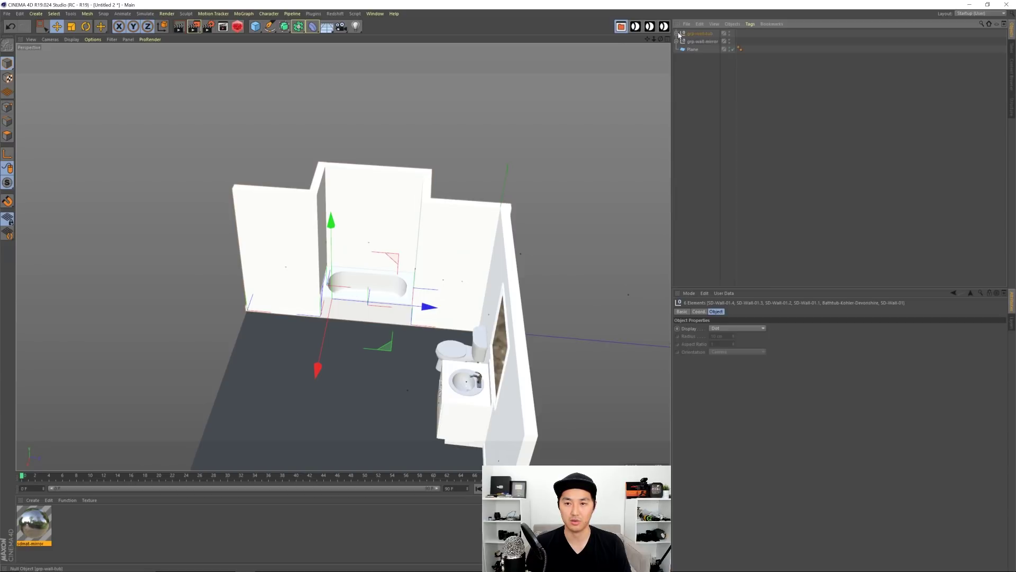
left_click(729, 31)
left_click(729, 32)
left_click(700, 33)
left_click(677, 33)
left_click(664, 130)
- Examine the bathtub alcove from several angles, checking its side and back walls
right_click_drag(341, 188, 411, 199, "alt")
left_click_drag(412, 199, 304, 193, "alt")
left_click(297, 183)
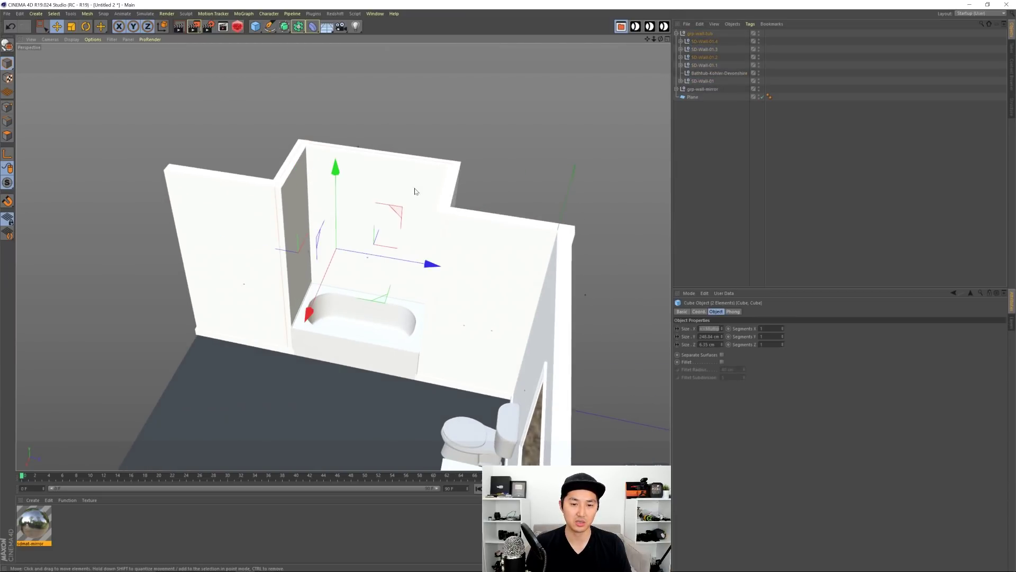
left_click_drag(415, 192, 467, 184, "alt")
left_click(468, 184, "shift")
left_click(709, 41)
left_click(712, 57, "shift")
left_click(708, 147)
middle_click_drag(462, 198, 418, 179, "alt")
right_click_drag(418, 180, 407, 227, "alt")
left_click_drag(407, 230, 426, 201, "alt")
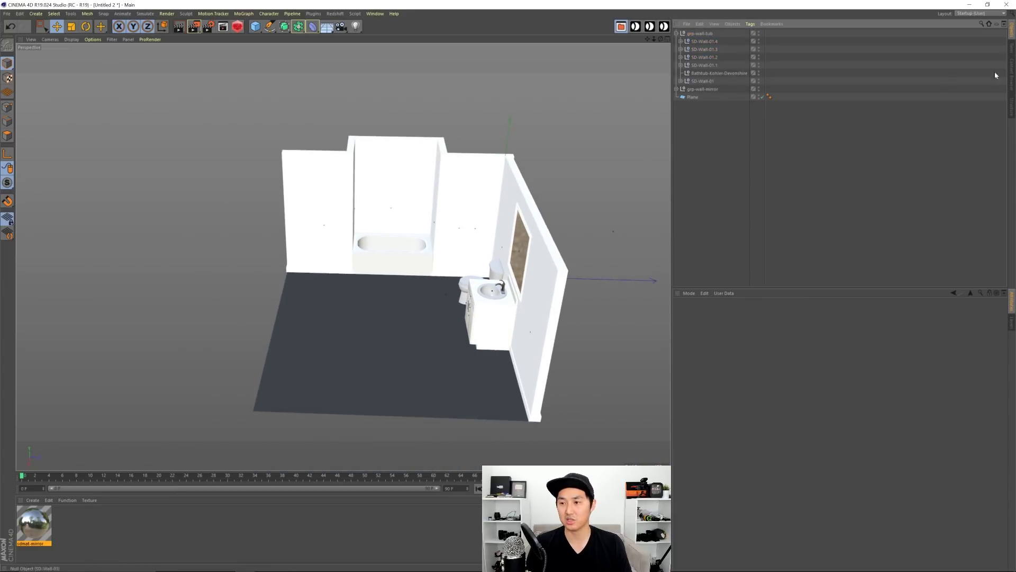
- Add another SD-Wall-01 preset wall with door and windows and rotate it toward the room side opposite the mirror wall
left_click(1013, 77)
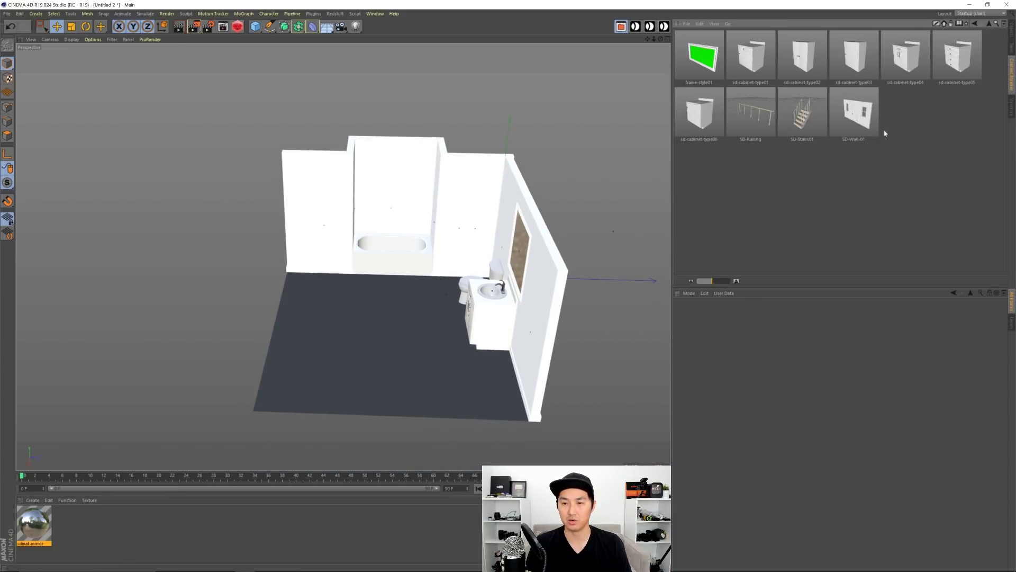
double_click(856, 112)
key("shift+F1")
left_click_drag(599, 289, 424, 294)
key("r")
left_click_drag(307, 310, 385, 214)
- Move the new door wall along the floor's open edge opposite the mirror so it meets the bathtub wall's end
key("e")
left_click_drag(384, 254, 424, 244, "alt")
left_click(467, 243)
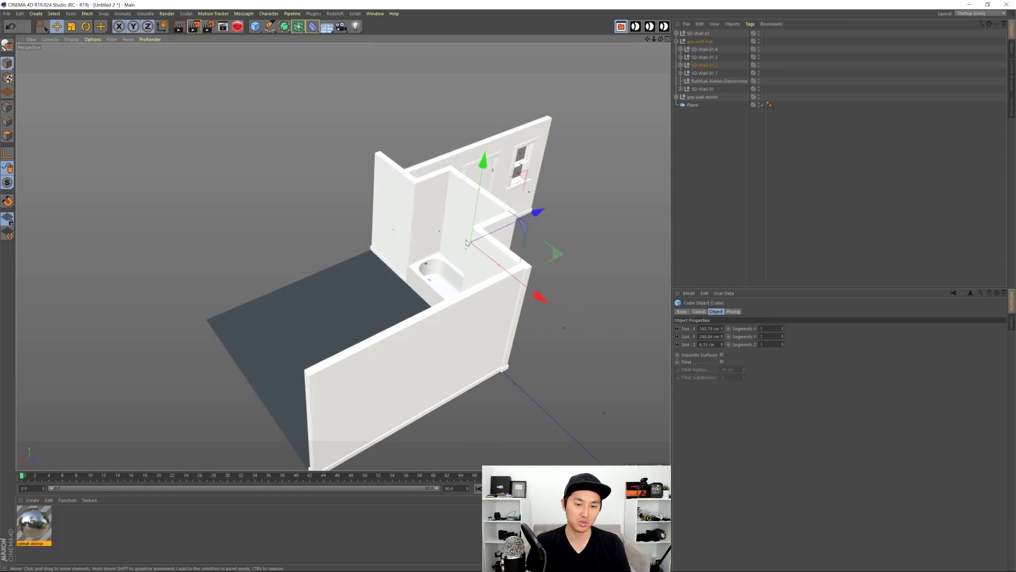
left_click(703, 34)
left_click(677, 42)
left_click_drag(469, 238, 303, 286)
right_click_drag(234, 289, 372, 285, "alt")
left_click_drag(373, 285, 279, 344, "alt")
left_click_drag(194, 403, 129, 396)
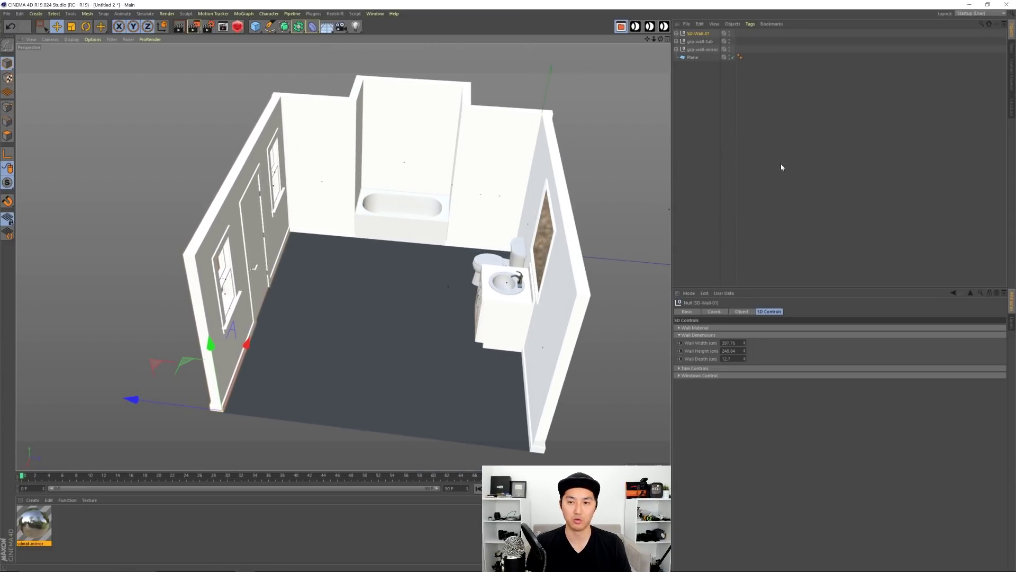
- Disable Window 1 and Window 2 on the new wall, leaving only its door enabled
left_click(721, 376)
left_click(720, 335)
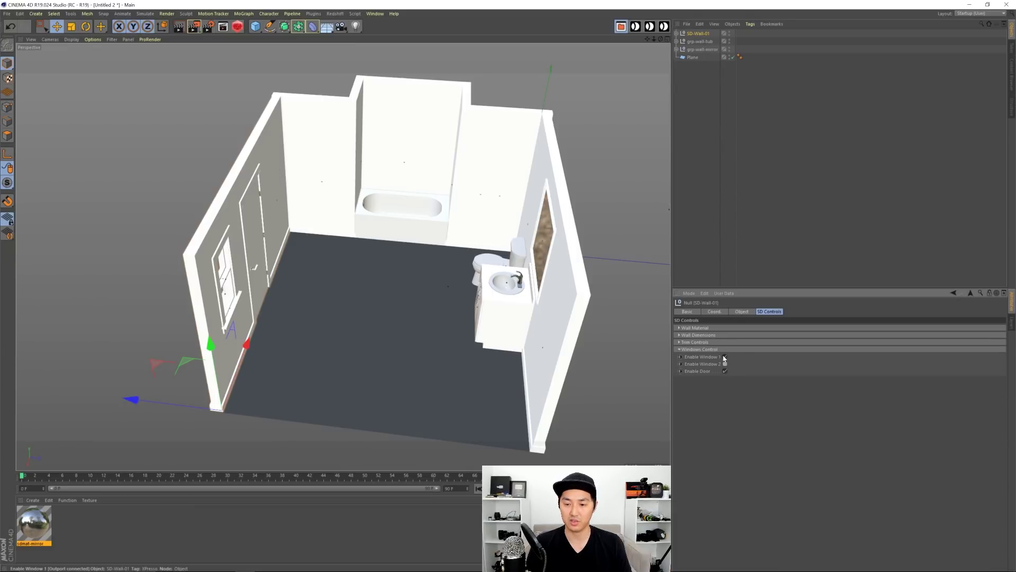
left_click(725, 357)
- Open the new wall's door to 180° and shift the door slightly along the wall
left_click(677, 33)
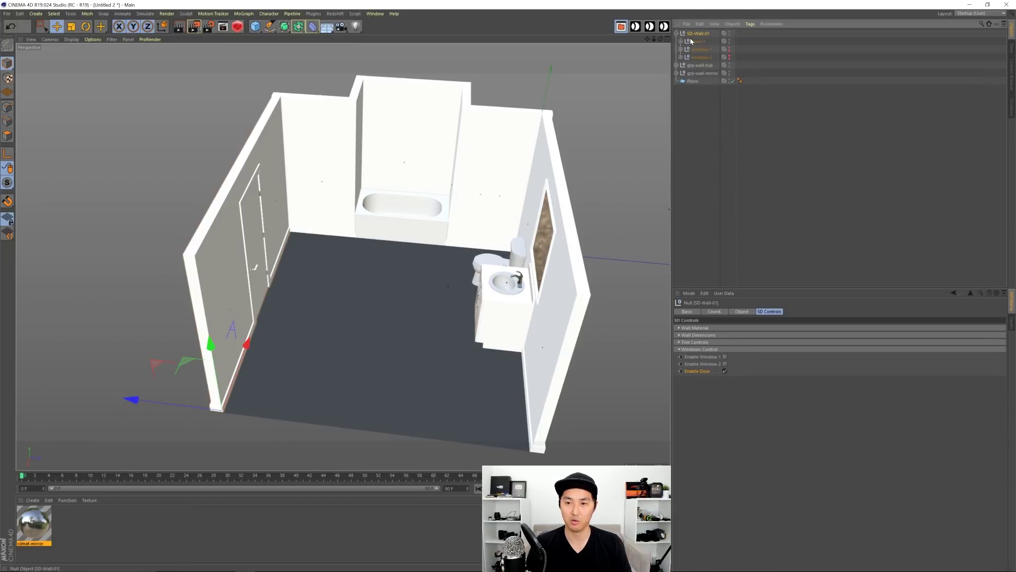
left_click(698, 41)
left_click_drag(739, 336, 1007, 311)
middle_click_drag(329, 245, 368, 269, "alt")
left_click_drag(368, 269, 386, 218, "alt")
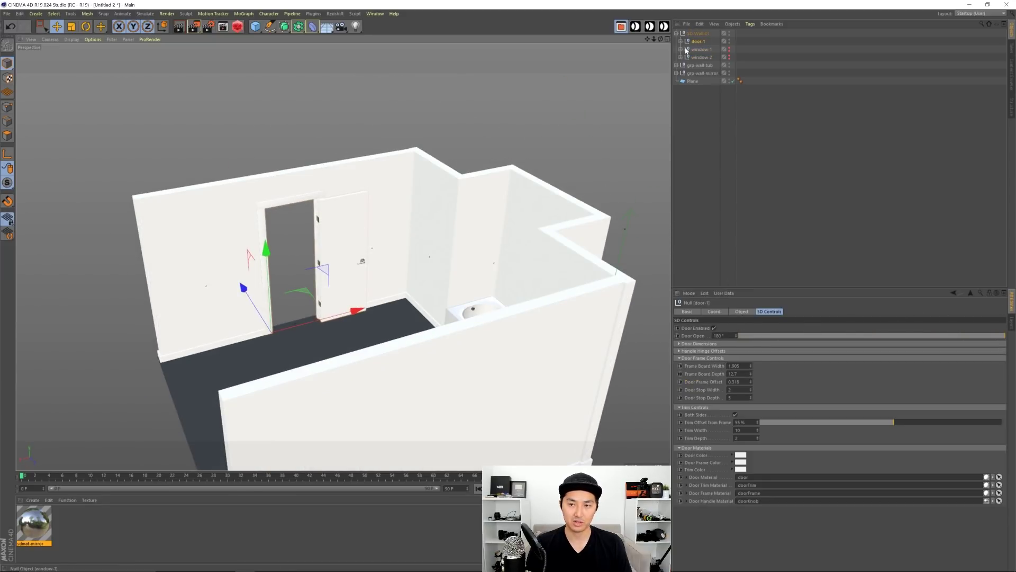
mouse_move(356, 311)
left_mouse_down()
mouse_move(423, 297)
mouse_move(348, 316)
left_mouse_up()
left_click(677, 193)
middle_click_drag(403, 297, 348, 282, "alt")
left_click_drag(348, 281, 623, 326, "alt")
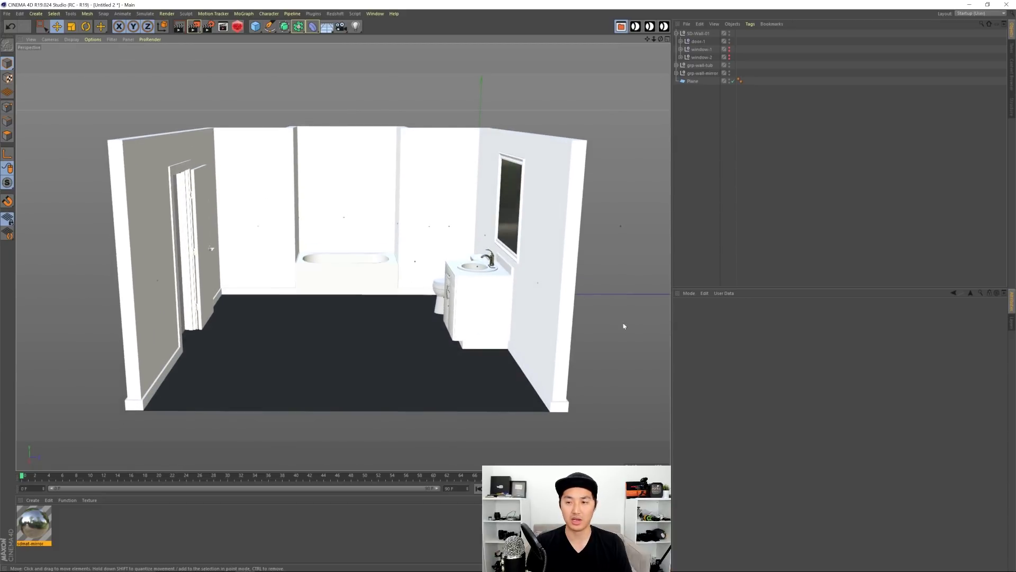
- Add the Shower-Kohler-Mistos fixture set from the SD-Bathroom presets
left_click(1013, 76)
left_click(990, 24)
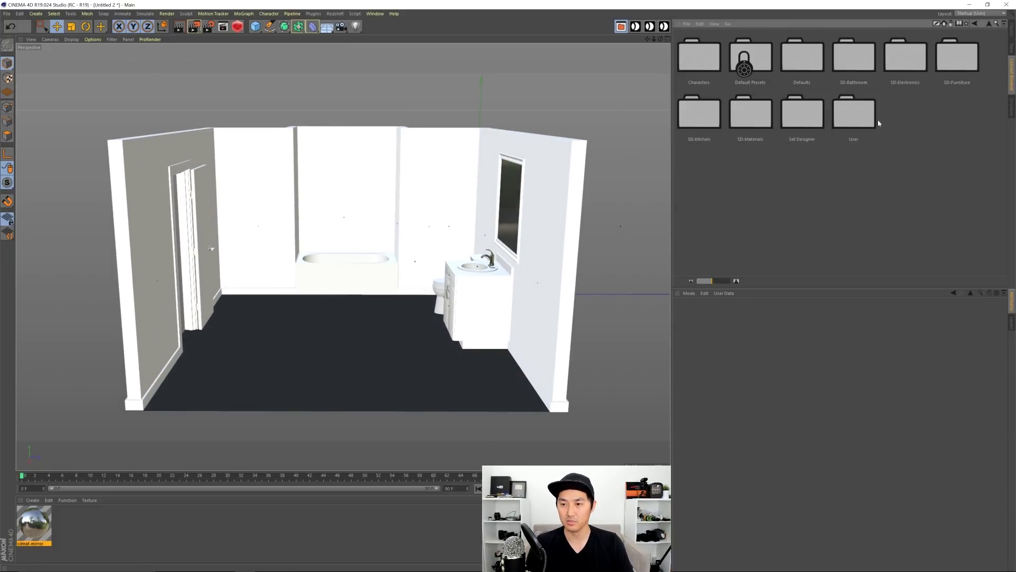
double_click(791, 110)
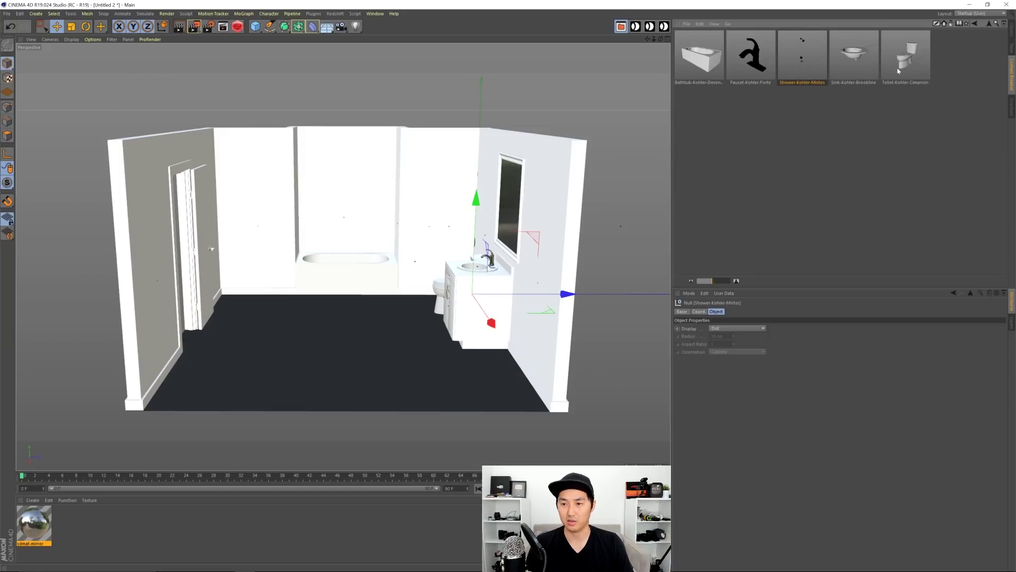
left_click(1011, 29)
- Place the shower fixture set against the alcove's drain-end wall, centered on the bathtub drain, using the Top view
middle_click(488, 222)
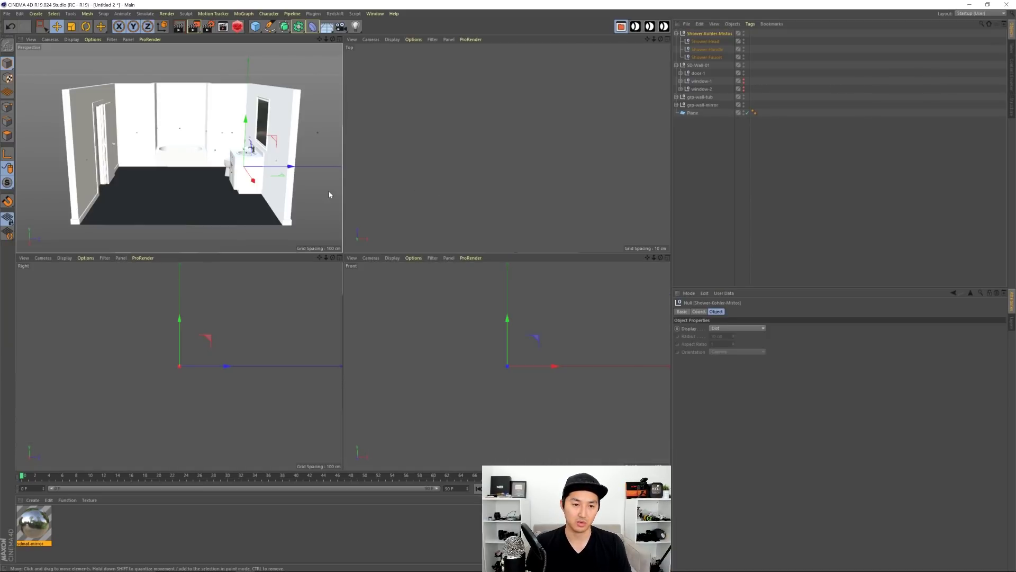
middle_click(459, 198)
scroll(502, 236, "down", 3)
middle_click_drag(524, 183, 490, 201, "alt")
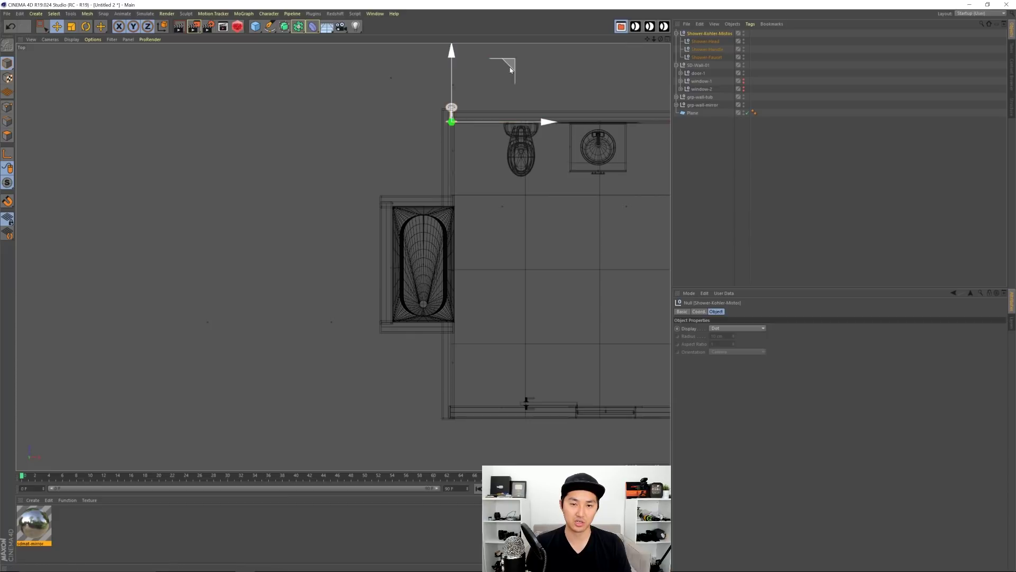
left_click_drag(513, 81, 476, 286)
scroll(468, 328, "up", 10)
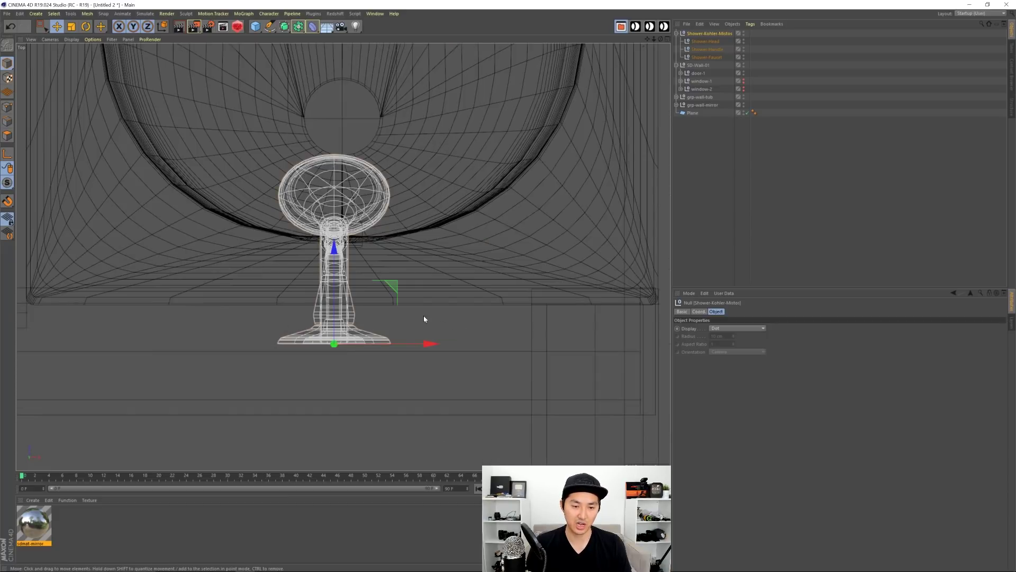
left_click_drag(430, 327, 453, 262)
middle_click(421, 239)
middle_click(211, 160)
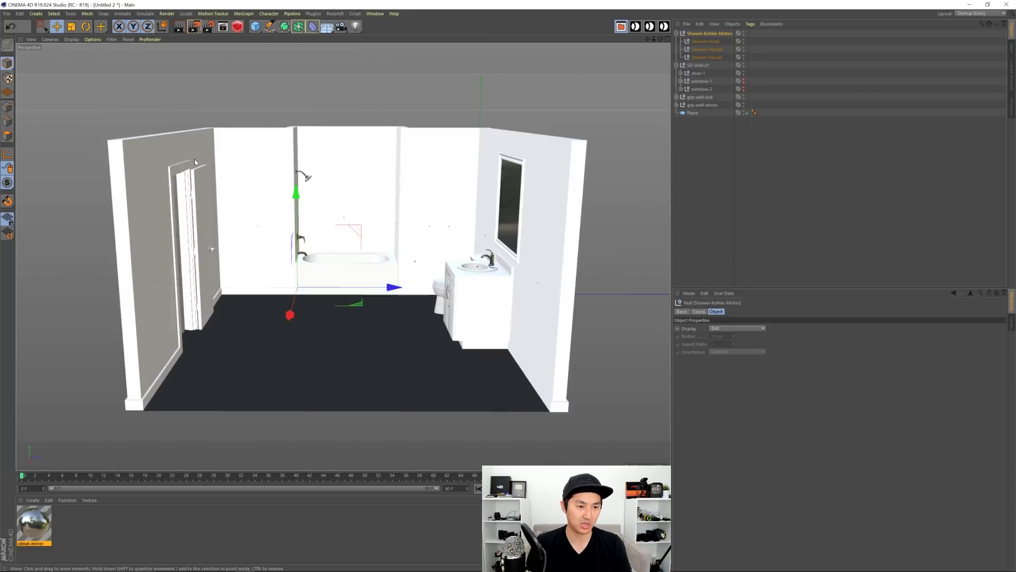
- Raise the whole shower fixture set slightly so the faucet sits above the bathtub rim
middle_click_drag(290, 210, 254, 238, "alt")
right_click_drag(254, 238, 356, 261, "alt")
left_click_drag(355, 262, 351, 249, "alt")
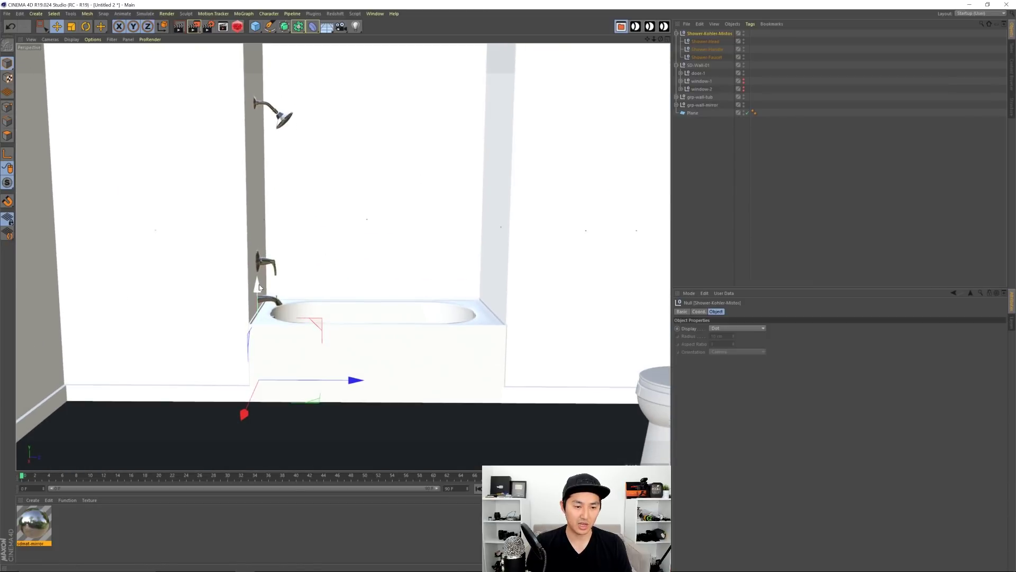
left_click_drag(259, 288, 259, 278)
scroll(299, 218, "down", 2)
middle_click_drag(299, 165, 283, 208, "alt")
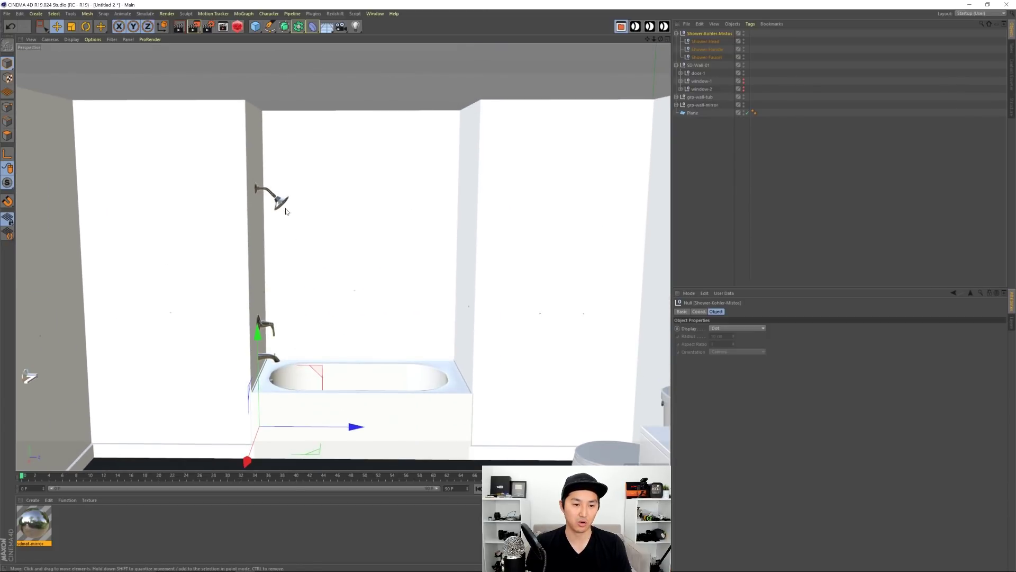
- Raise only the Shower-Head object higher on the alcove wall
left_click(282, 204)
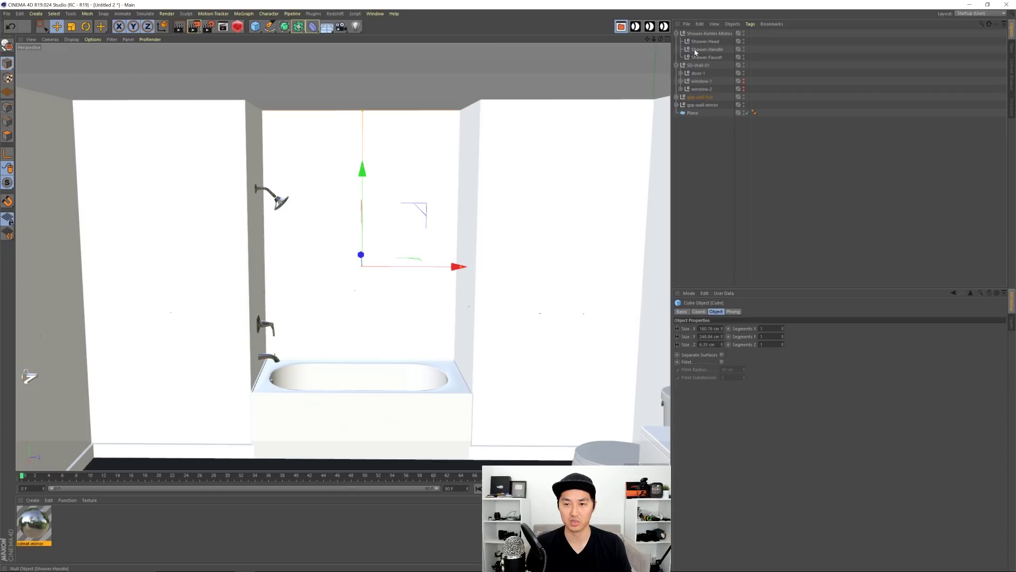
left_click(676, 65)
left_click(707, 49)
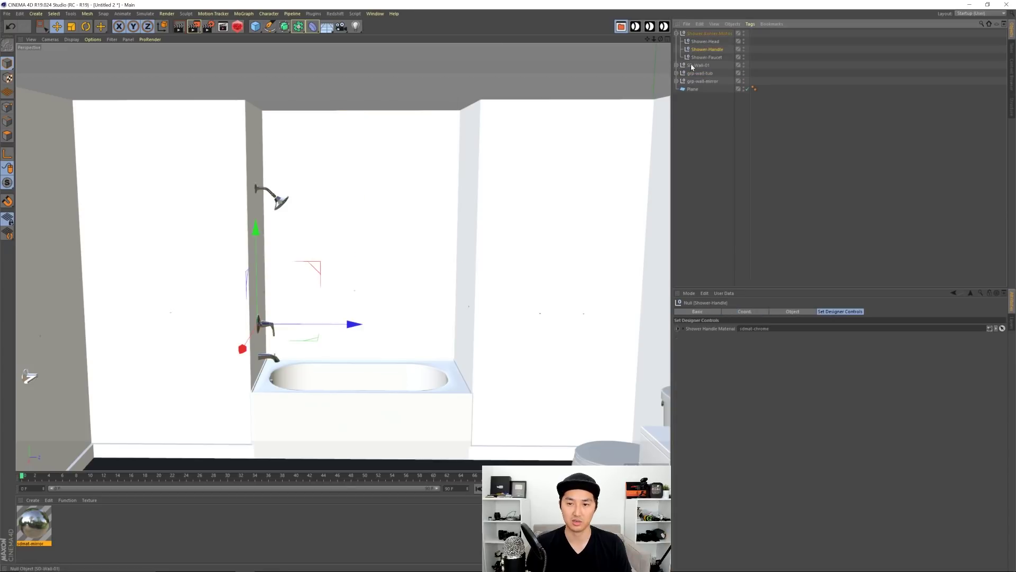
left_click(707, 57)
left_click(706, 41)
middle_click_drag(386, 209, 411, 232, "alt")
left_click_drag(283, 117, 283, 94)
- Review the overall bathroom layout from the open front side, framing all walls and fixtures
scroll(375, 272, "down", 6)
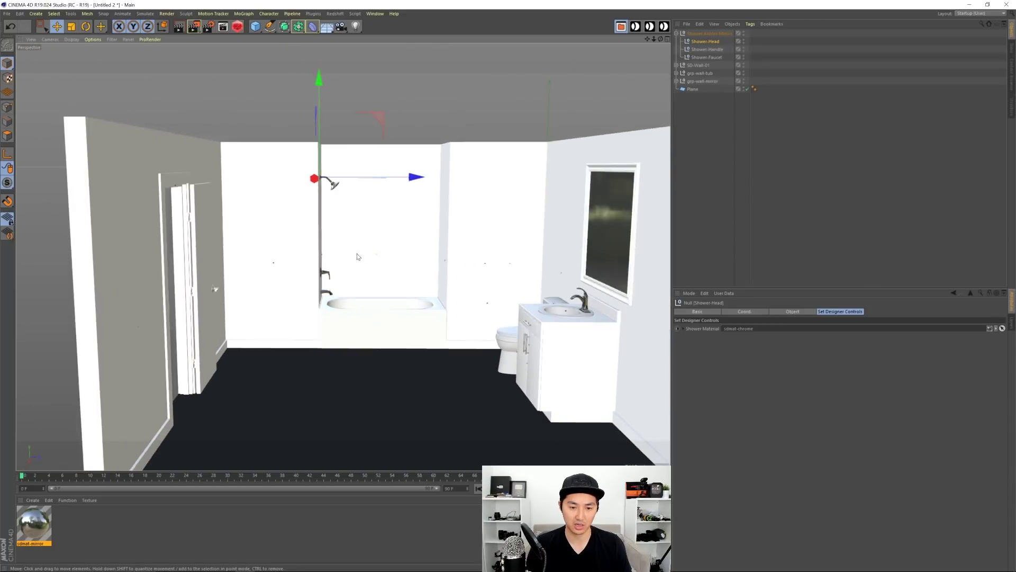
scroll(362, 256, "down", 8)
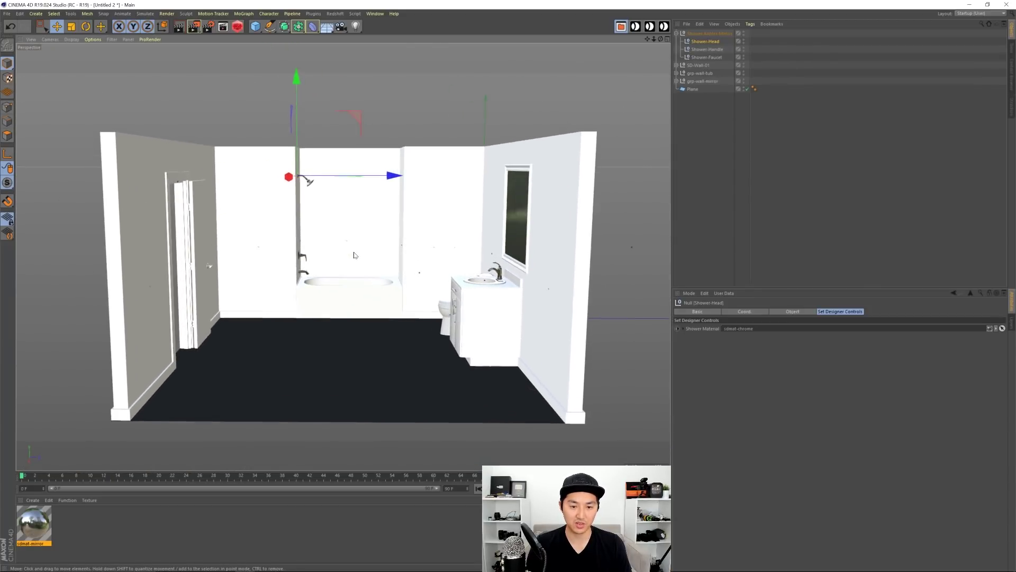
scroll(354, 254, "up", 2)
scroll(353, 251, "up", 2)
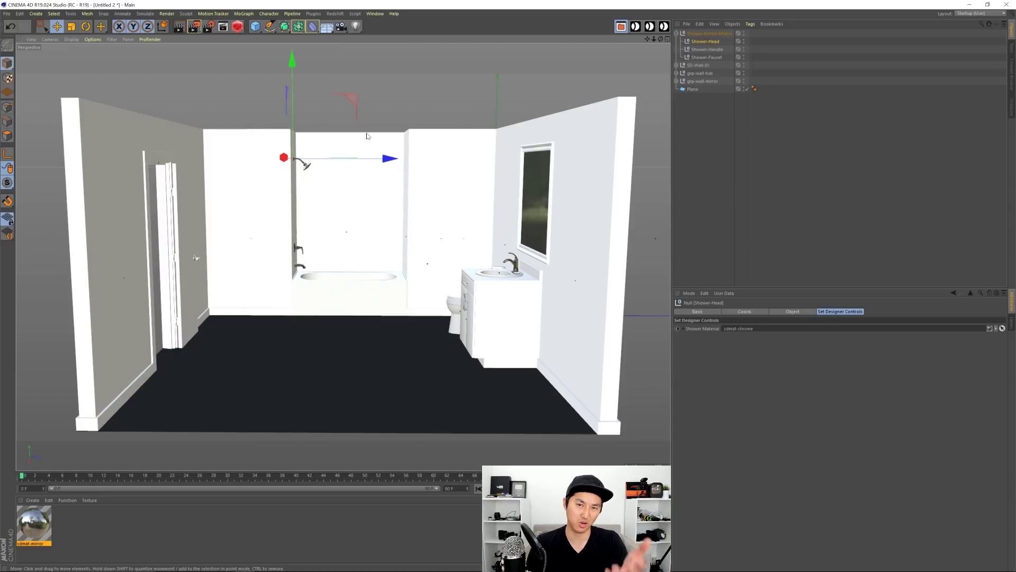
left_click(693, 156)
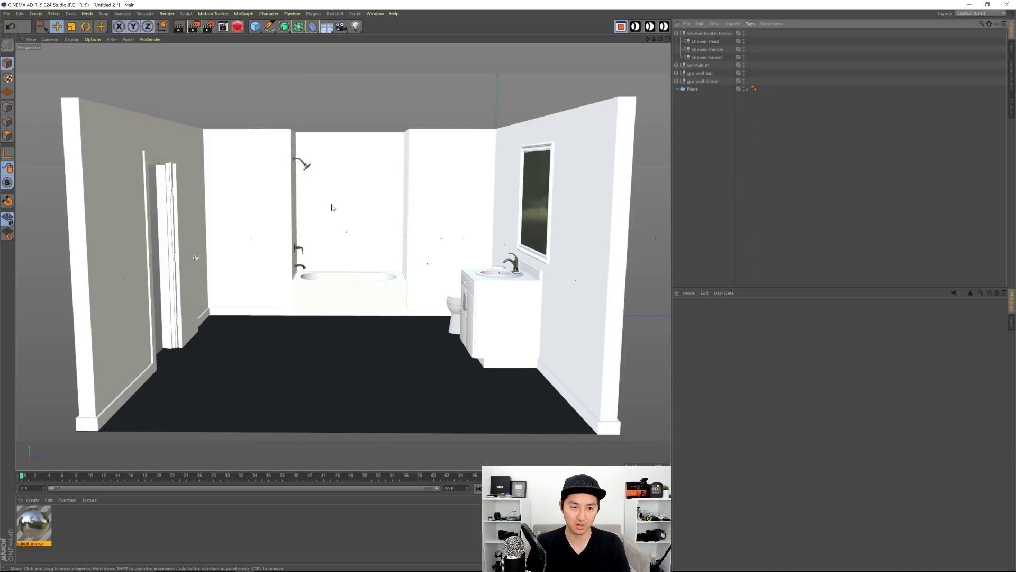
left_click_drag(332, 205, 366, 222, "alt")
scroll(368, 221, "up", 2)
mouse_move(370, 222)
middle_mouse_down("alt")
mouse_move(356, 225)
mouse_move(369, 223)
middle_mouse_up("alt")
scroll(369, 226, "up", 3)
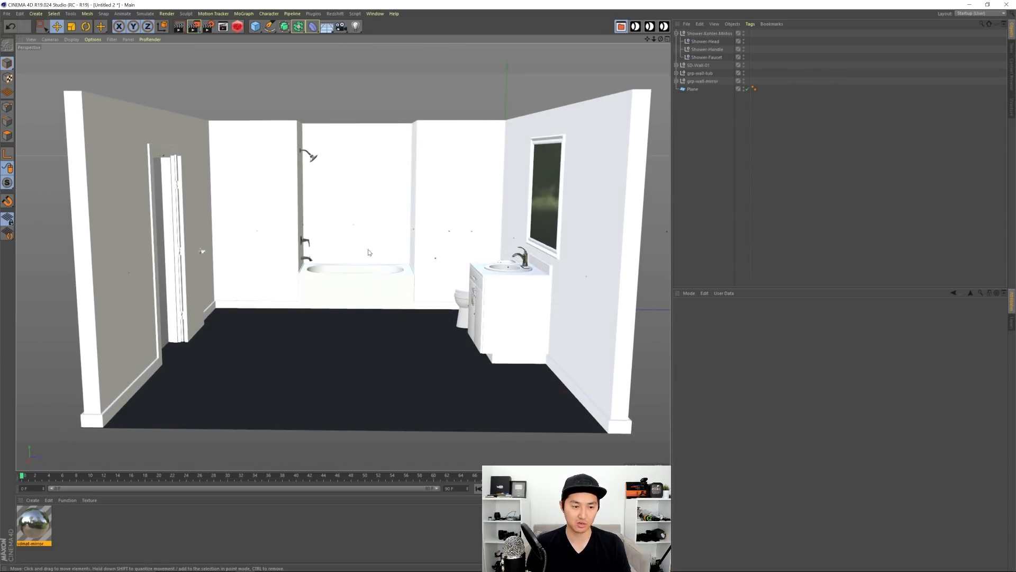
mouse_move(370, 247)
right_mouse_down("alt")
mouse_move(361, 248)
mouse_move(370, 246)
right_mouse_up("alt")
middle_click_drag(370, 246, 375, 240, "alt")
right_click_drag(375, 239, 372, 243, "alt")
middle_click_drag(375, 238, 372, 244, "alt")
scroll(372, 247, "down", 2)
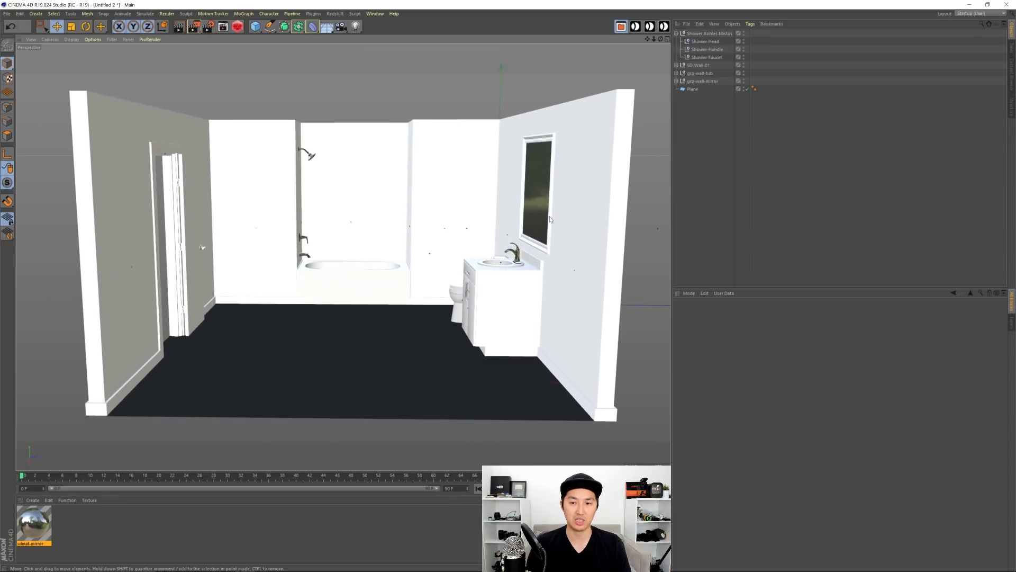
- Load the tiles-01-hexagon and tiles-02-smallRectangle materials from the SD-Materials presets into the scene
left_click(1013, 74)
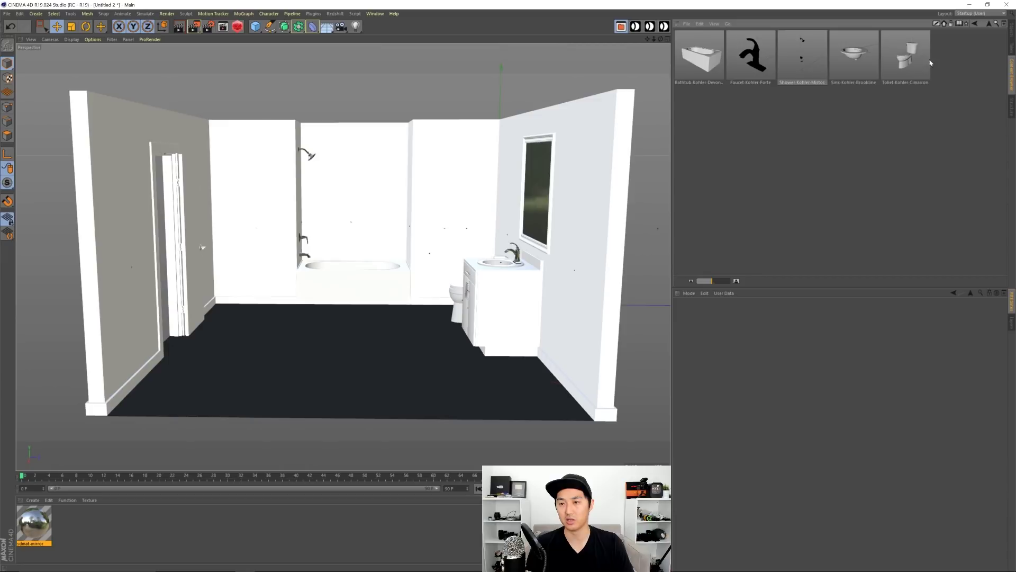
left_click(989, 24)
double_click(742, 117)
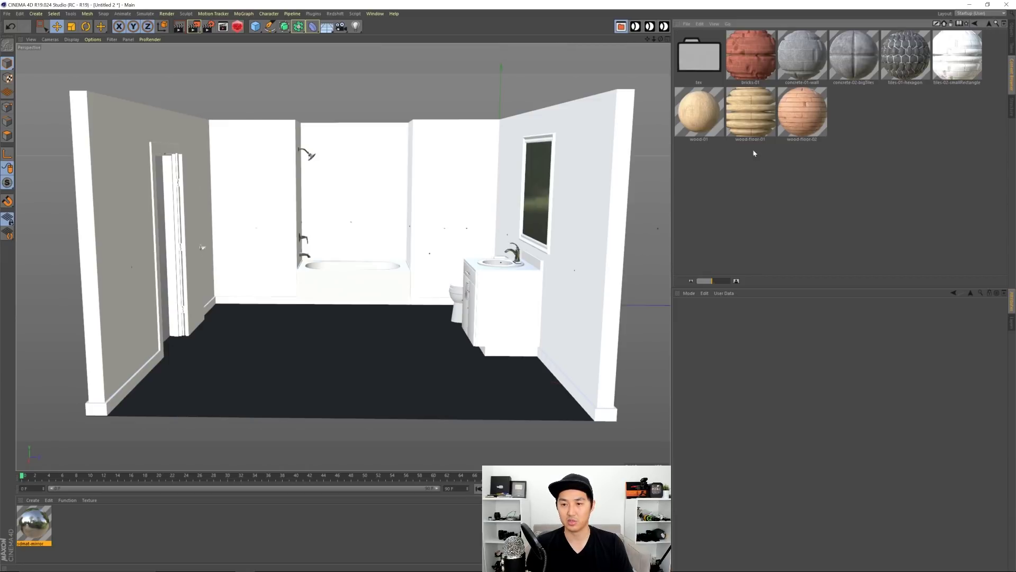
double_click(913, 61)
double_click(956, 63)
left_click(1011, 30)
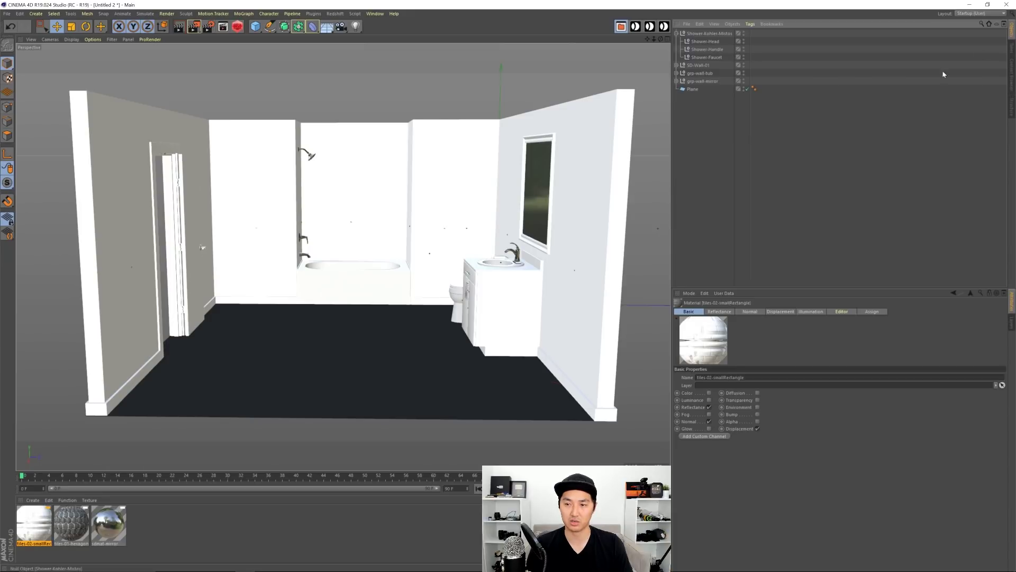
left_click(157, 519)
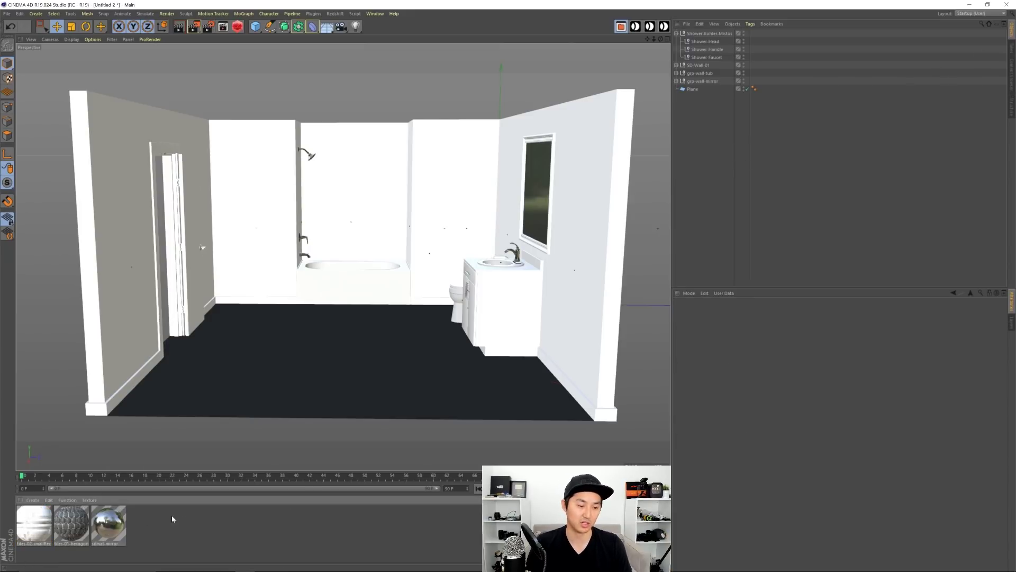
- Apply the tiles-01-hexagon material to the floor plane and change its texture projection to get smaller hexagon tiles
left_click(78, 529)
left_click_drag(76, 527, 369, 348)
left_click(370, 348)
left_click(762, 89)
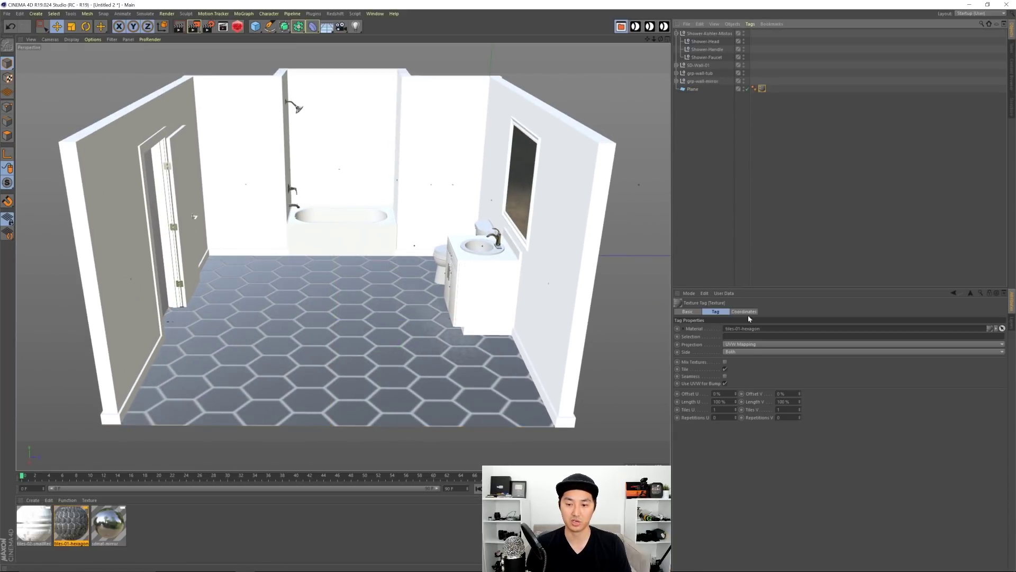
left_click(753, 344)
left_click(751, 376)
left_click(711, 259)
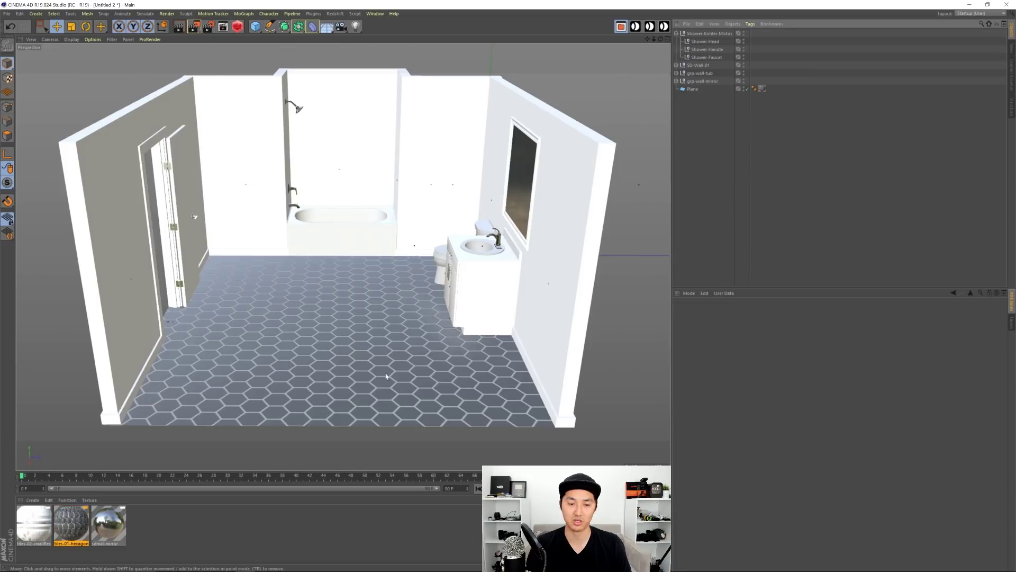
- Clear the image texture from the Default Diffuse layer of the tiles-01-hexagon material
middle_click_drag(338, 331, 346, 341, "alt")
left_click_drag(346, 341, 361, 291, "alt")
middle_click_drag(361, 291, 349, 309, "alt")
left_click_drag(350, 309, 352, 317, "alt")
double_click(71, 524)
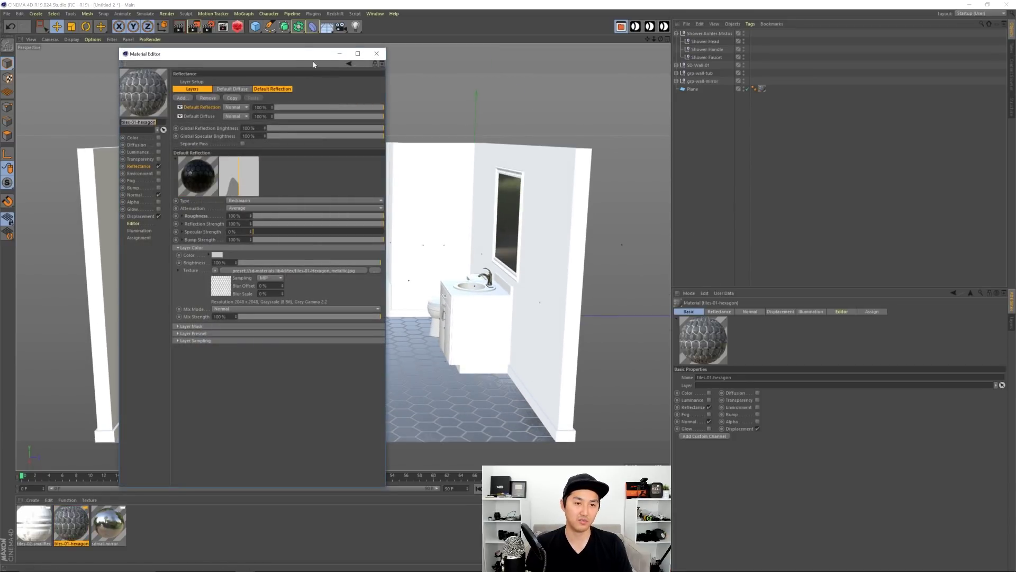
left_click_drag(301, 54, 516, 73)
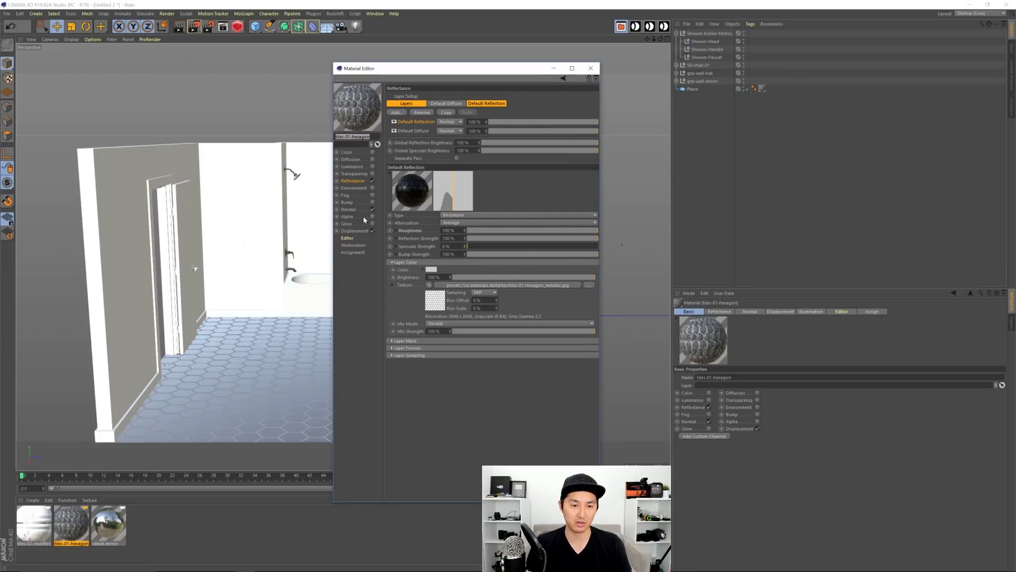
left_click(414, 131)
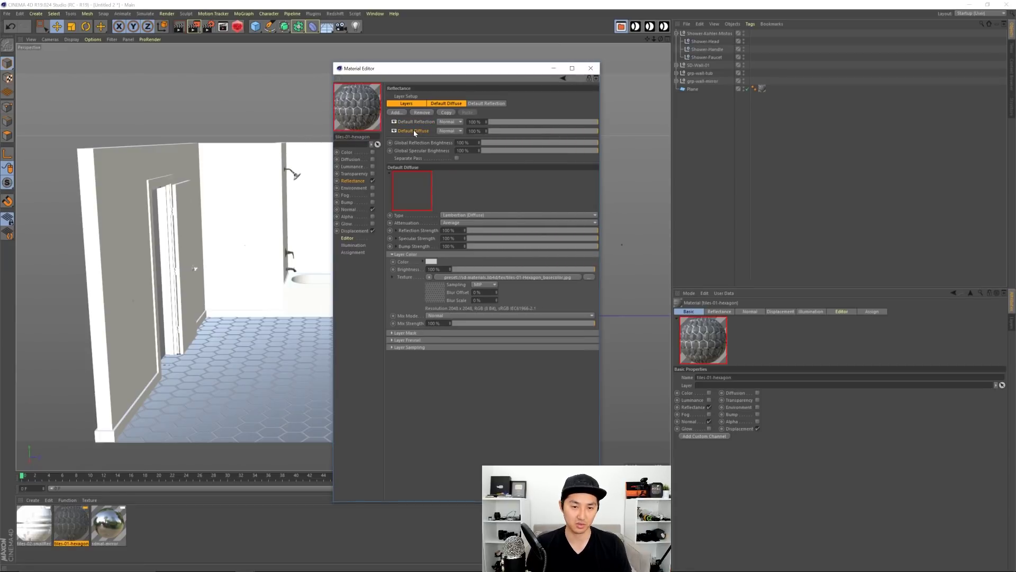
left_click(430, 278)
left_click(442, 287)
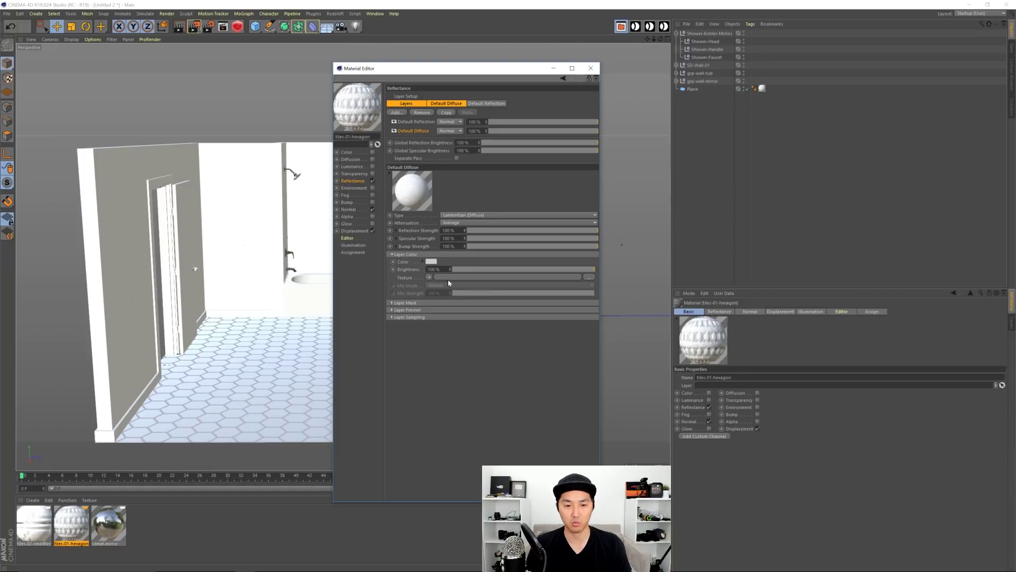
- Brighten the hexagon tiles' Default Diffuse color to a near-white with a value of 90%
left_click(431, 261)
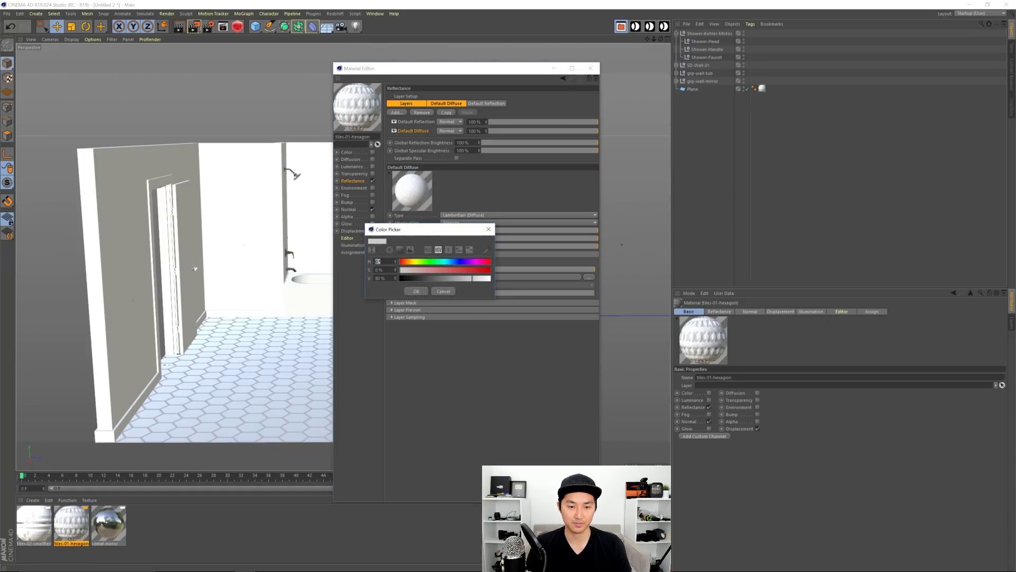
type("90")
key("Return")
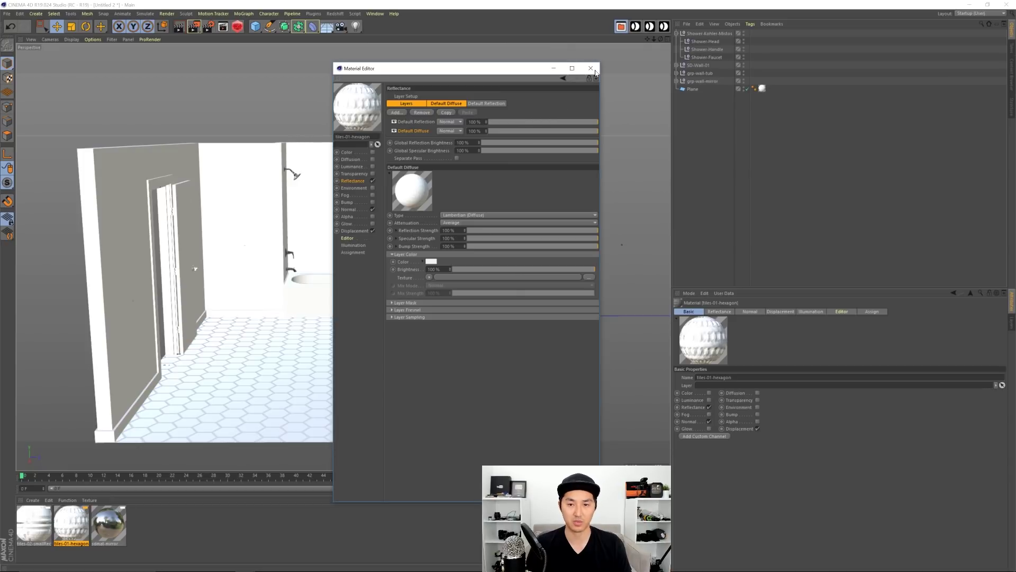
left_click(592, 70)
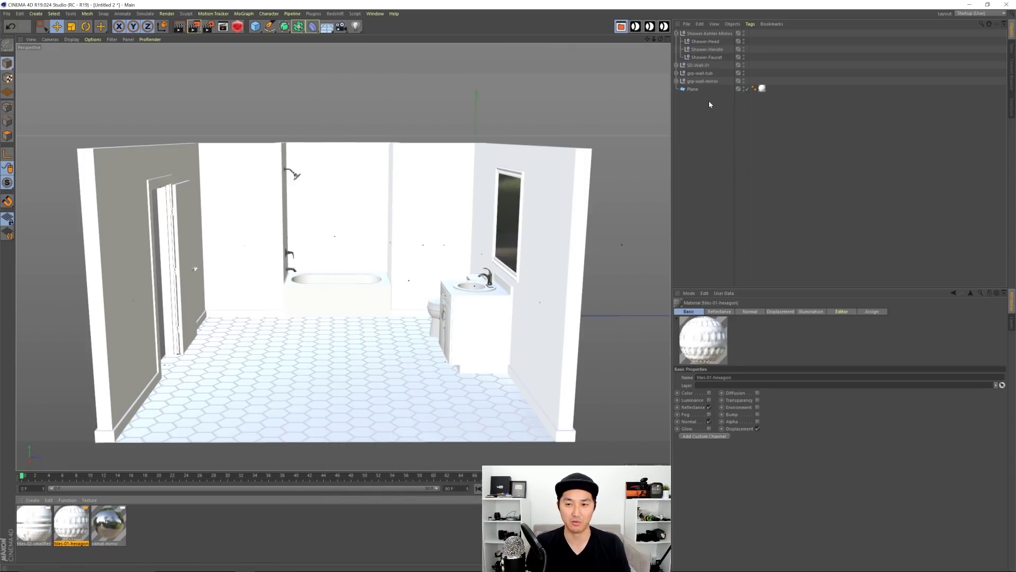
- Rename the door wall object as wall-door and move the Kohler shower set into the grp-wall-tub group
left_click(676, 33)
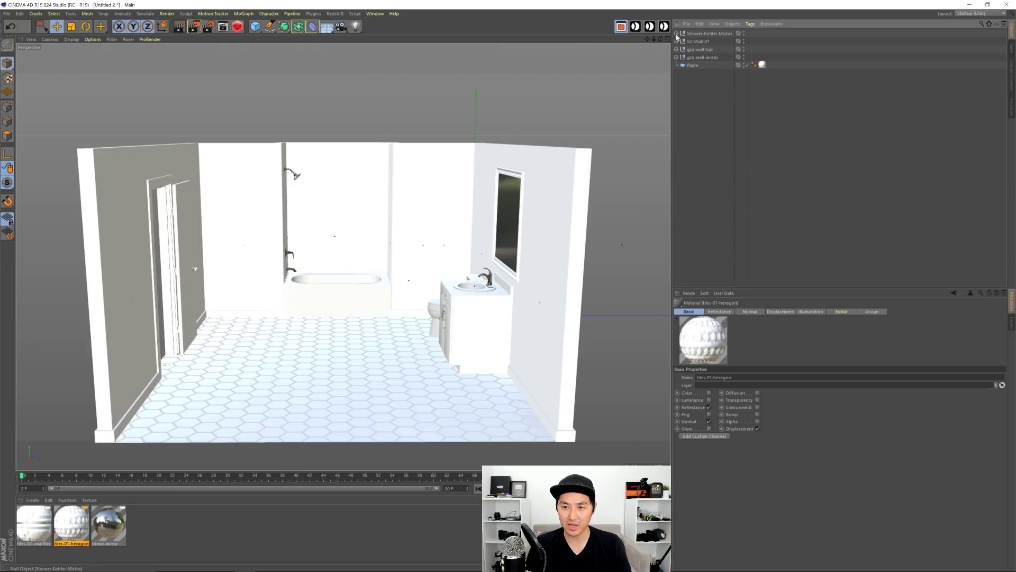
left_click(700, 50)
left_click(699, 42)
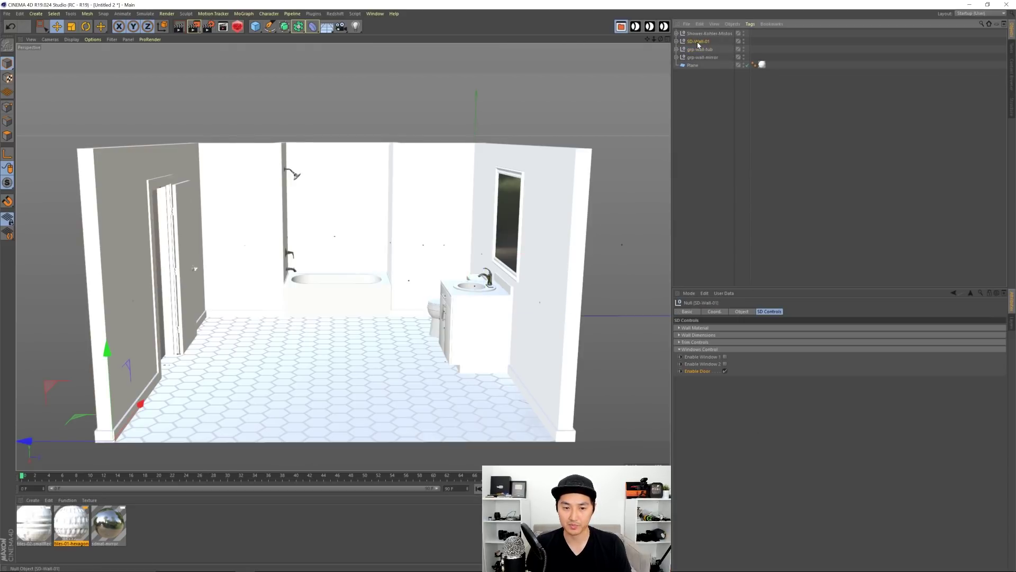
double_click(699, 42)
type("wi")
type("ll-door")
key("Return")
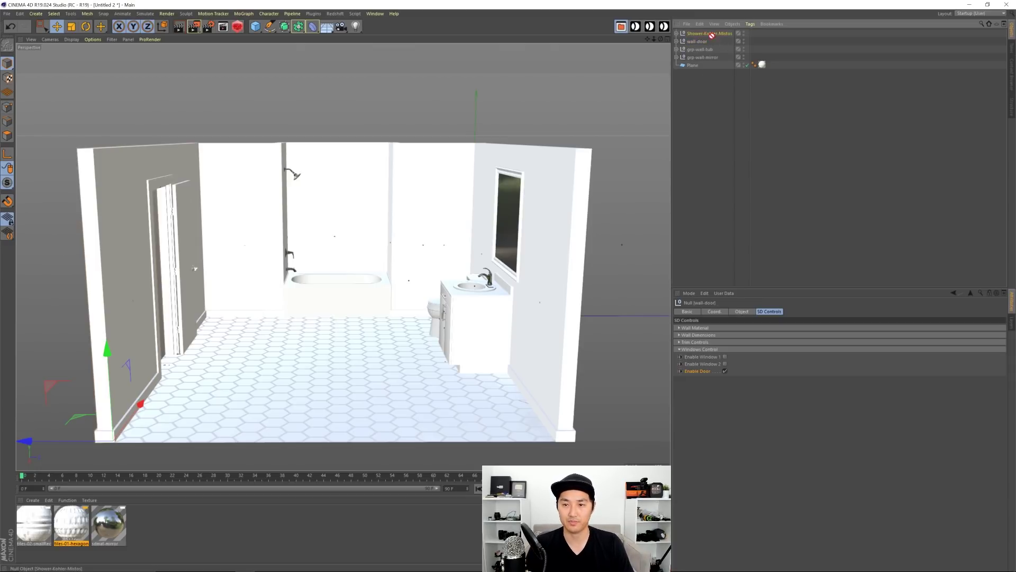
left_click_drag(700, 49, 727, 73)
- Assign tiles-02-smallRectangle as the Wall Interior Material of the alcove walls SD-Wall-01.2, SD-Wall-01.3 and SD-Wall-01.4, and inspect the tiled alcove
left_click(705, 57)
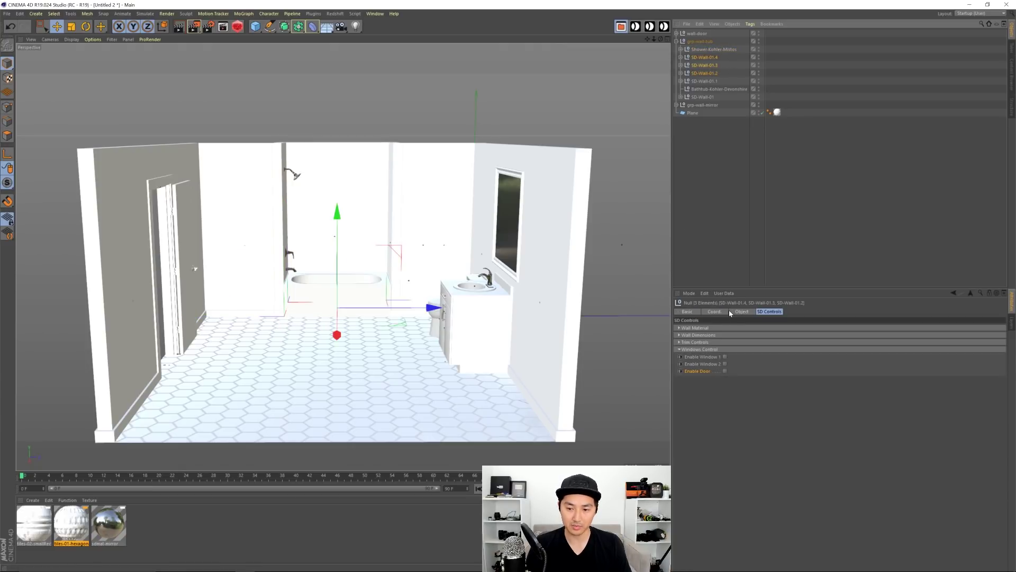
left_click(704, 350)
left_click(705, 329)
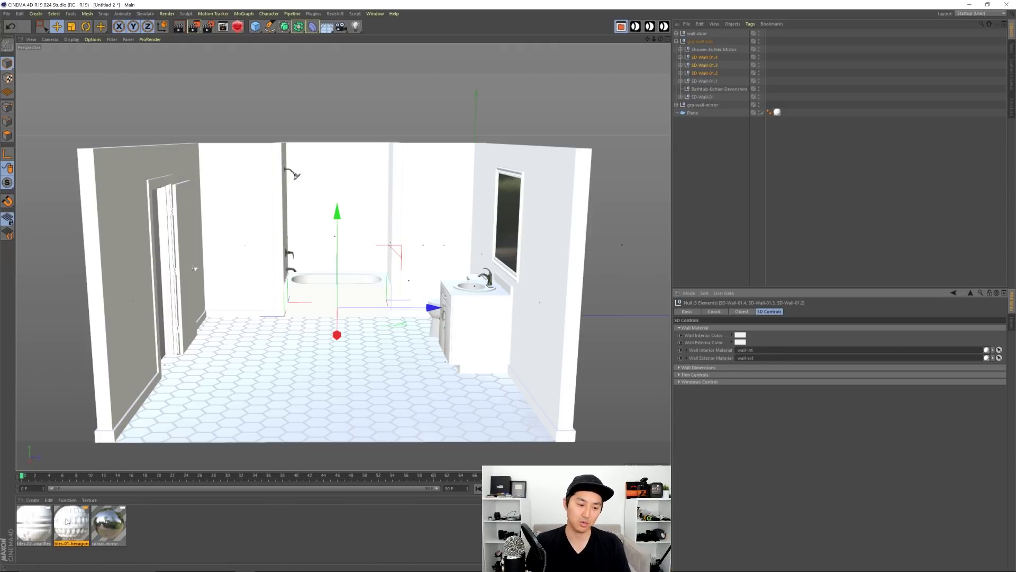
left_click_drag(34, 533, 679, 351)
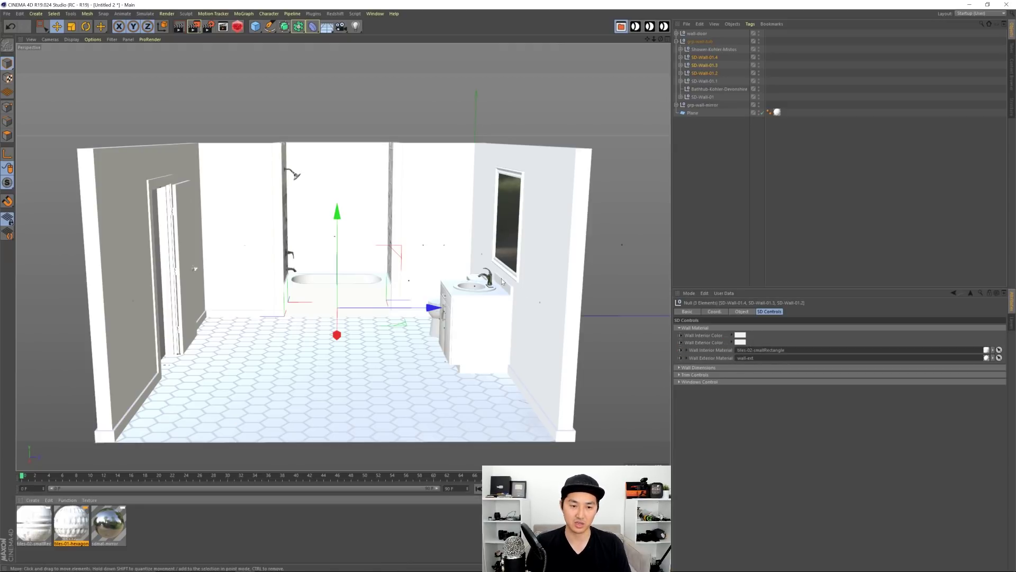
left_click(717, 182)
scroll(332, 214, "up", 3)
left_click_drag(332, 213, 354, 240, "alt")
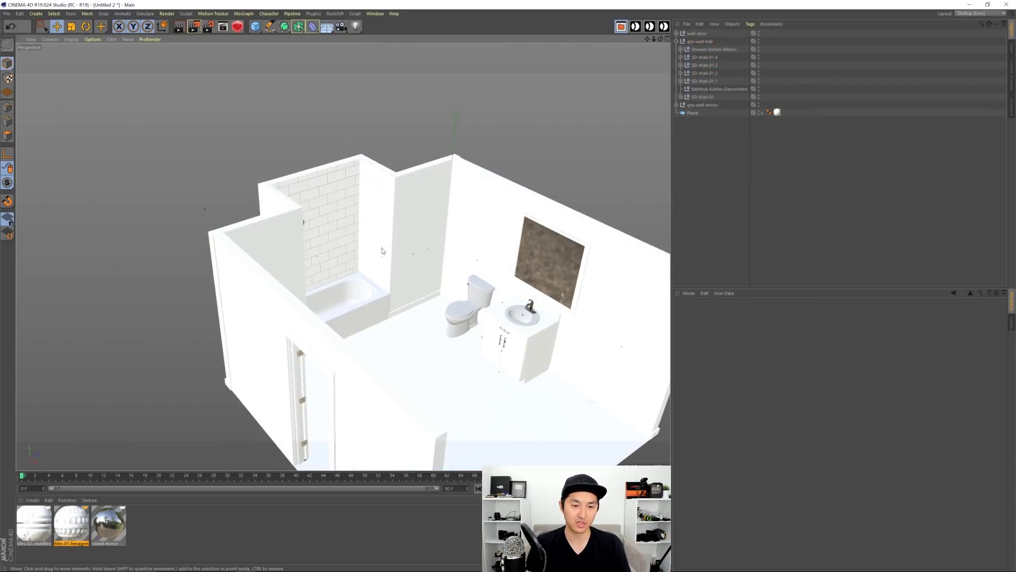
right_click_drag(355, 240, 431, 217, "alt")
left_click_drag(431, 217, 356, 235, "alt")
scroll(341, 202, "down", 2)
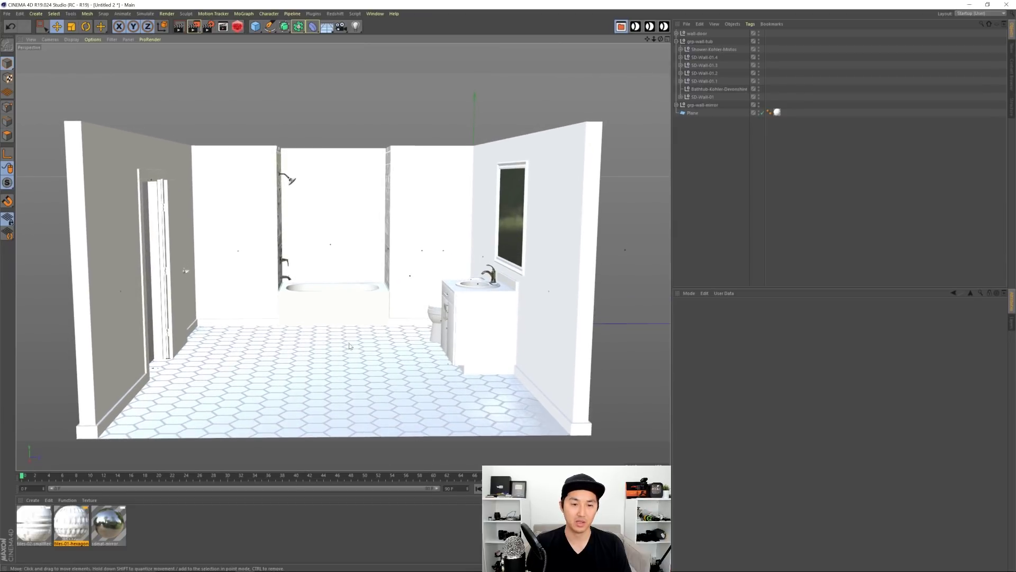
- Create a new material and set the roughness of its Default Reflection layer to 40%
left_click(32, 501)
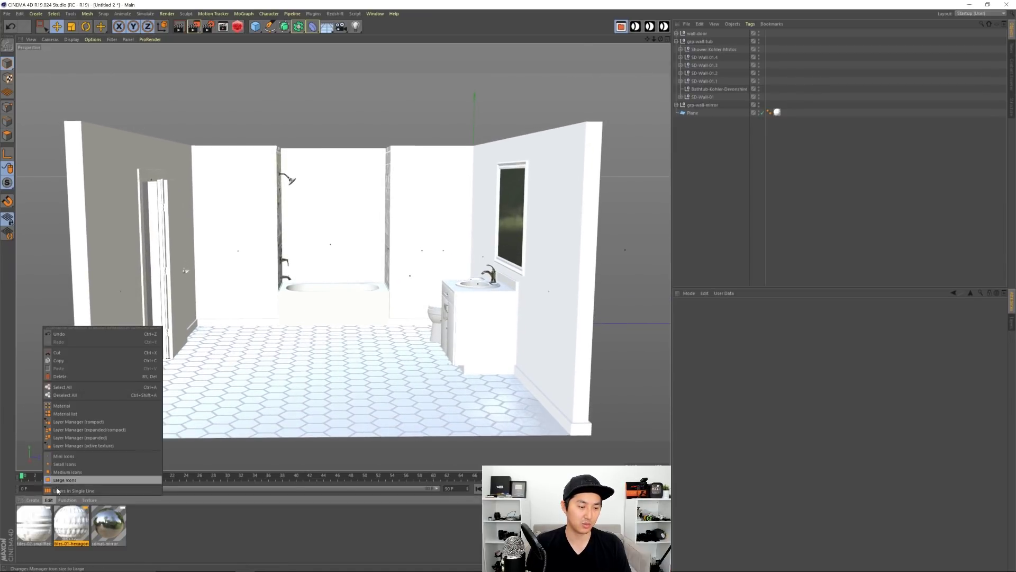
left_click(50, 424)
double_click(34, 523)
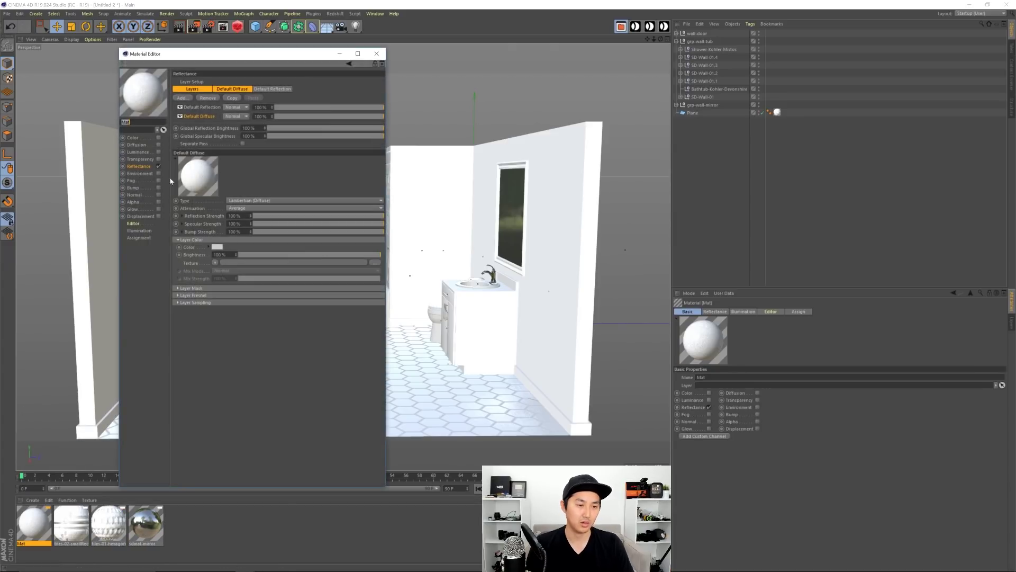
left_click(202, 109)
left_click(202, 116)
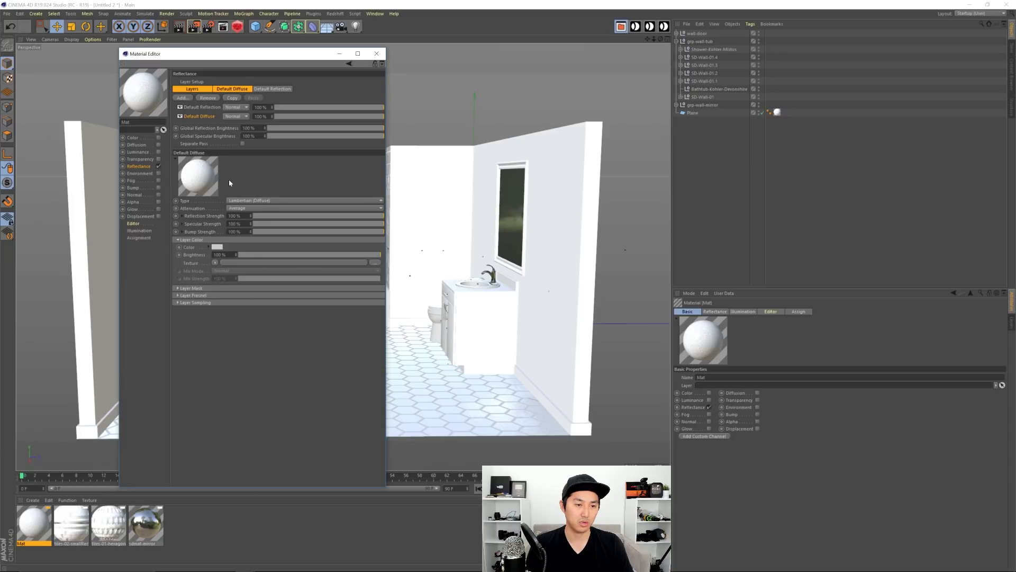
left_click(203, 107)
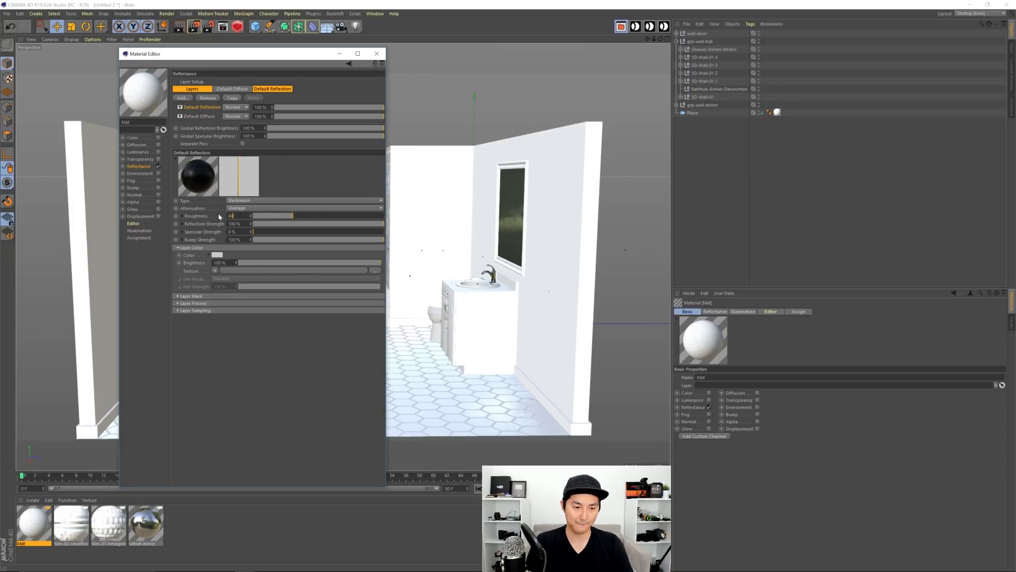
key("Return")
left_click(222, 303)
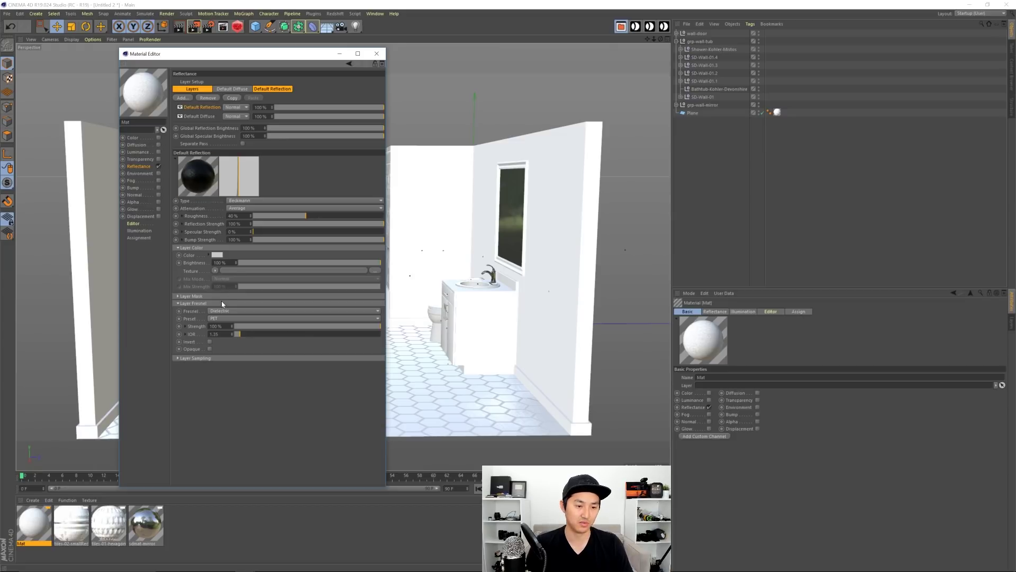
- Set the new material's Default Diffuse color to a mint green of about hue 160°, saturation 65% and value 80%
left_click(200, 116)
left_click(217, 247)
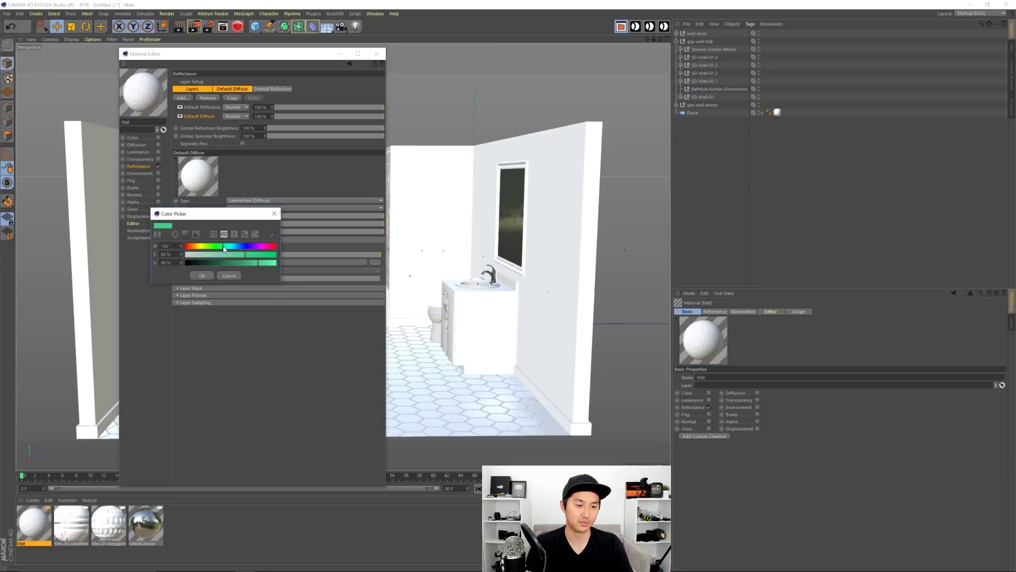
left_click(211, 275)
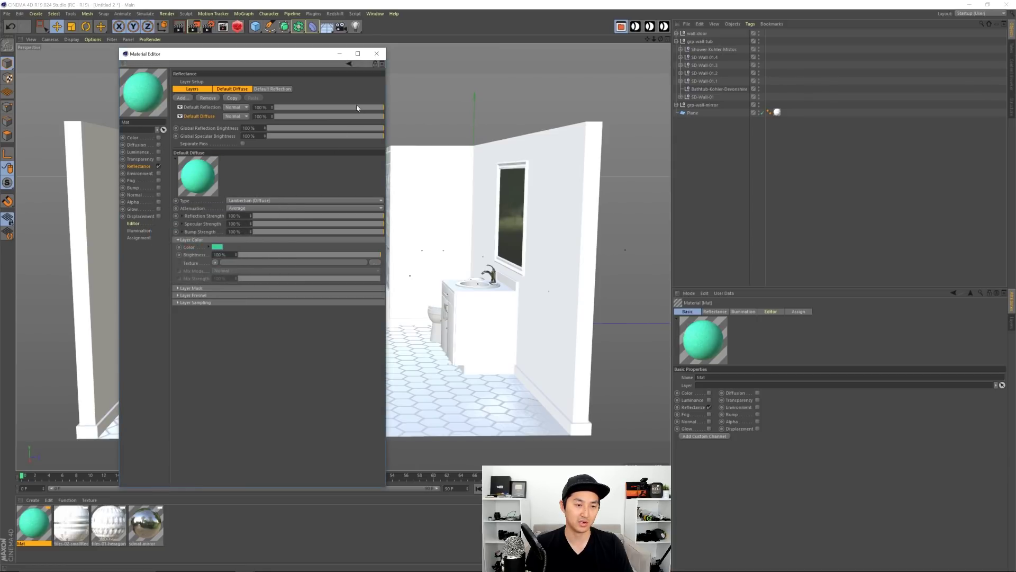
left_click(376, 53)
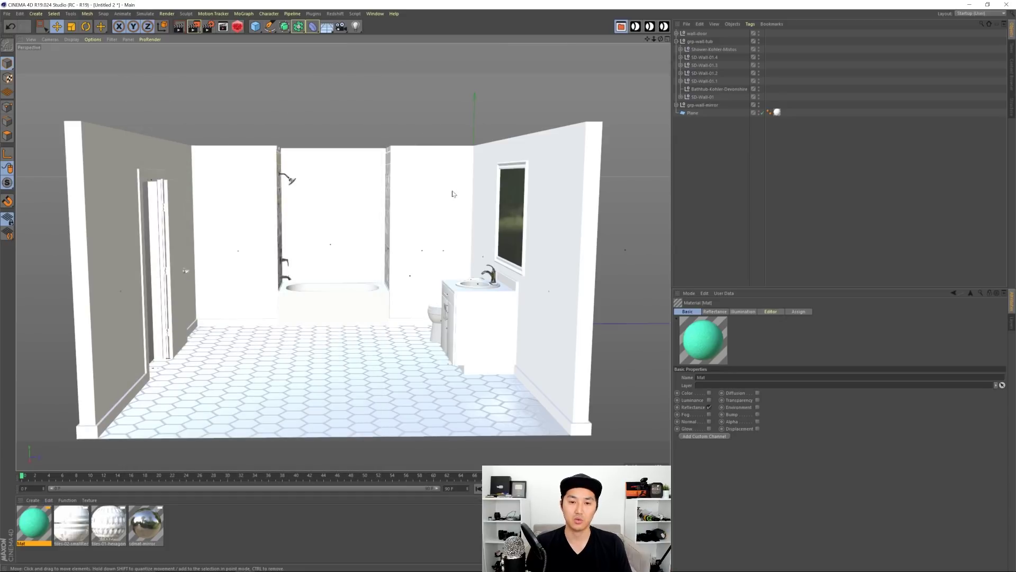
- Identify which wall objects in the hierarchy form the mirror wall, the door wall and the two walls flanking the tub
left_click(506, 156)
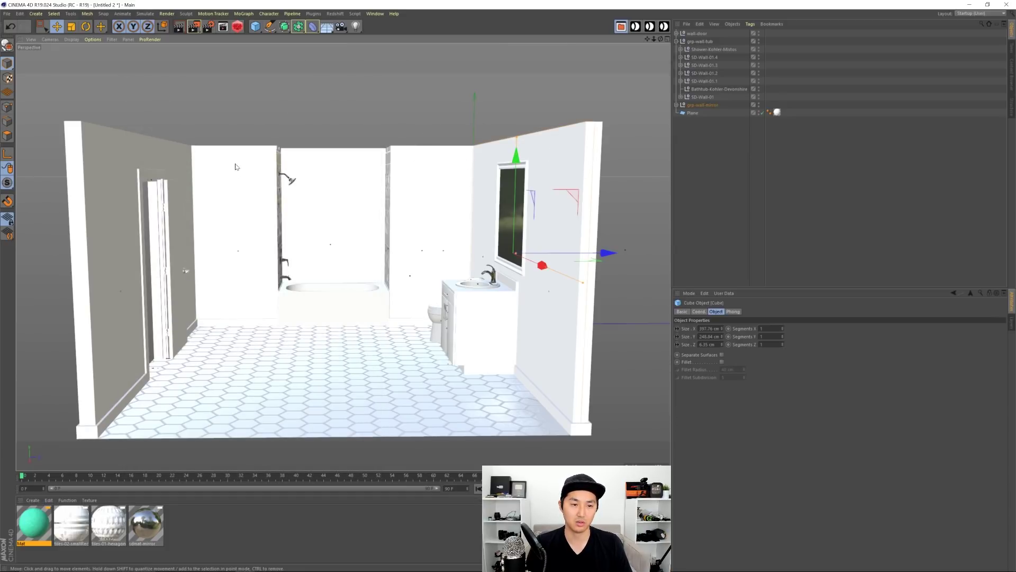
left_click(408, 161, "shift")
left_click(258, 165, "shift")
left_click(144, 159, "shift")
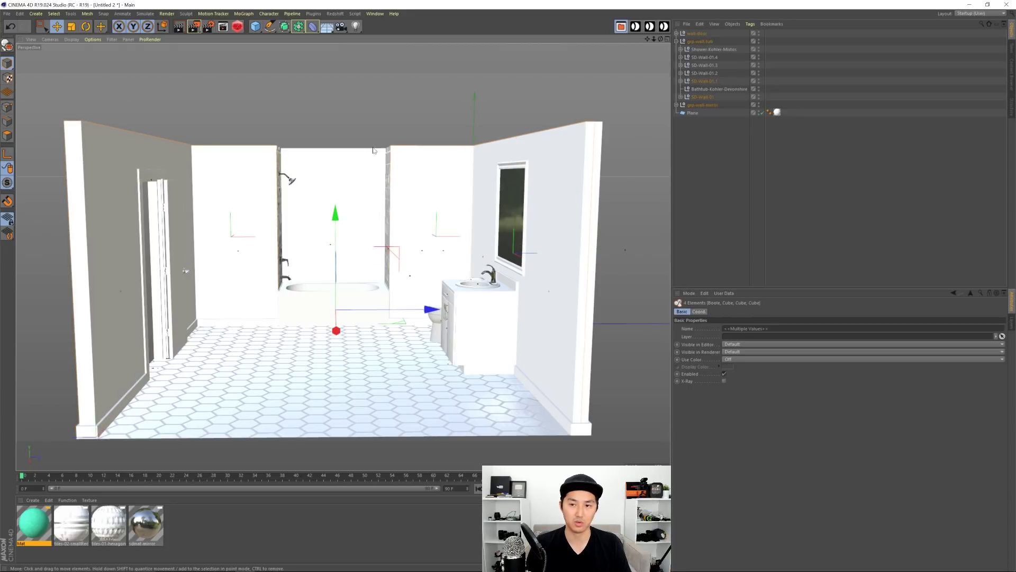
left_click(677, 105)
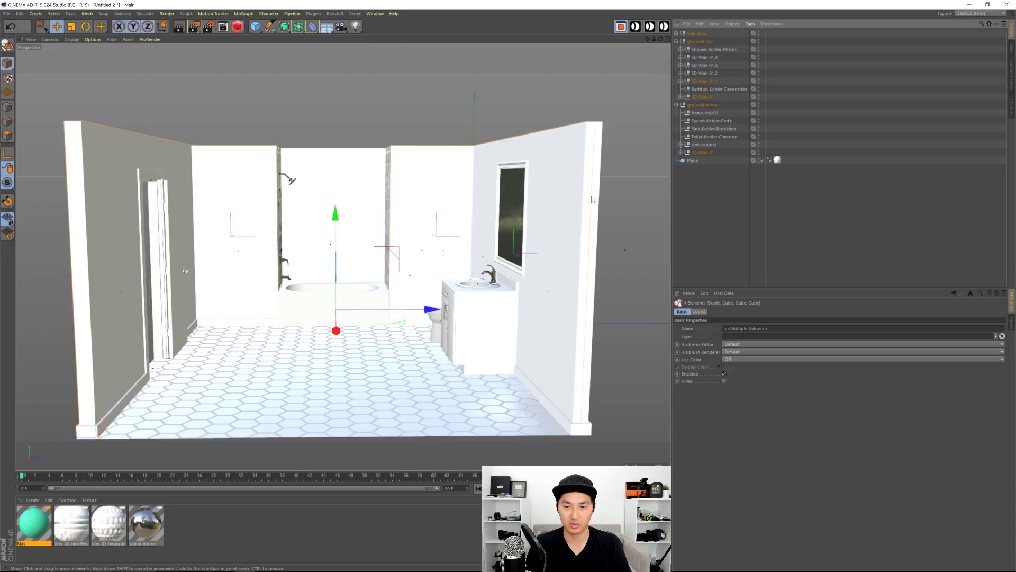
left_click(703, 153)
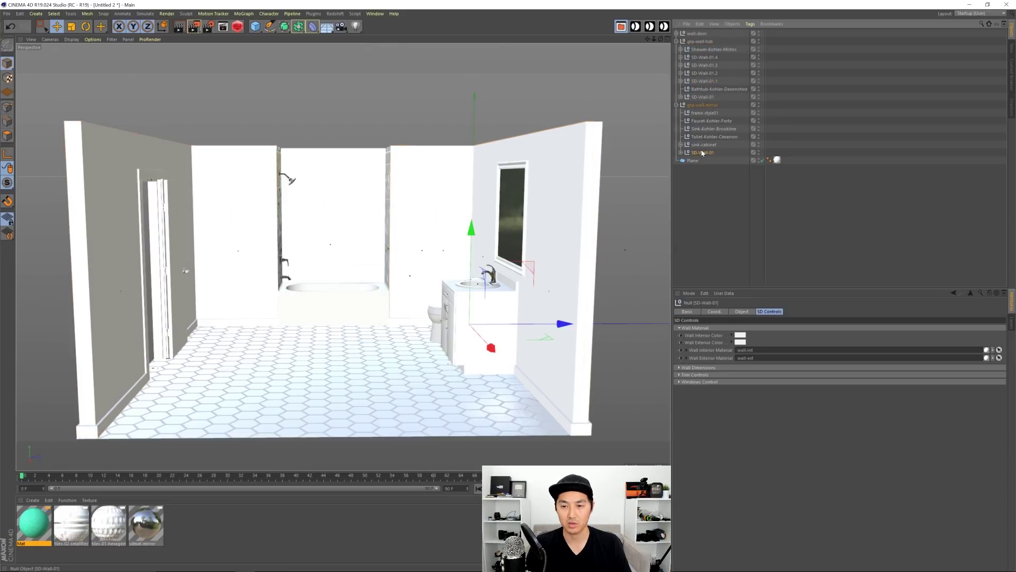
left_click(708, 98, "ctrl")
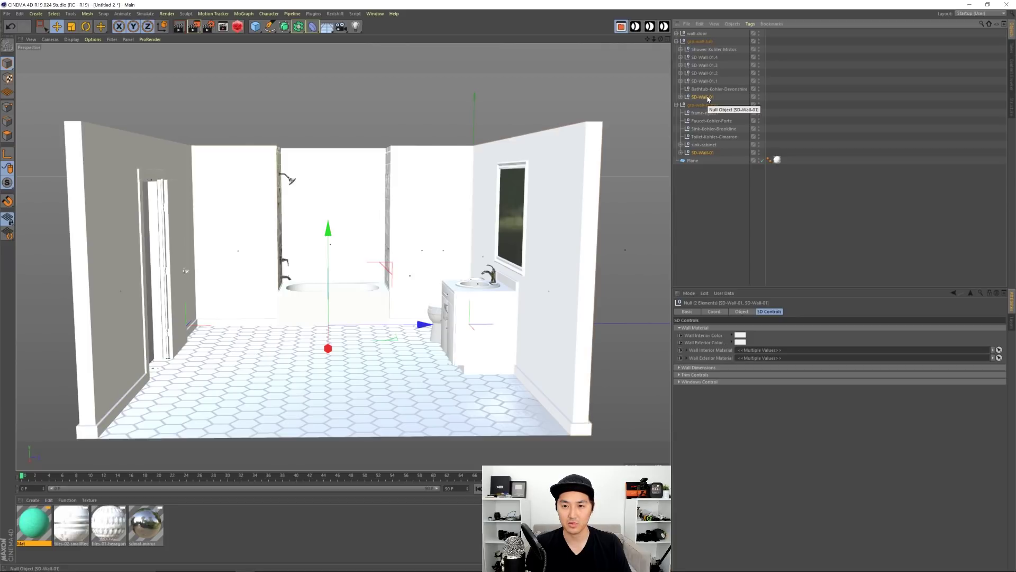
left_click(726, 195)
- Locate the two walls flanking the tub and reorder SD-Wall-01.1 directly above SD-Wall-01 inside grp-wall-tub
left_click(700, 33)
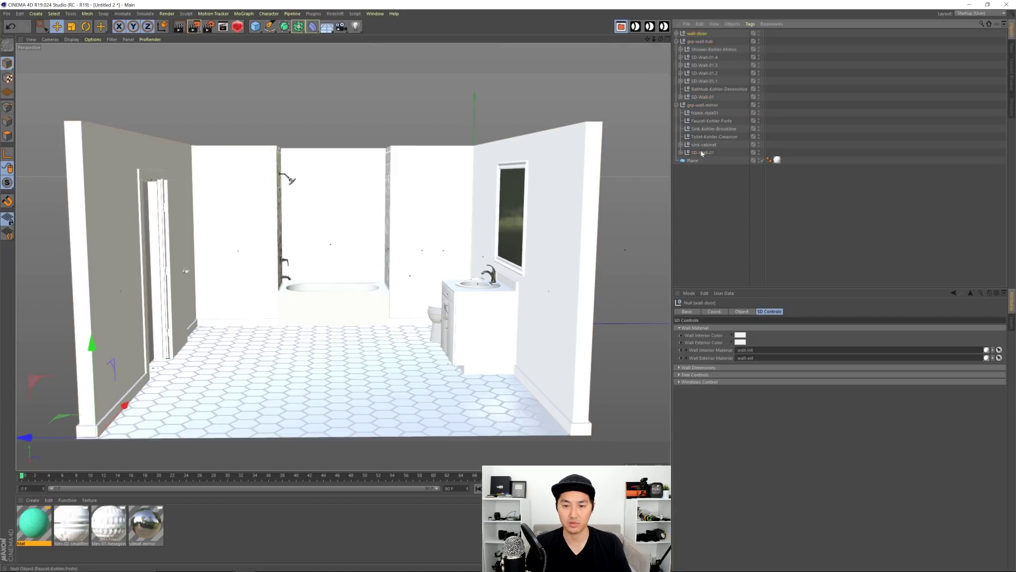
left_click(416, 170)
left_click(236, 170, "shift")
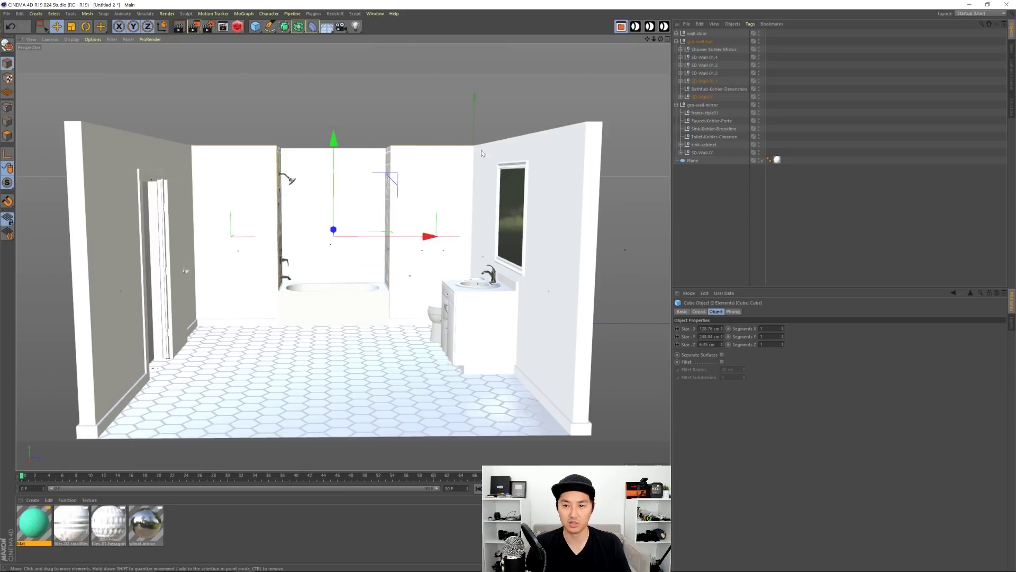
left_click(702, 81)
left_click_drag(703, 92, 703, 95)
- Assign the green Mat material as the Wall Interior Material of wall-door, the two tub-flanking walls and the mirror wall
left_click(704, 97, "ctrl")
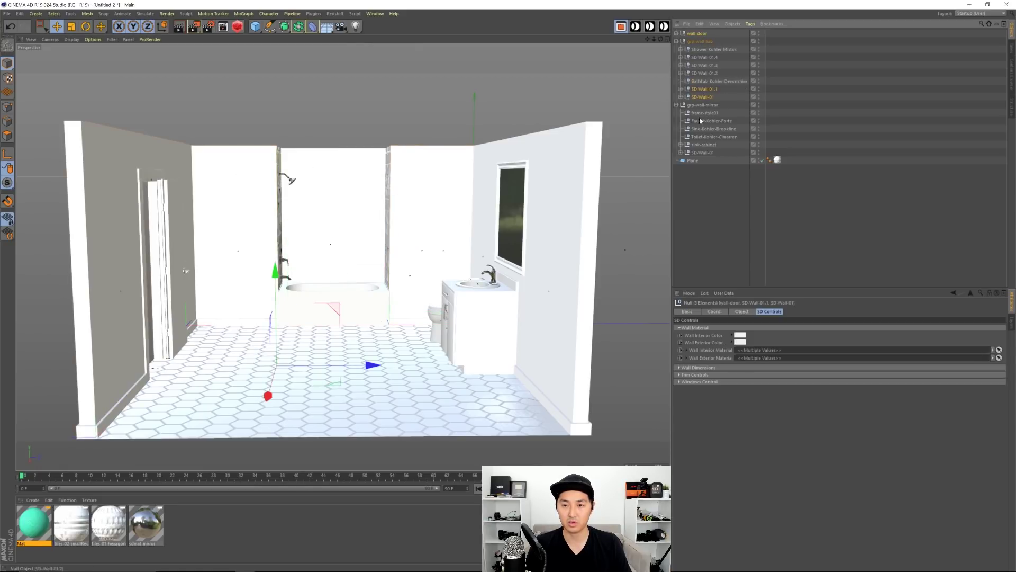
left_click(708, 152, "ctrl")
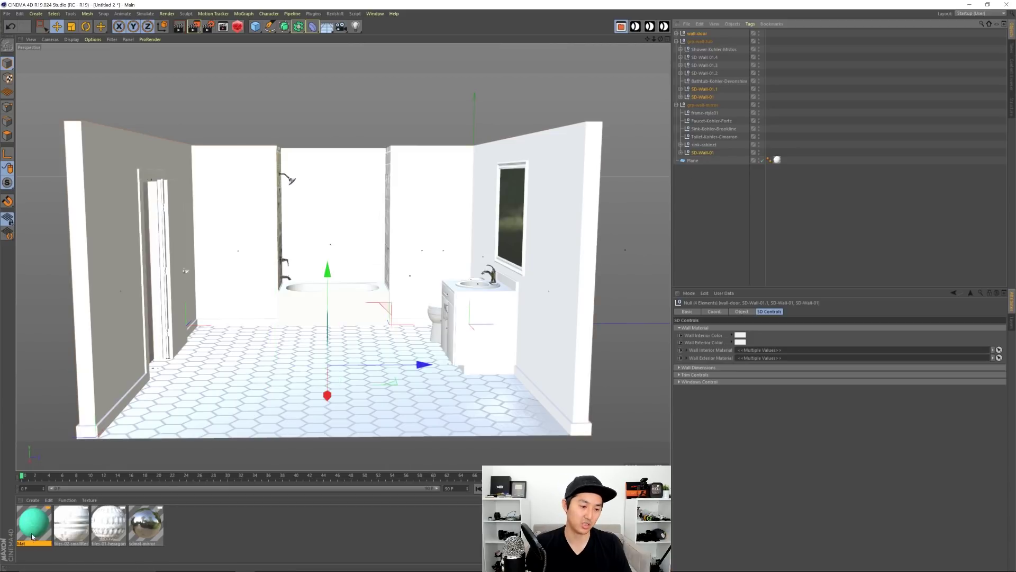
left_click_drag(34, 525, 715, 370)
left_click(707, 239)
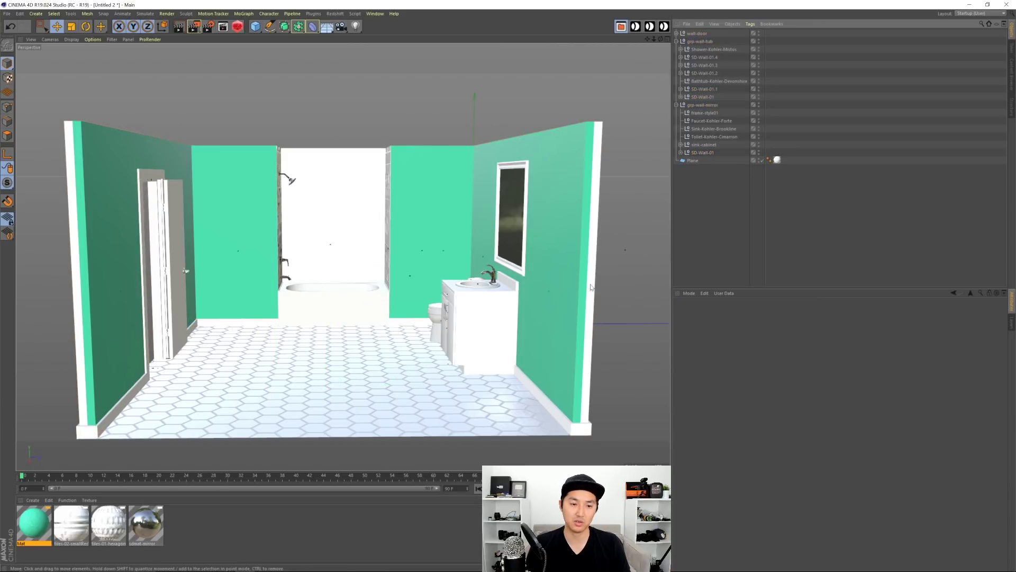
- Examine the whole bathroom set with its green walls and tiled floor from the open side
mouse_move(411, 286)
left_mouse_down("alt")
mouse_move(401, 285)
mouse_move(383, 322)
mouse_move(418, 294)
mouse_move(399, 272)
left_mouse_up("alt")
scroll(426, 270, "up", 8)
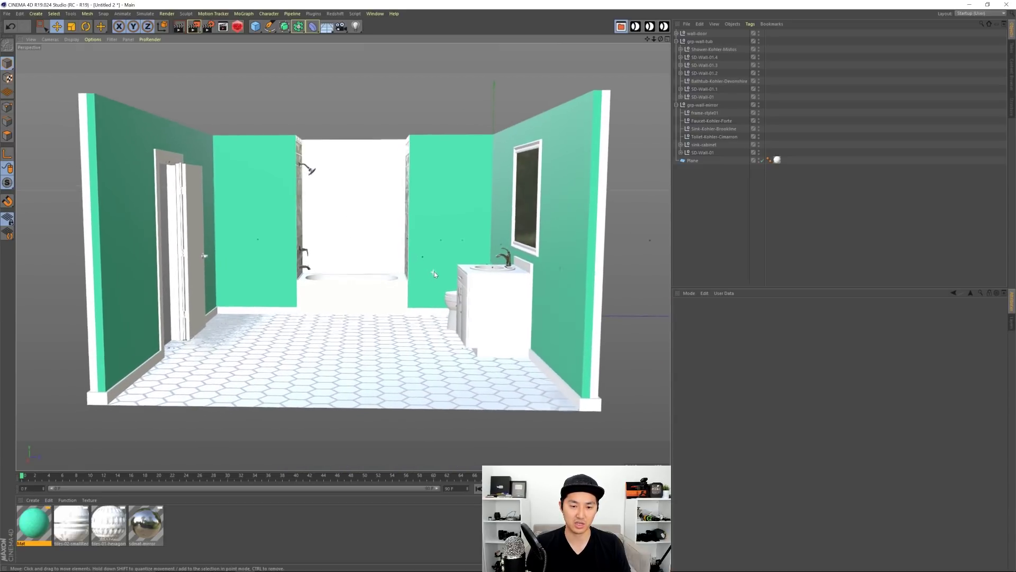
scroll(434, 273, "up", 3)
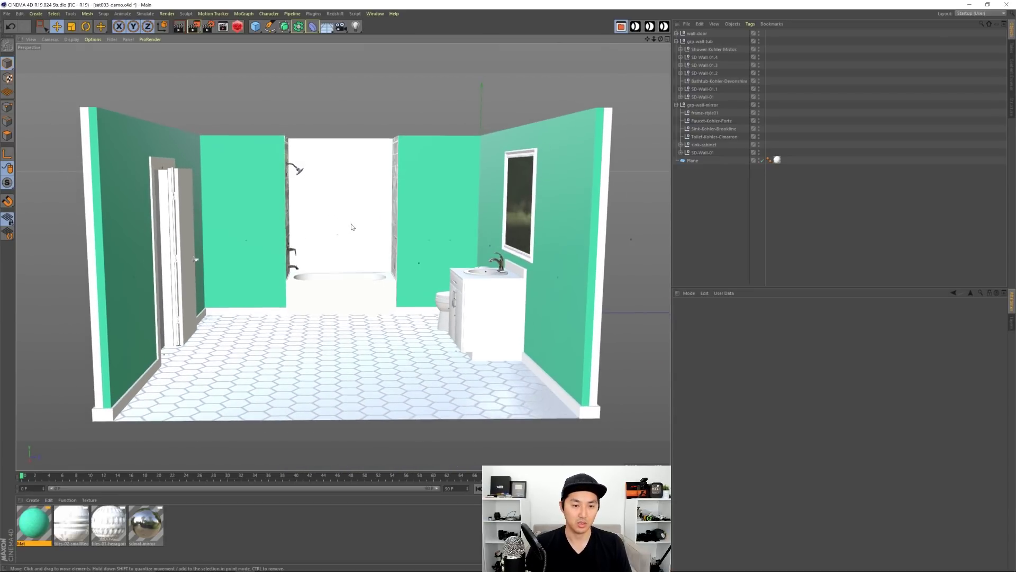
scroll(352, 227, "up", 4)
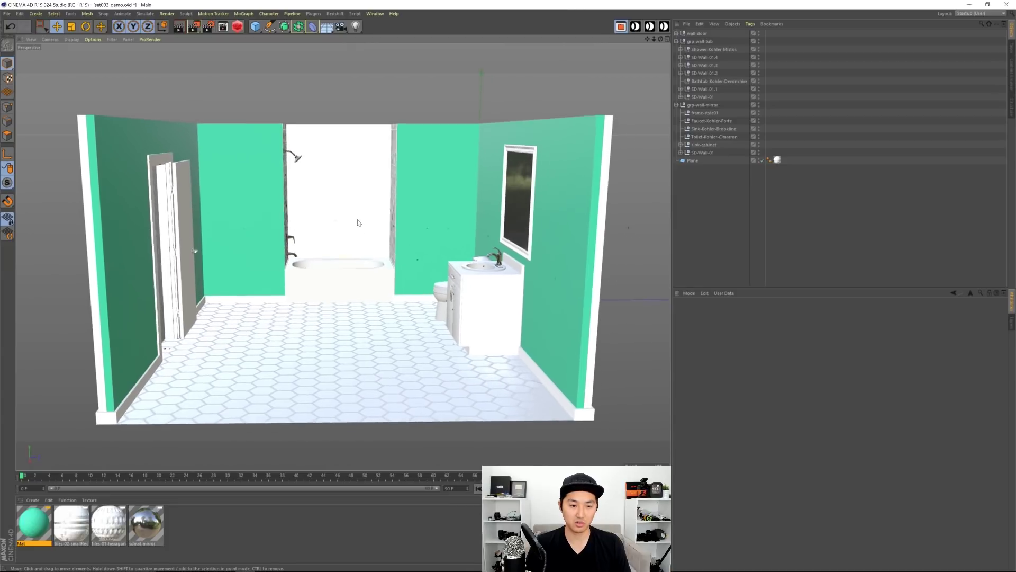
middle_click_drag(359, 220, 359, 222, "alt")
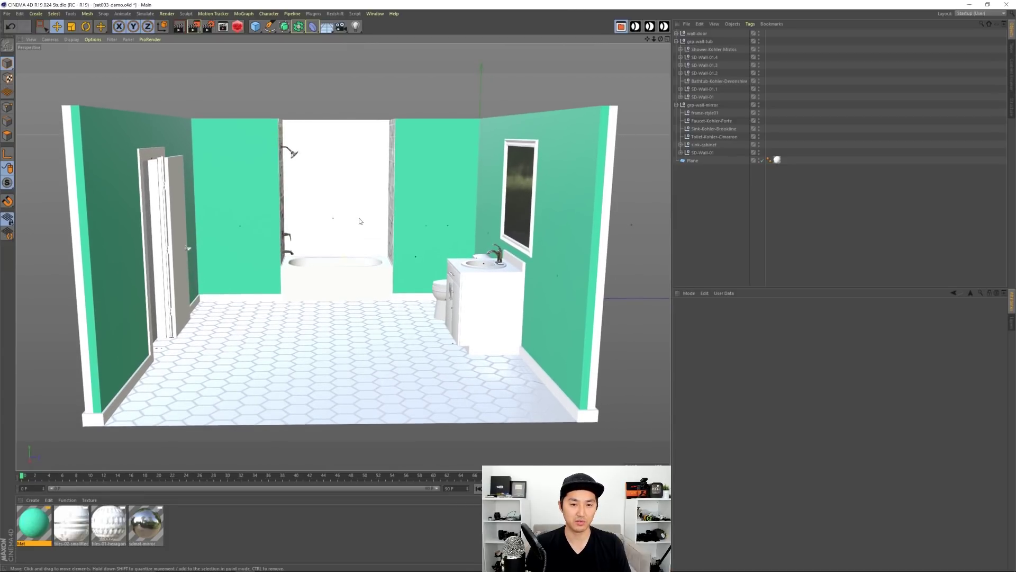
mouse_move(340, 287)
left_mouse_down("alt")
mouse_move(364, 314)
mouse_move(410, 324)
mouse_move(339, 300)
mouse_move(336, 288)
left_mouse_up("alt")
middle_click_drag(336, 291, 334, 298, "alt")
right_click_drag(334, 298, 355, 274, "alt")
middle_click_drag(356, 274, 350, 270, "alt")
left_click_drag(350, 270, 360, 268, "alt")
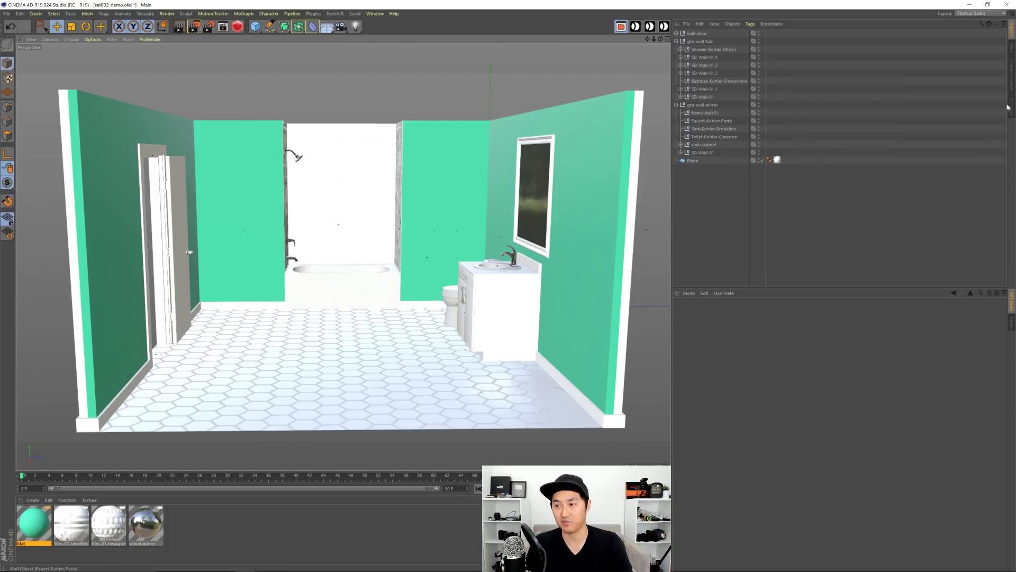
- Add the sd-cabinet-type02 preset from the Set Designer library to the scene and collapse the tub and mirror wall groups
left_click(1012, 79)
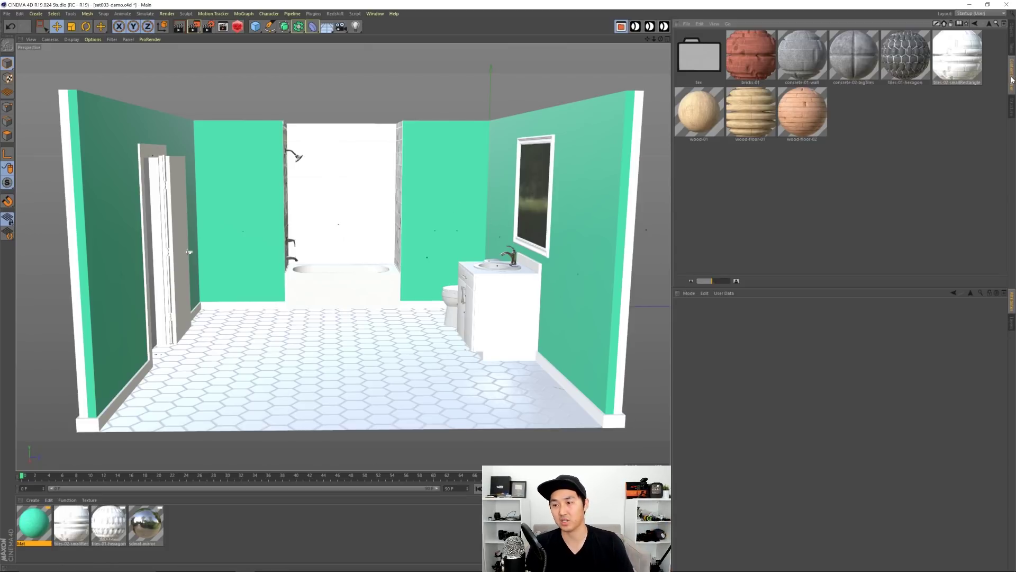
left_click(989, 24)
left_click(878, 172)
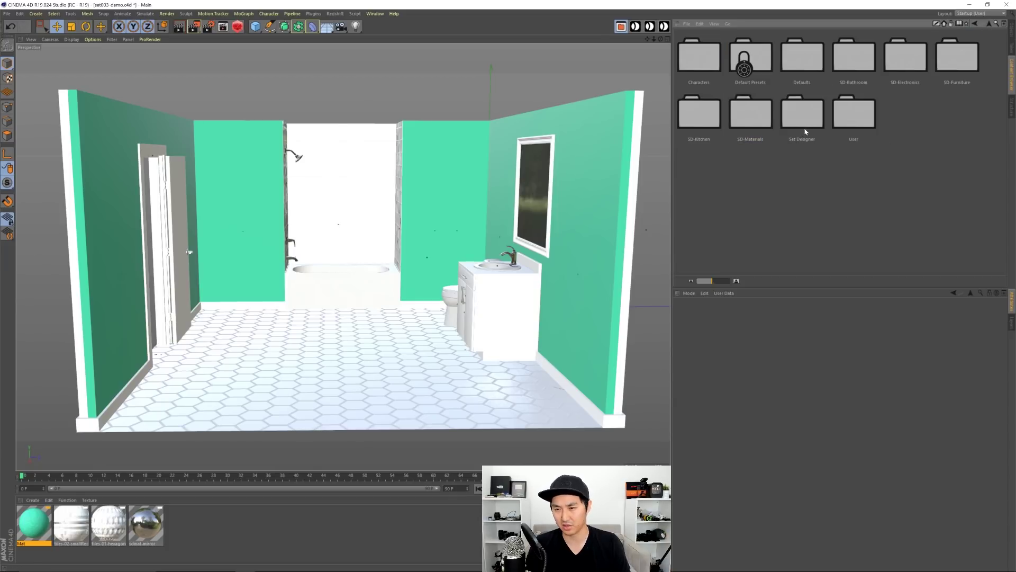
double_click(783, 117)
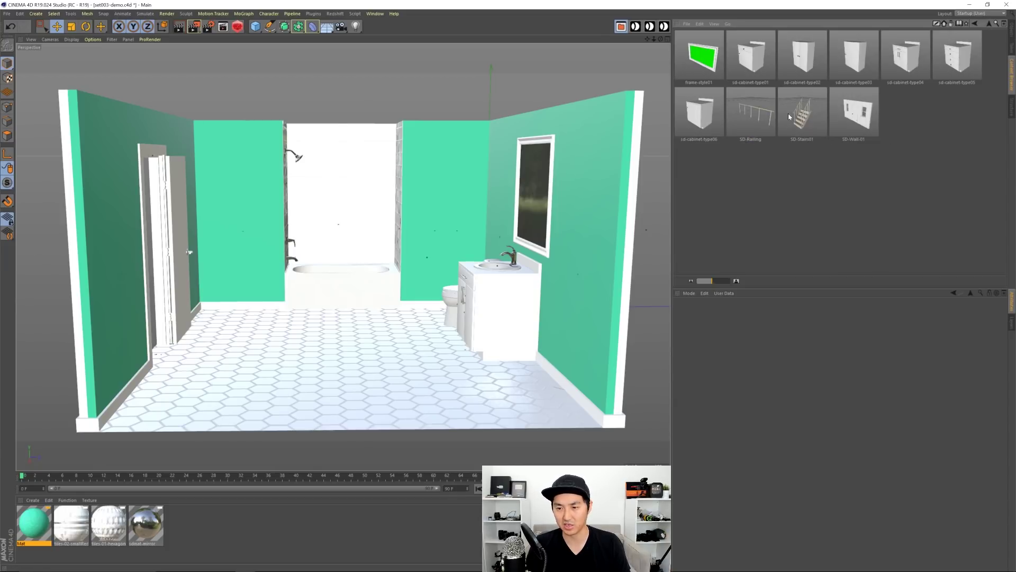
double_click(803, 57)
left_click(1010, 31)
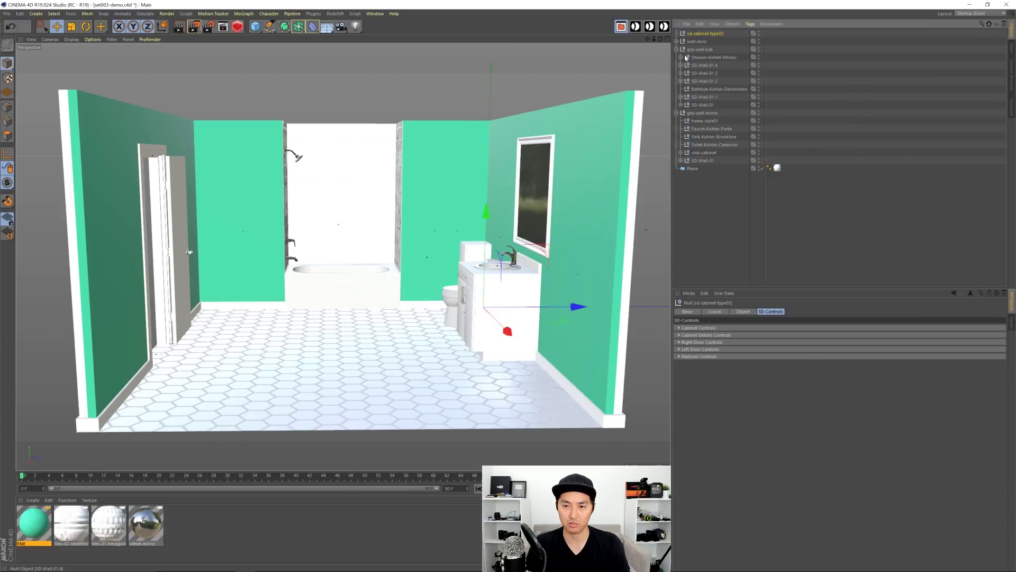
left_click(677, 113)
left_click(677, 49)
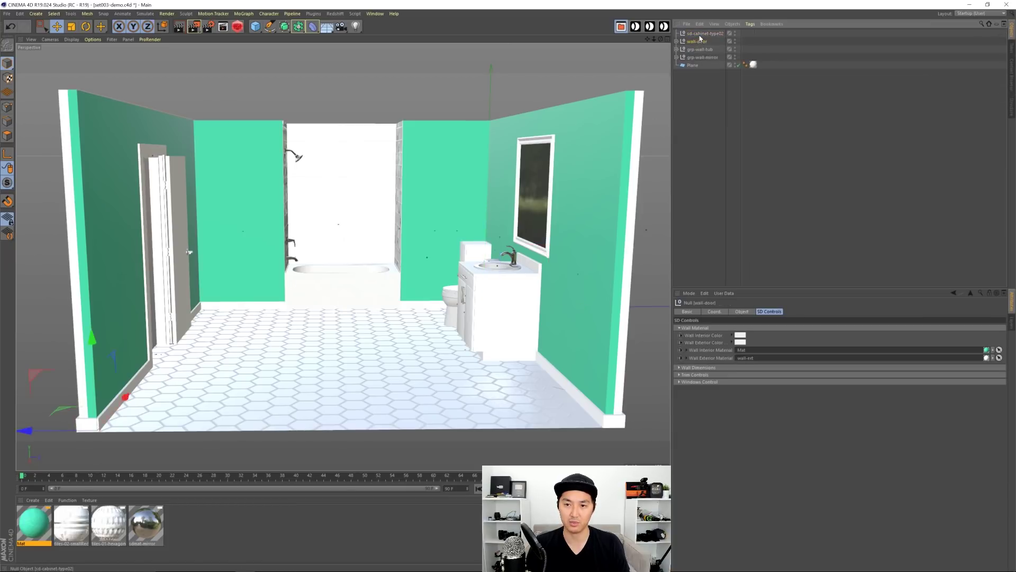
- Raise the new cabinet and rotate it to face into the room, with its back against the wall between tub and mirror wall
left_click_drag(520, 300, 500, 352, "alt")
left_click_drag(493, 234, 453, 217)
key("r")
left_click_drag(430, 276, 477, 242)
key("F5")
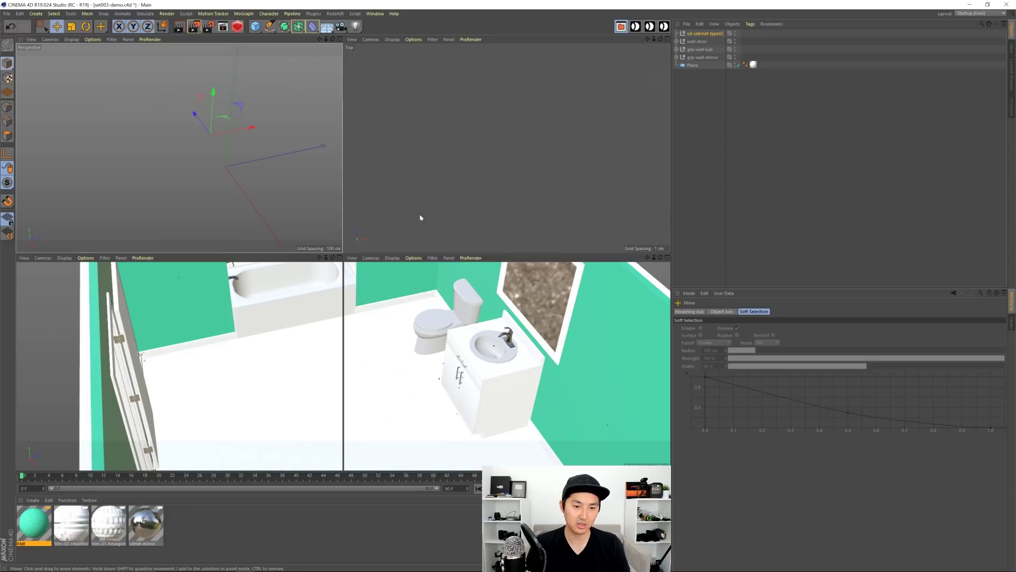
key("e")
middle_click(451, 208)
scroll(470, 246, "down", 15)
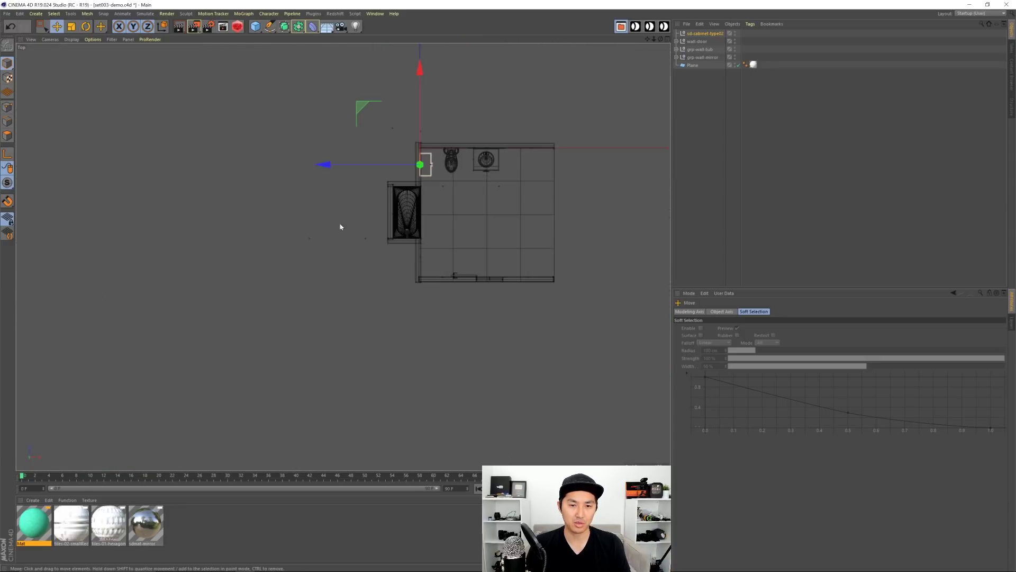
middle_click_drag(418, 179, 380, 265, "alt")
scroll(381, 265, "up", 8)
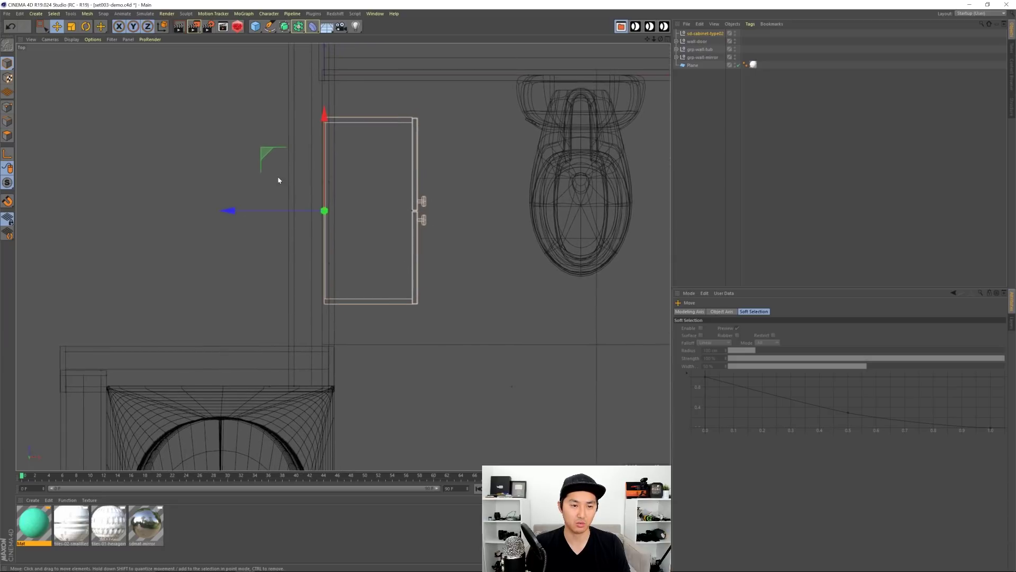
key("F5")
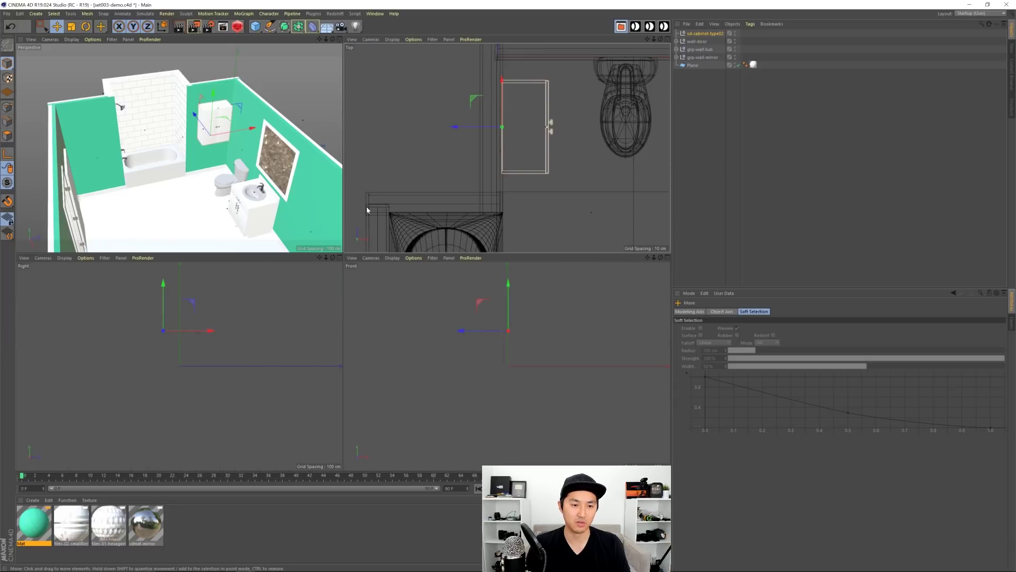
- Shift the cabinet slightly along its wall toward the tub to centre it on the green wall section
left_click_drag(238, 154, 280, 131, "alt")
scroll(222, 132, "up", 4)
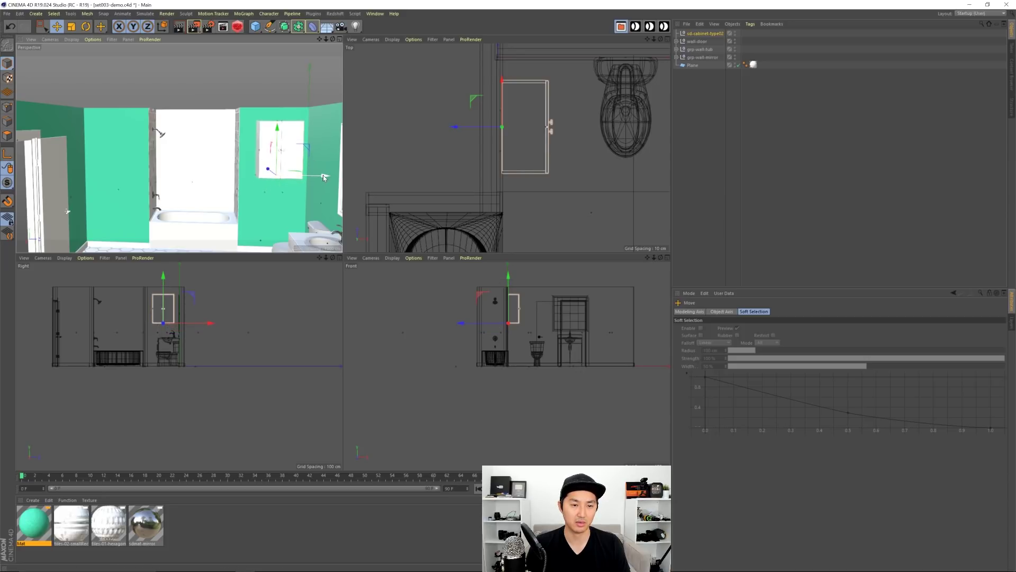
left_click_drag(324, 177, 315, 177)
scroll(242, 142, "down", 5)
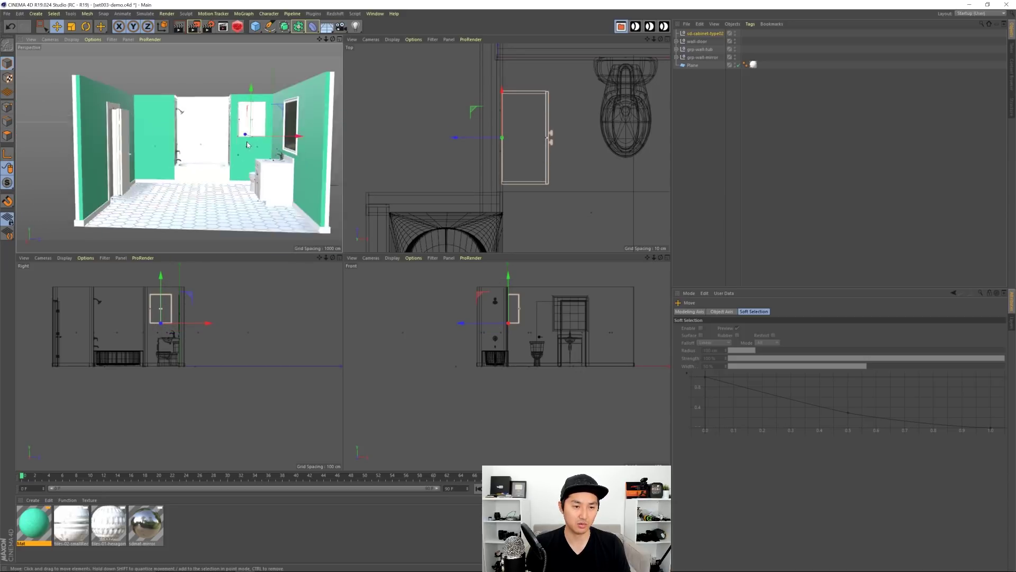
middle_click_drag(241, 142, 246, 153, "alt")
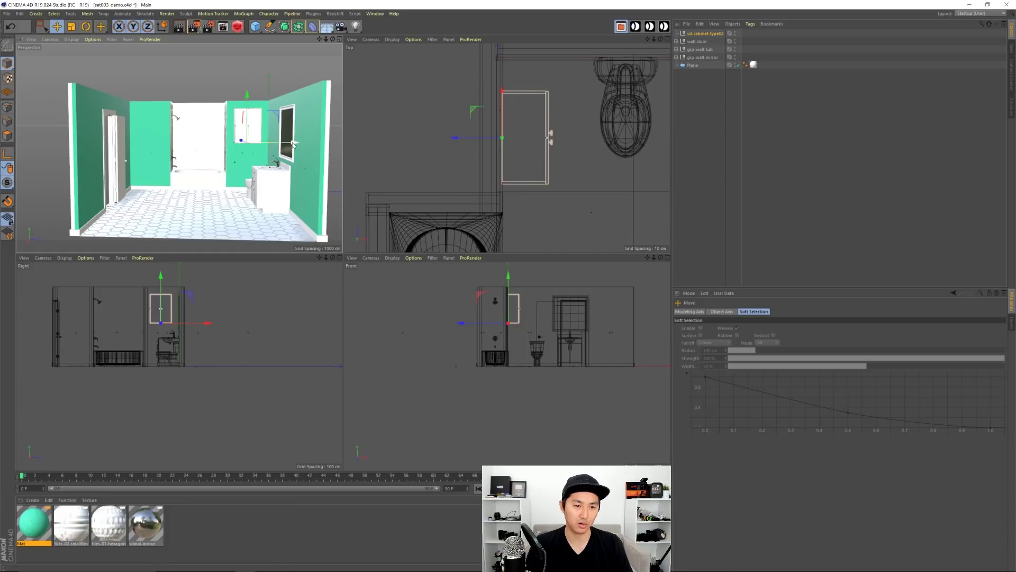
- Duplicate the cabinet onto the green wall on the tub's other side and save the scene
left_click_drag(294, 143, 196, 147, "ctrl")
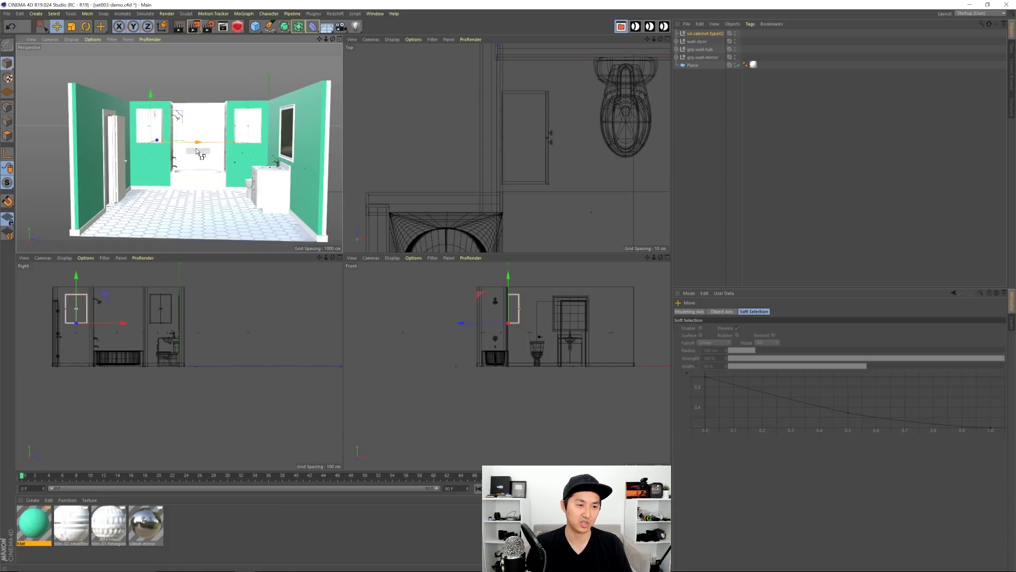
left_click(704, 141)
middle_click(276, 193)
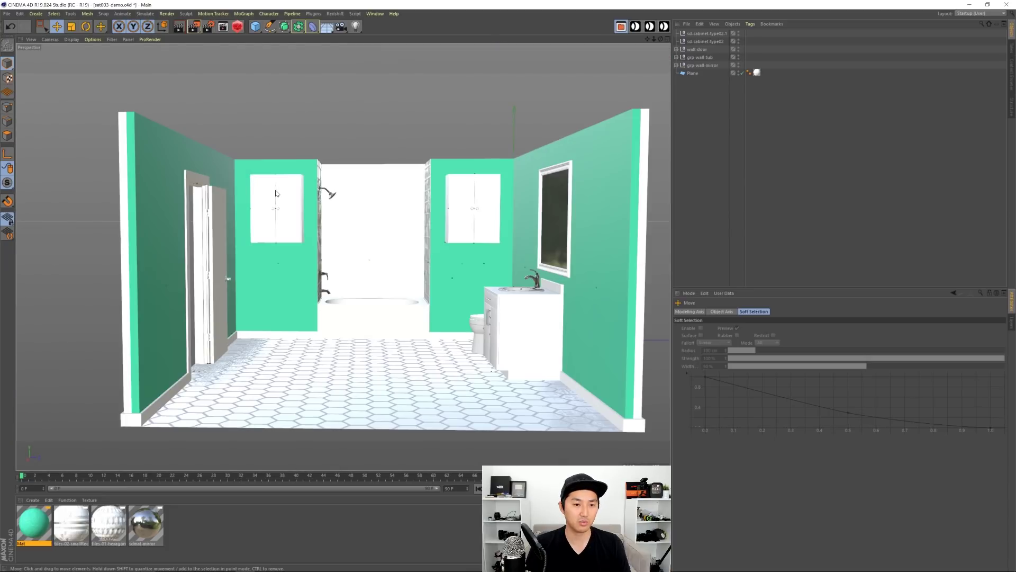
middle_click_drag(363, 247, 297, 224, "alt")
scroll(297, 225, "down", 3)
left_click_drag(297, 225, 324, 234, "alt")
key("ctrl+s")
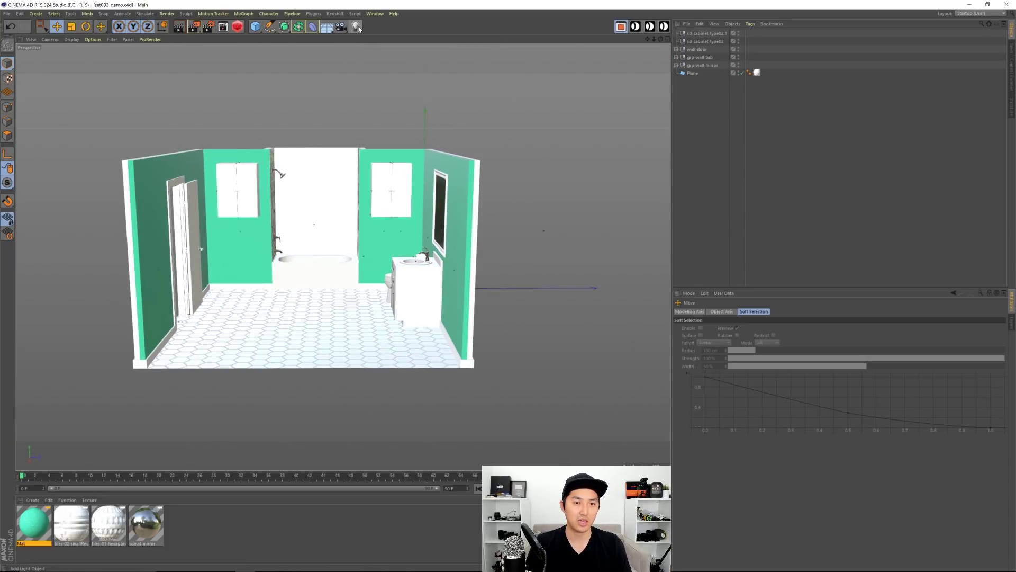
- Add an area light, move it up over the tub's front edge and rotate it to shine straight down
left_click_drag(355, 26, 450, 86)
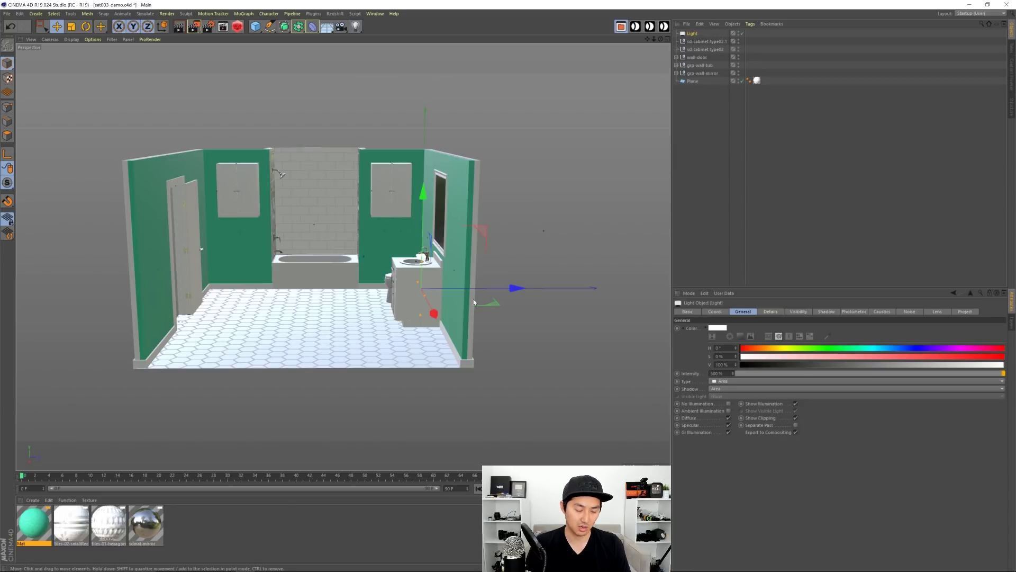
left_click_drag(494, 301, 418, 300)
key("r")
left_click_drag(340, 238, 332, 278)
key("e")
- Move the area light in the top view so it sits centred over the bathtub
middle_click(352, 222)
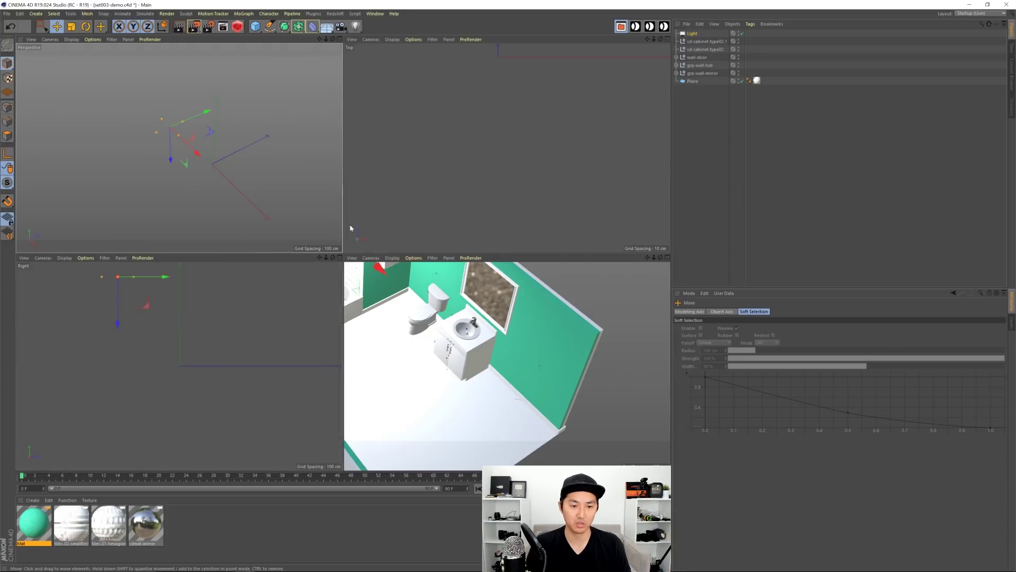
middle_click(460, 205)
scroll(461, 226, "down", 7)
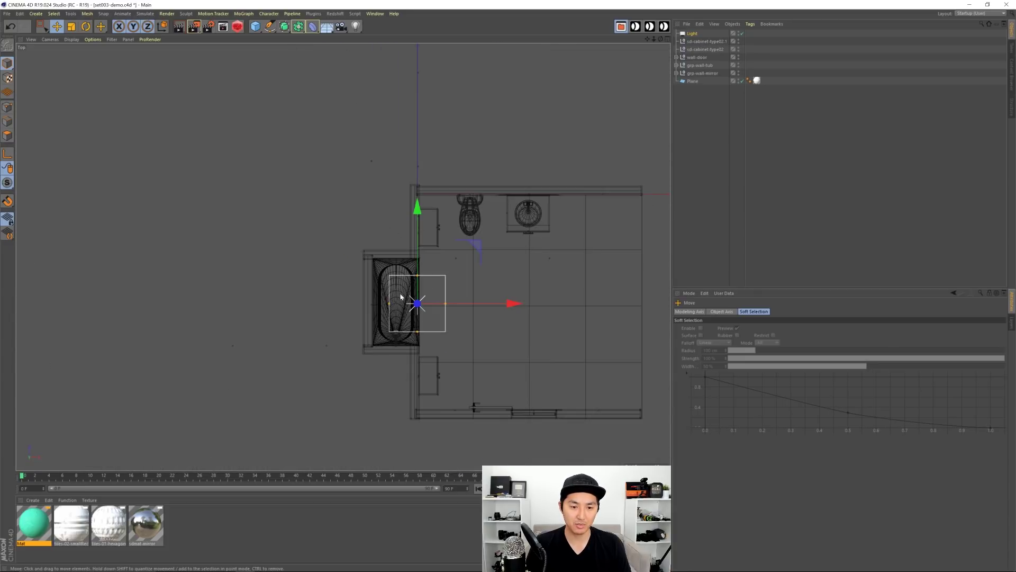
middle_click_drag(399, 288, 376, 249, "alt")
scroll(378, 249, "up", 5)
scroll(422, 248, "up", 3)
left_click_drag(505, 246, 428, 251)
- Shrink the area light to a small square well inside the bathtub's outline
scroll(403, 247, "down", 2)
scroll(400, 248, "up", 3)
middle_click_drag(400, 249, 415, 258, "alt")
left_click_drag(486, 254, 367, 253)
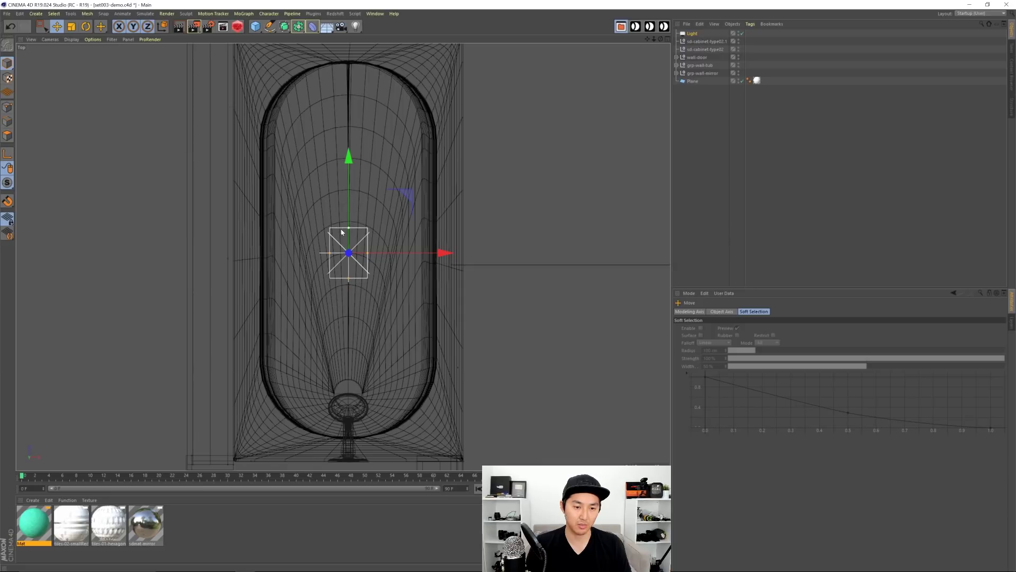
scroll(356, 258, "down", 2)
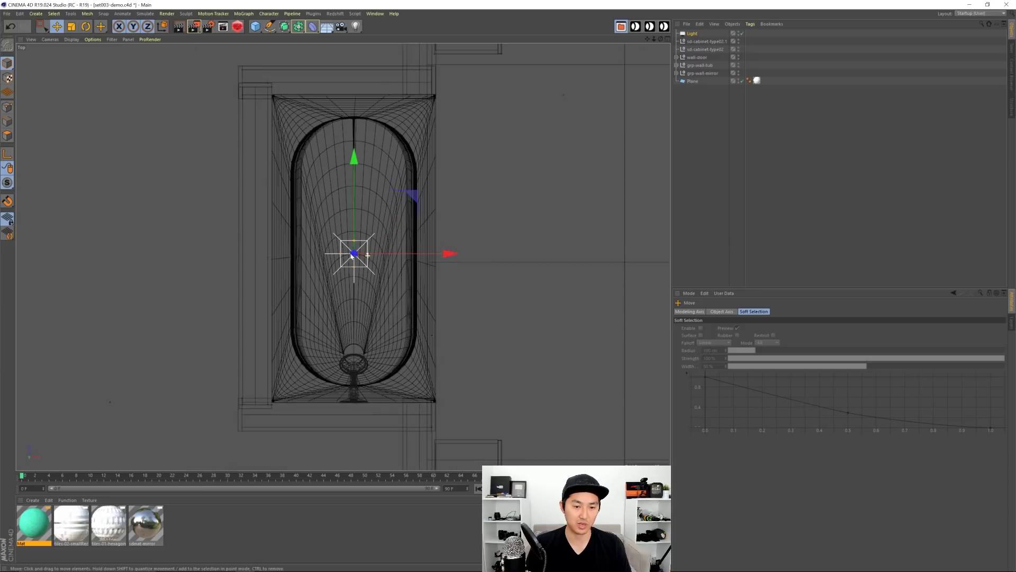
middle_click_drag(356, 258, 357, 245, "alt")
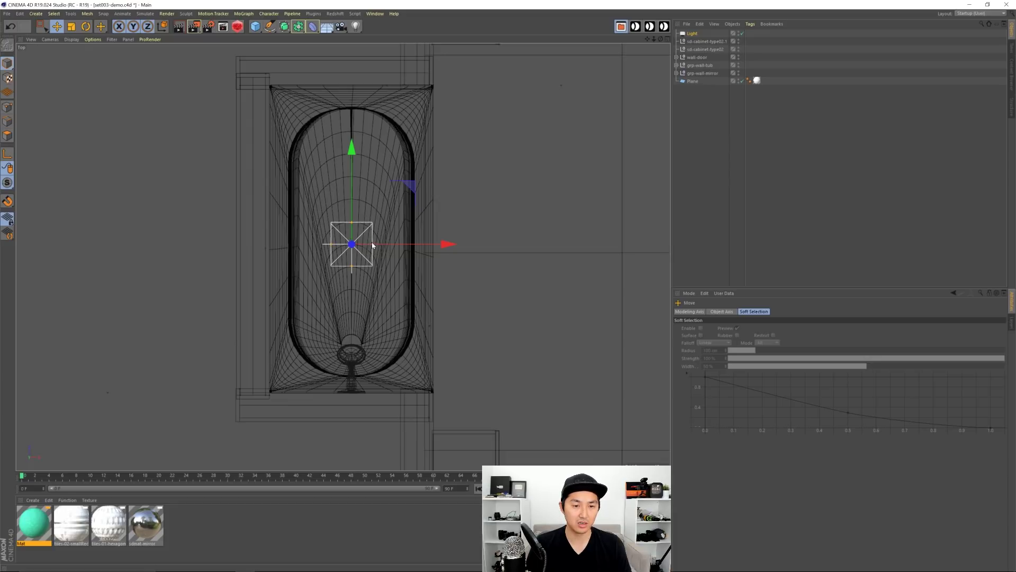
scroll(373, 245, "down", 4)
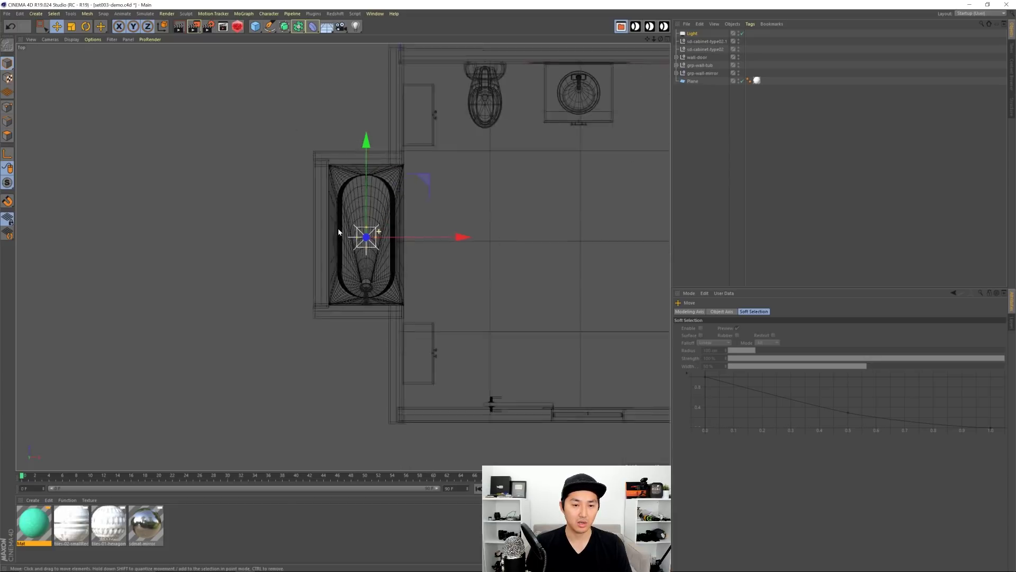
left_click_drag(363, 154, 364, 155)
- Lower the tub light to about the top edge of the alcove walls
middle_click(363, 156)
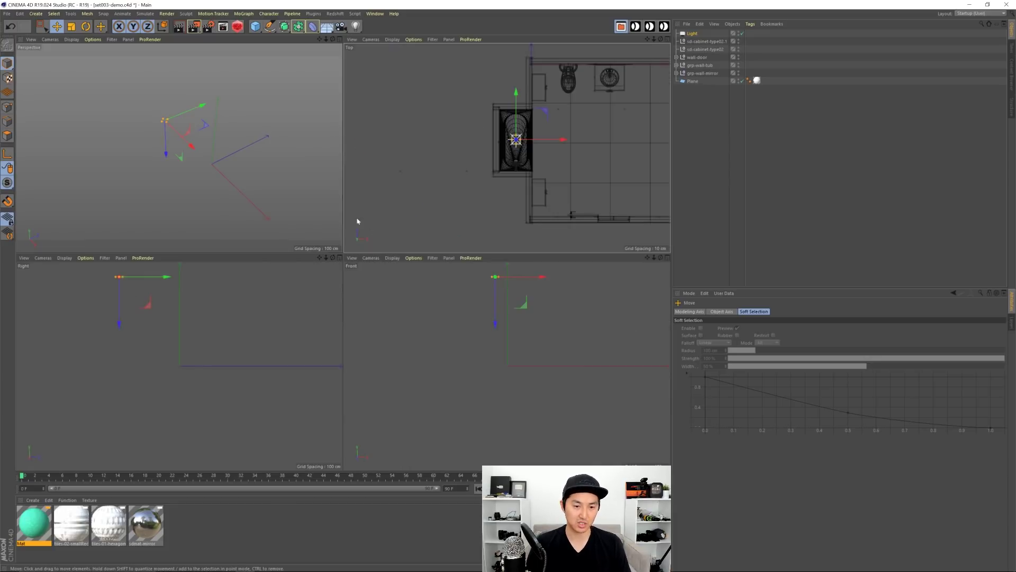
middle_click(294, 207)
left_click_drag(294, 207, 317, 199, "alt")
middle_click_drag(317, 227, 323, 188, "alt")
left_click_drag(322, 188, 304, 231, "alt")
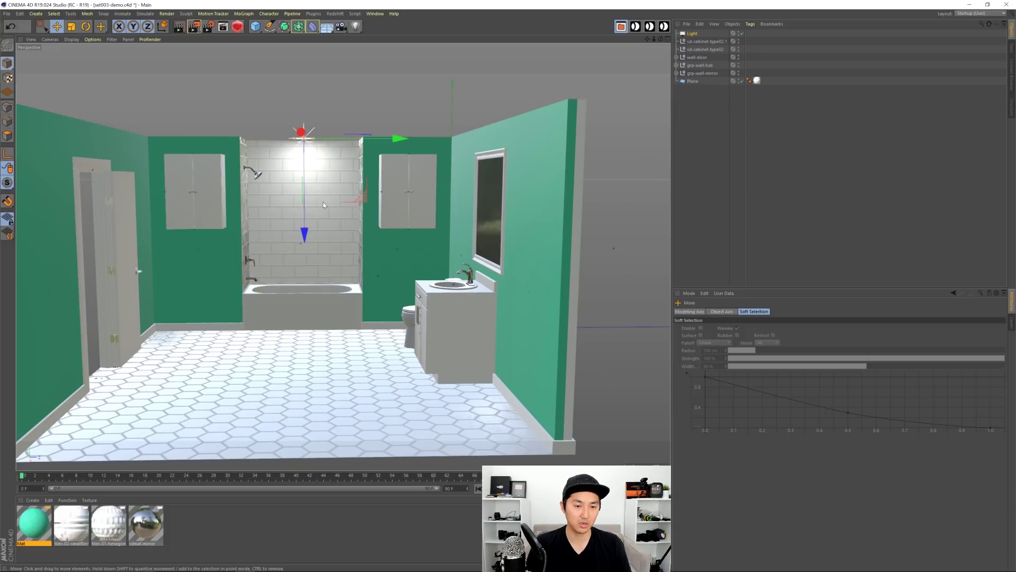
scroll(331, 197, "down", 6)
- Duplicate the tub light and place the copy over the middle of the bathroom floor
middle_click(348, 209)
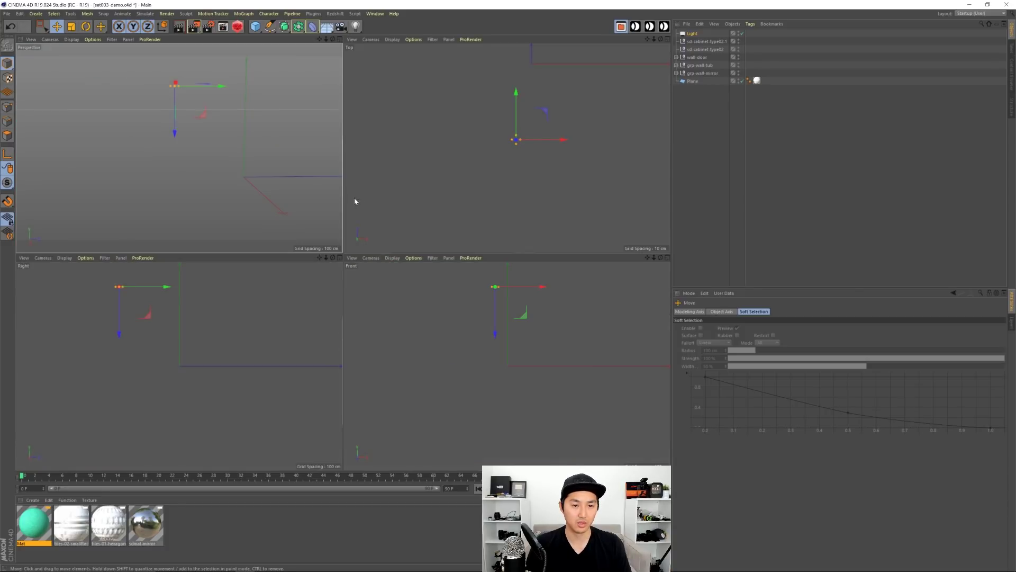
middle_click(459, 189)
scroll(390, 221, "down", 4)
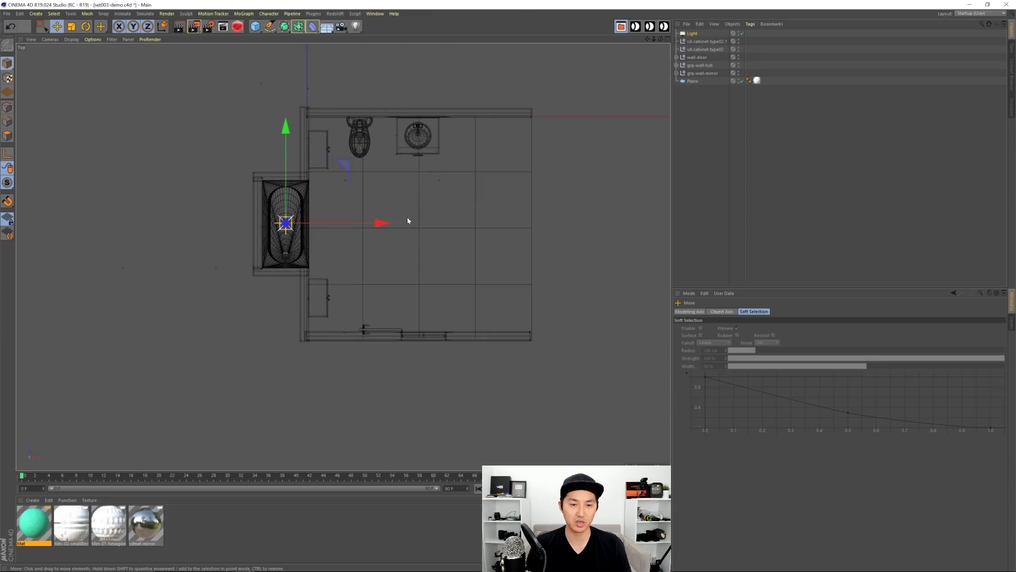
left_click_drag(365, 227, 495, 227)
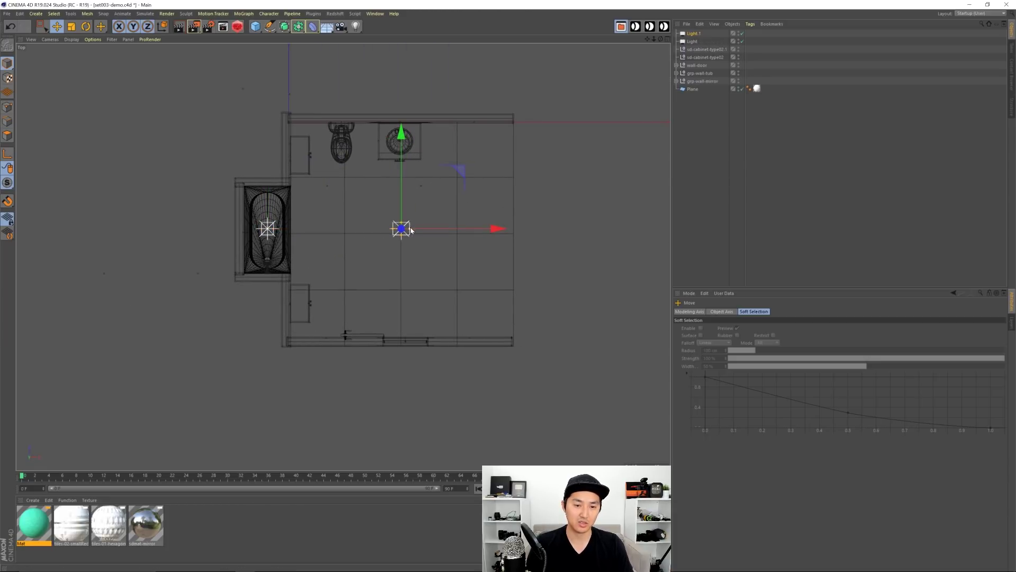
- Enlarge the room light to nearly twice its size and check the lighting from the open side of the set
left_click_drag(412, 228, 401, 213)
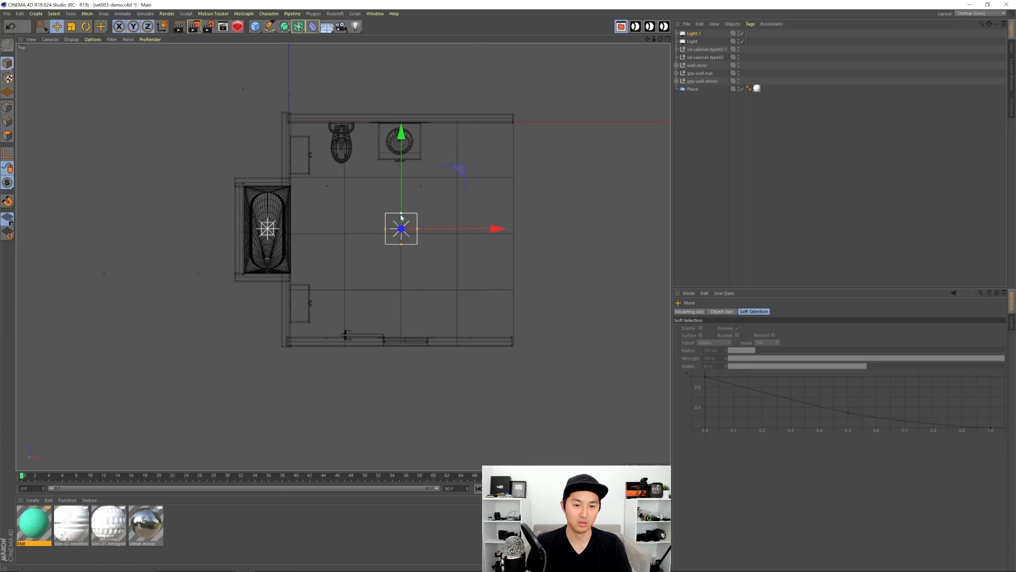
middle_click(401, 217)
middle_click(302, 186)
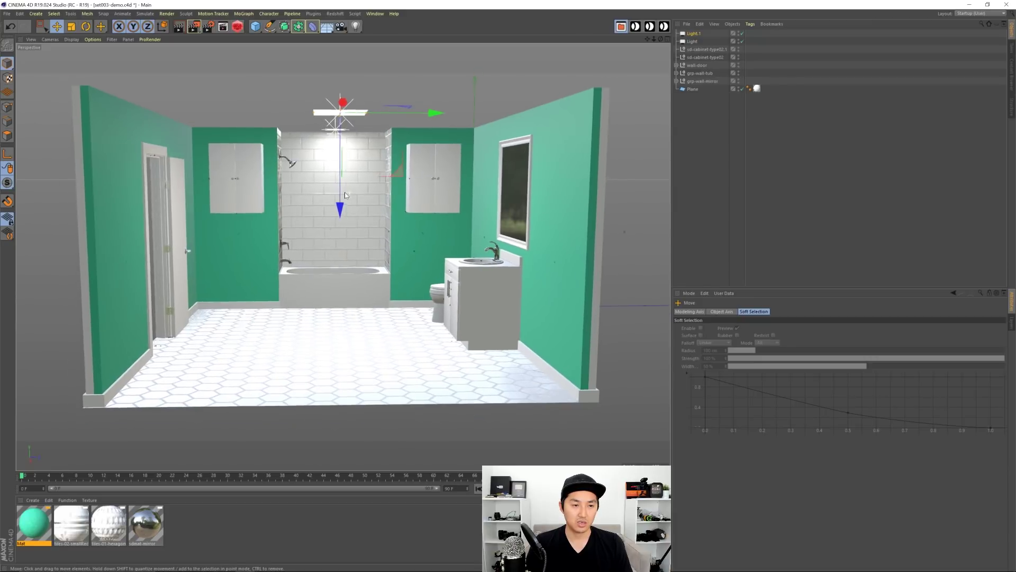
middle_click_drag(345, 192, 341, 205, "alt")
right_click_drag(342, 206, 345, 211, "alt")
left_click_drag(345, 211, 341, 214, "alt")
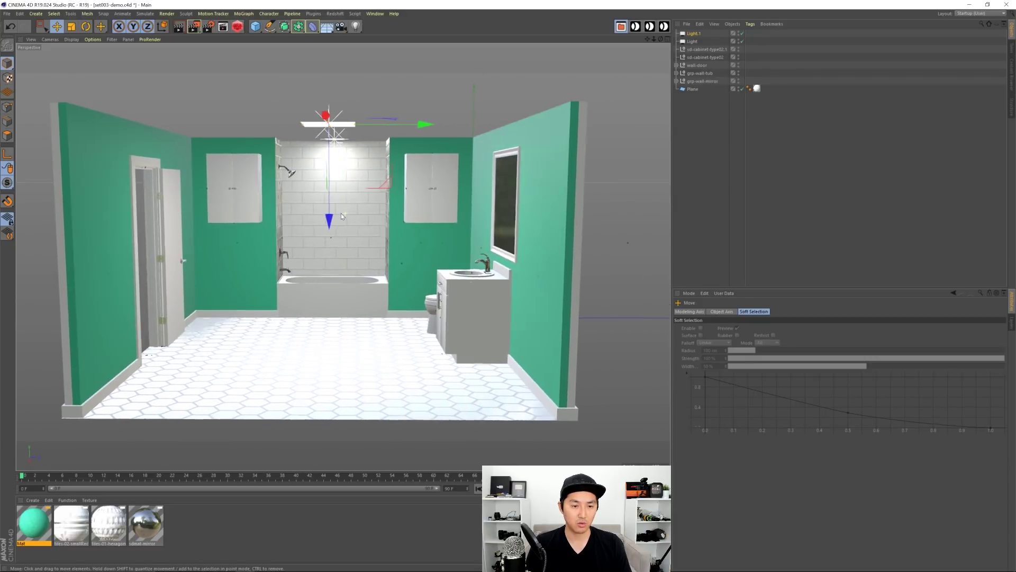
- Rename the original light over the bathtub as showerlight
scroll(343, 213, "up", 4)
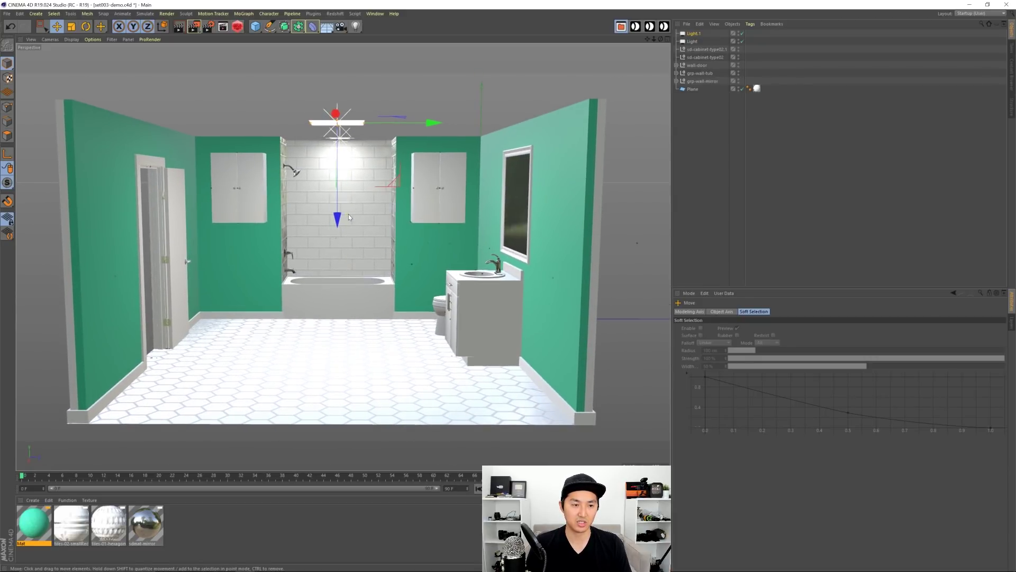
scroll(350, 213, "up", 4)
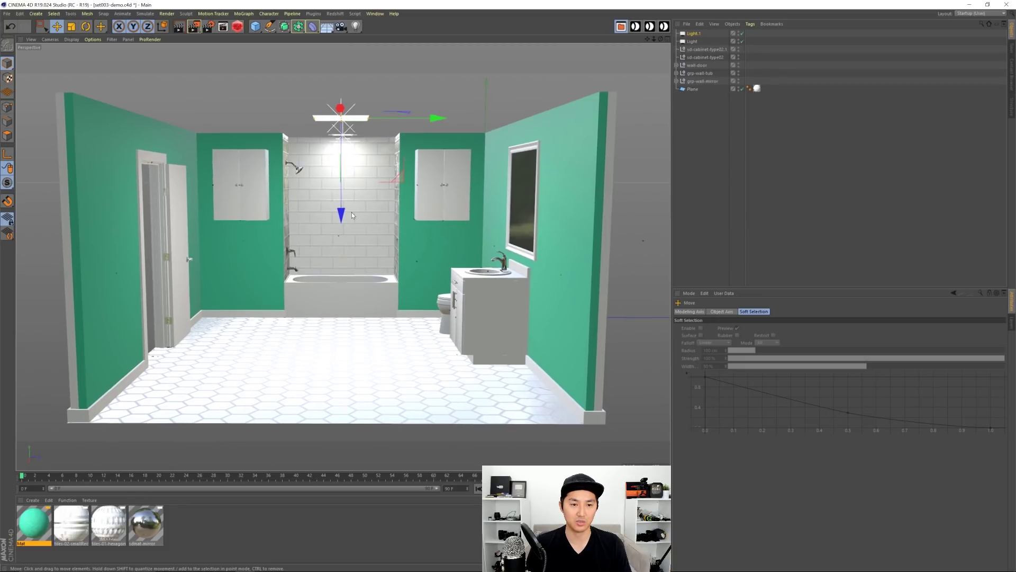
scroll(352, 212, "up", 1)
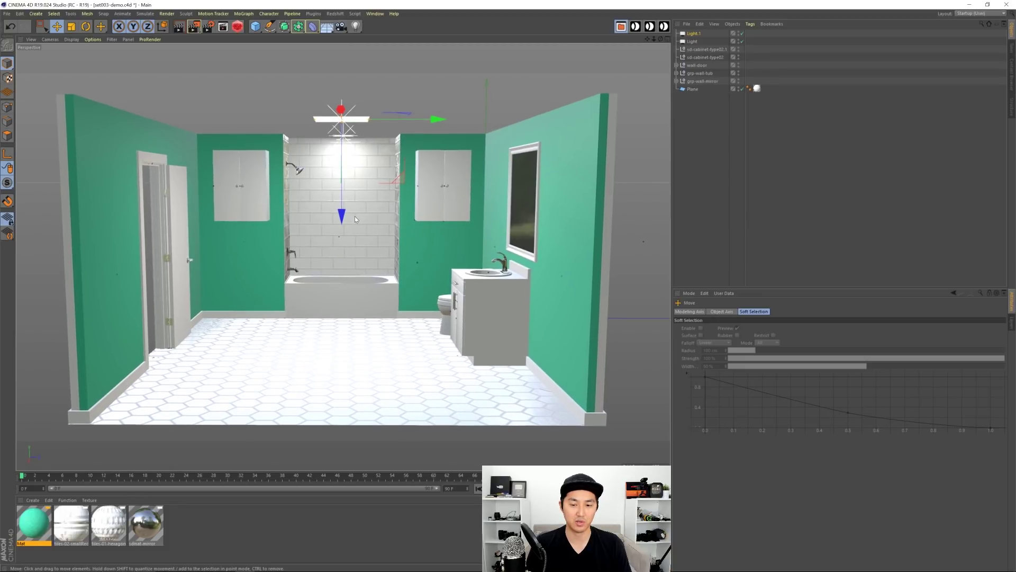
left_click(692, 42)
double_click(692, 42)
type("showerlight")
key("Return")
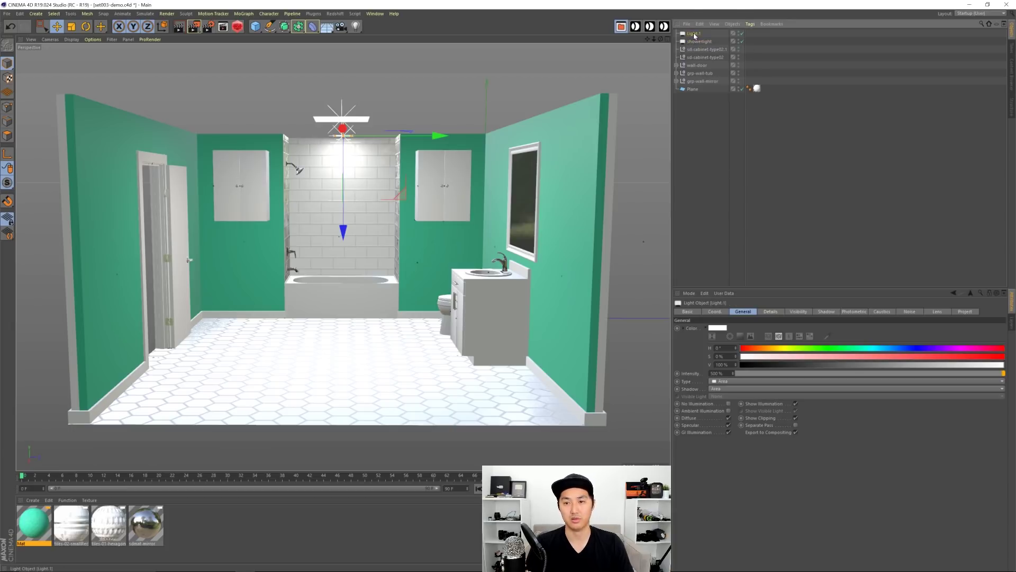
- Rename the duplicated light over the bathroom floor as room-light
double_click(693, 34)
type("r")
type("oom")
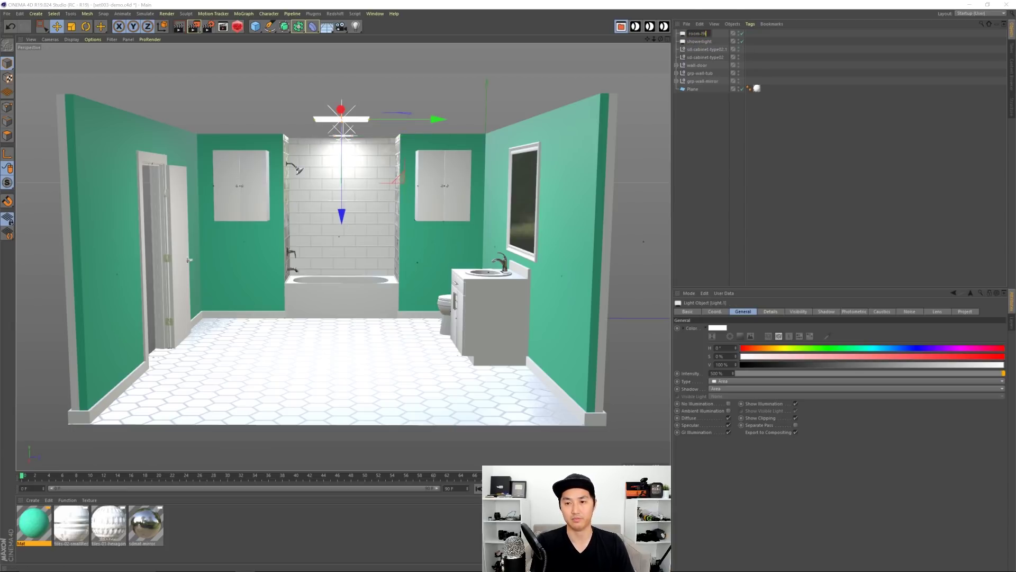
type("-light")
key("Return")
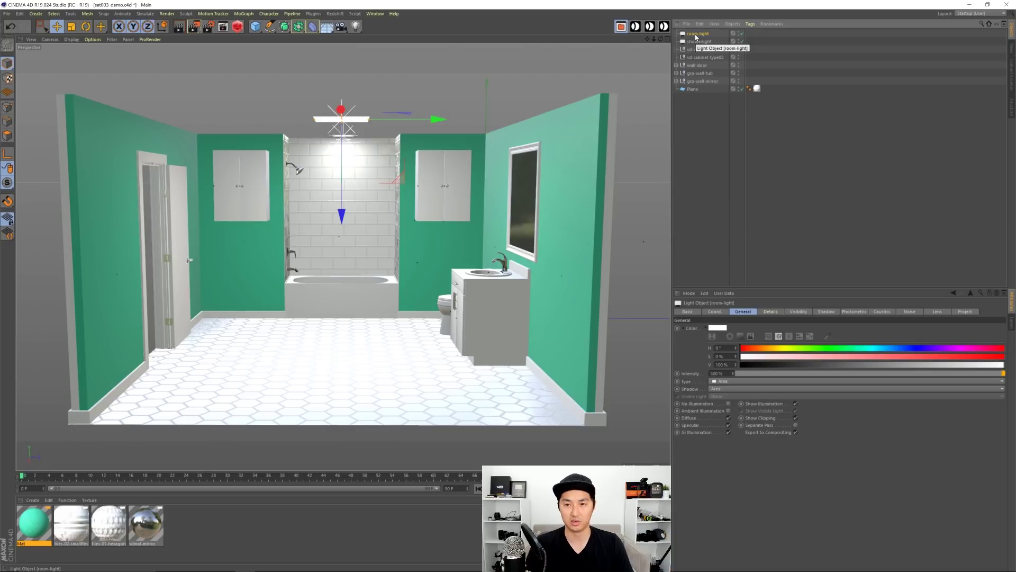
- Add a hyphen to the tub light's name so that it reads shower-light
double_click(701, 41)
key("Escape")
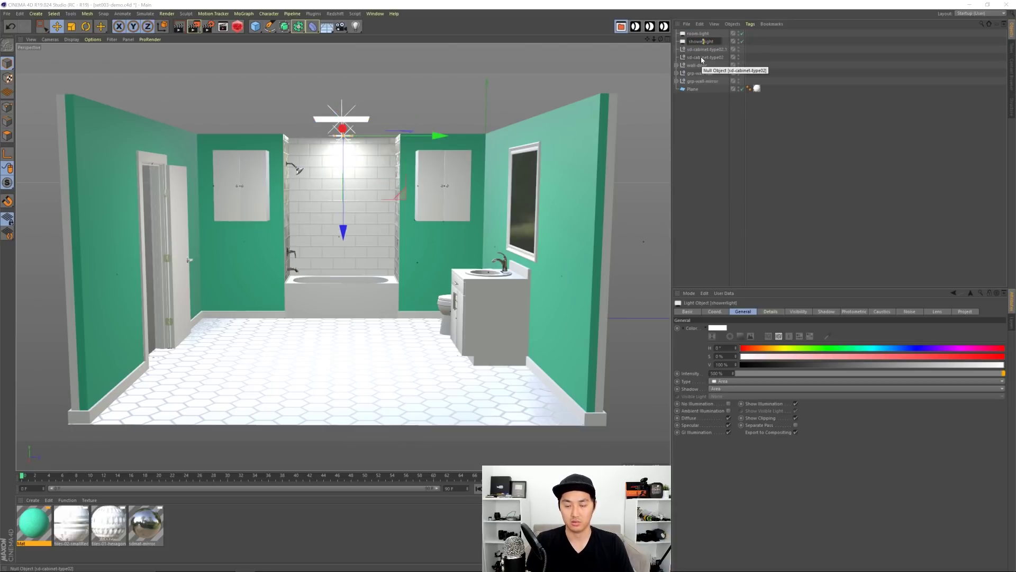
key("Right")
type("-")
key("Return")
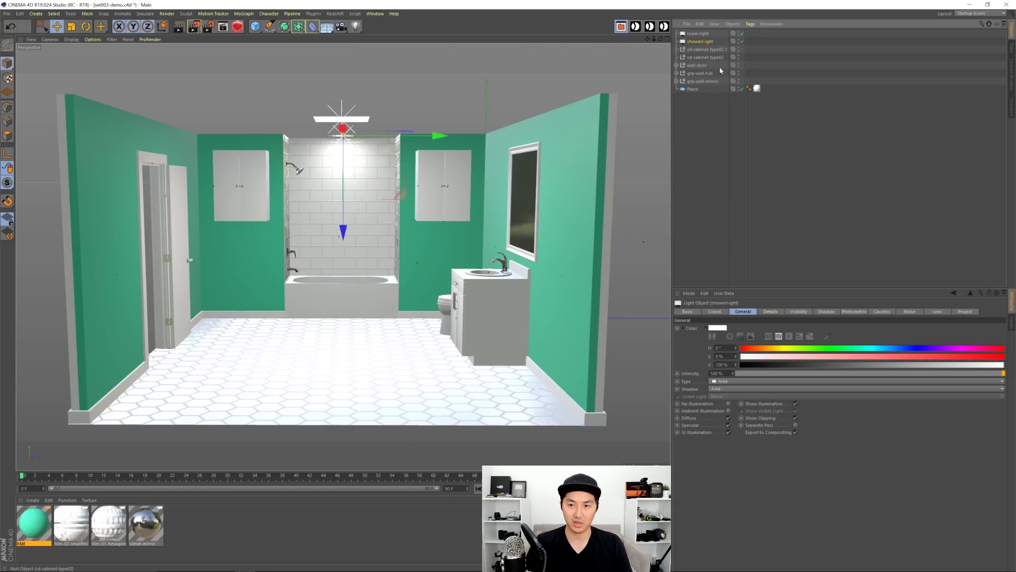
left_click(724, 103)
left_click(702, 41)
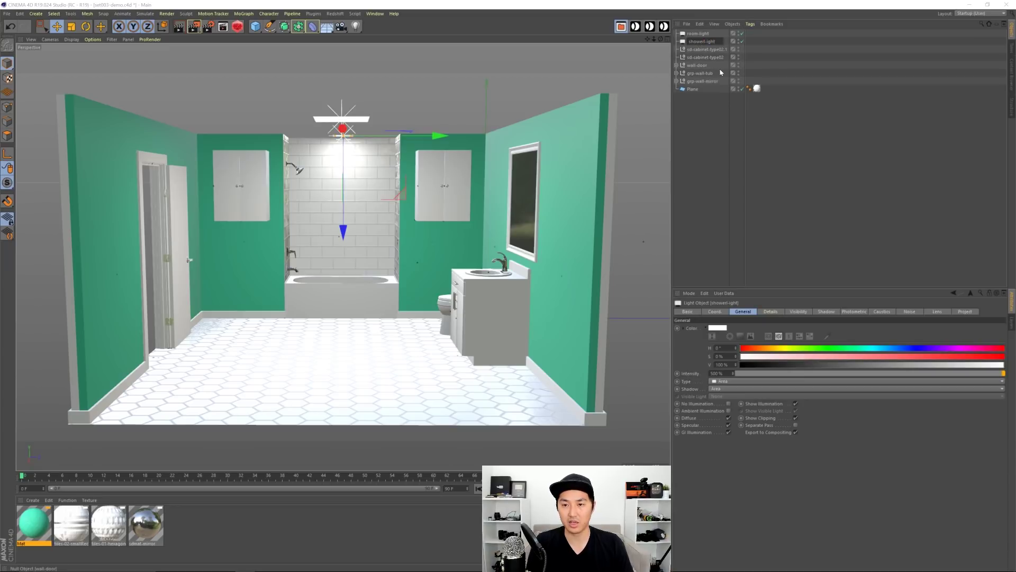
- Try a photometric intensity of 2000 candela on the room light, reduce it until the wall tiles show again, and save the scene
left_click(696, 35)
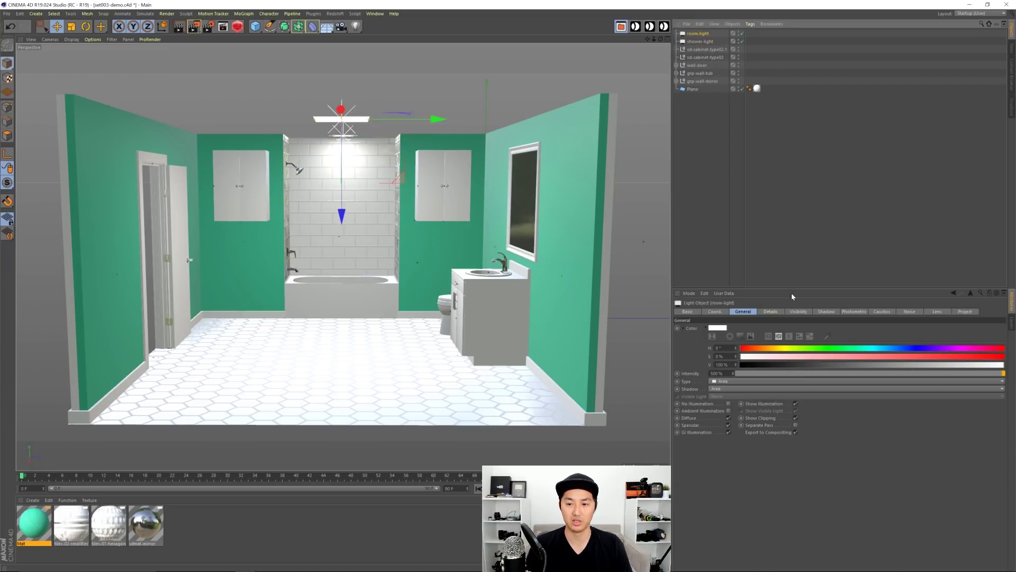
left_click(850, 312)
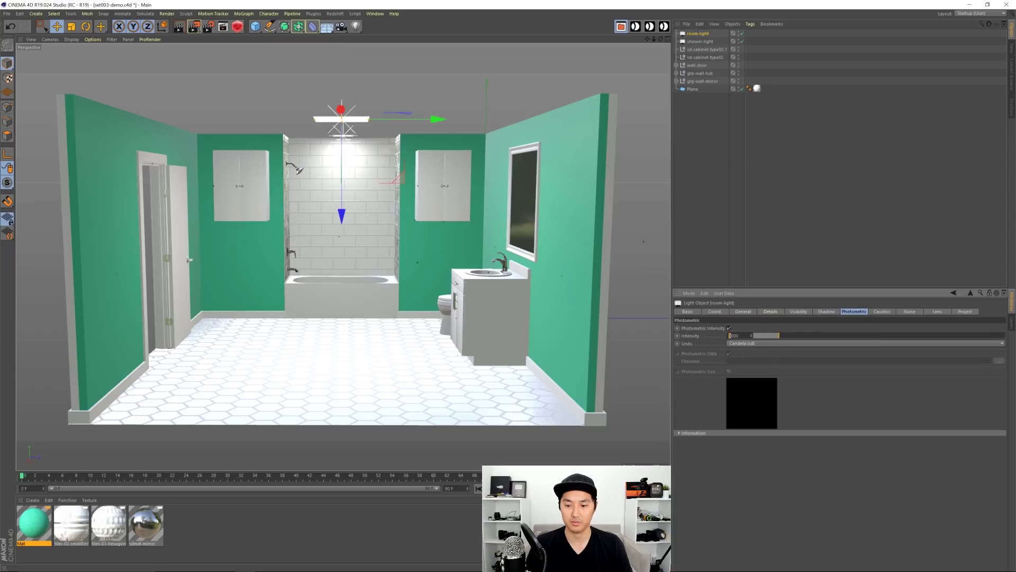
type("2")
key("Return")
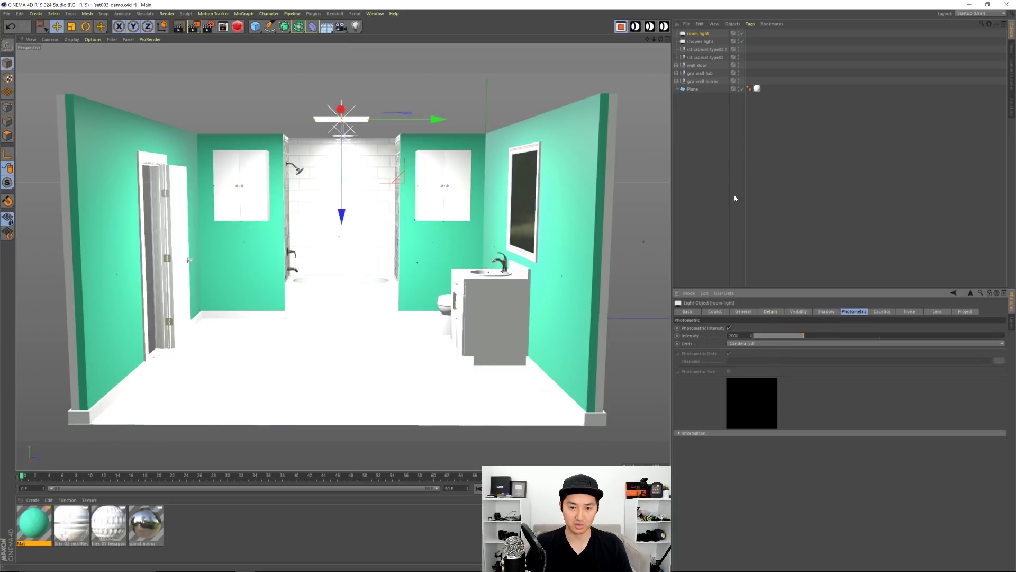
left_click_drag(729, 336, 734, 336)
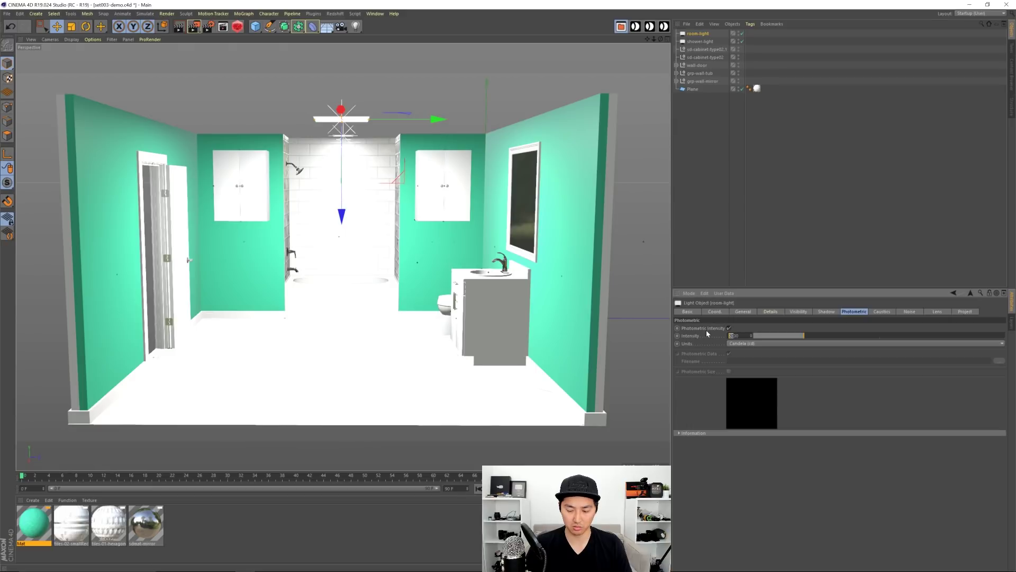
left_click(692, 206)
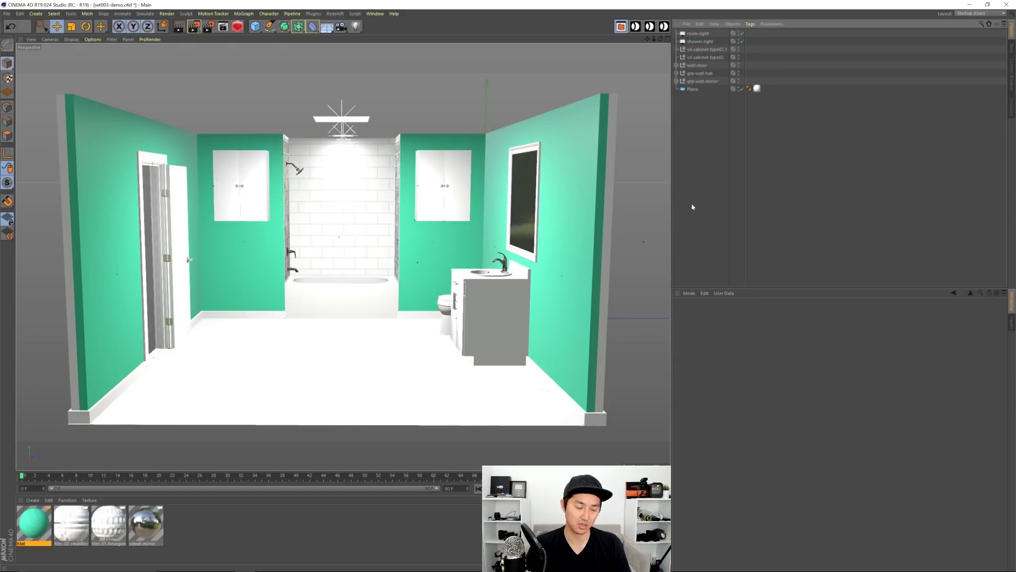
key("ctrl+s")
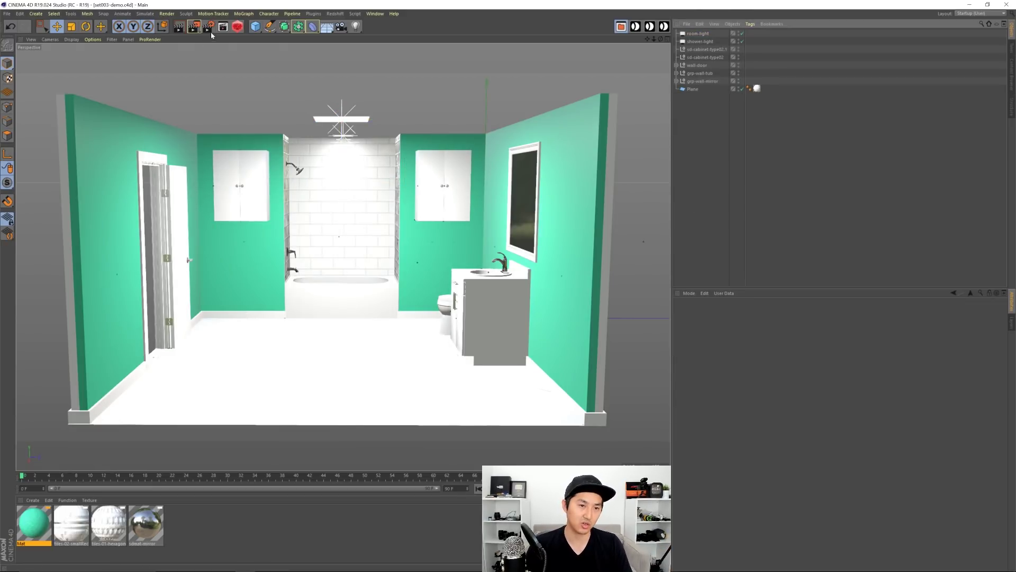
- Switch the renderer to Physical in the render settings and open the Physical renderer's options
left_click(209, 28)
left_click_drag(567, 75, 433, 69)
left_click(413, 86)
left_click(419, 103)
left_click(386, 149)
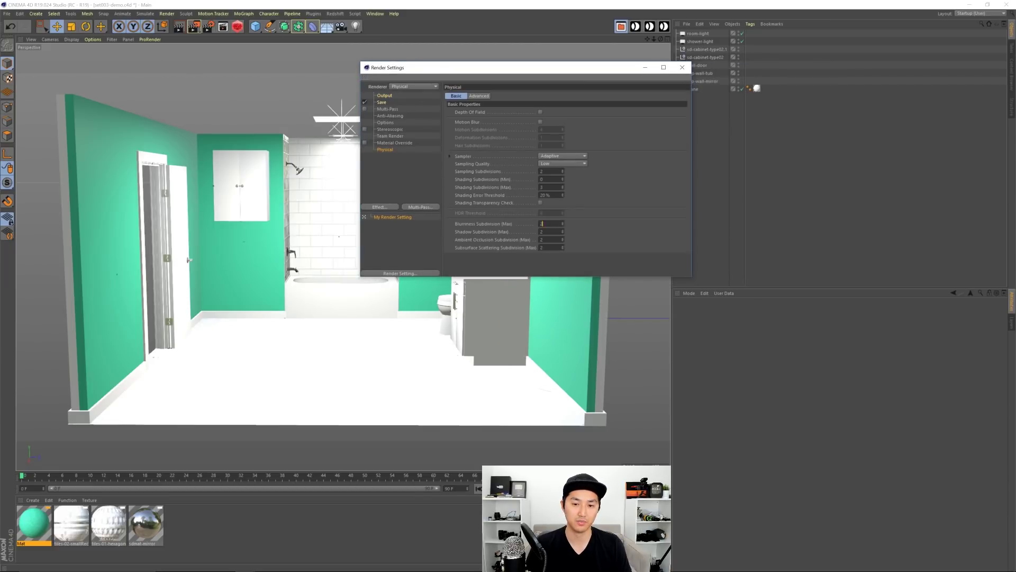
- Set the maximum blurriness, shadow and ambient occlusion subdivisions to 4 and the subsurface scattering subdivision to 0
type("4")
key("Return")
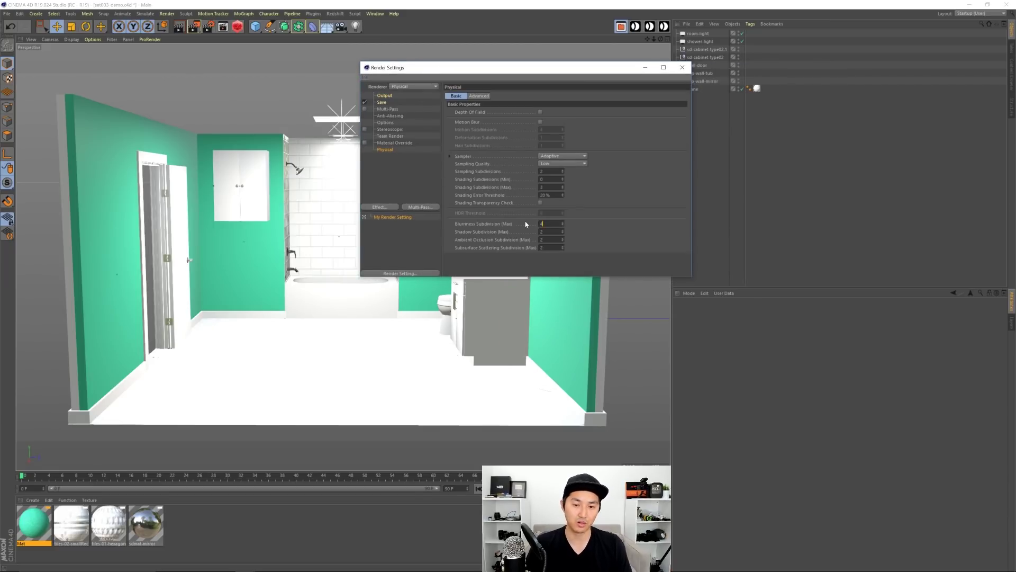
key("Tab")
type("4")
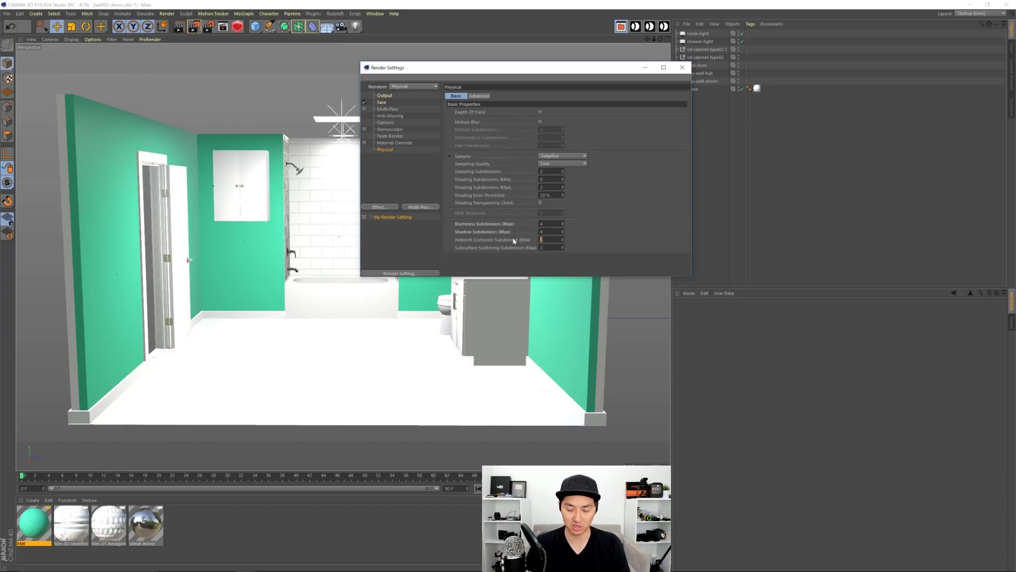
type("4")
type("0")
- Add the Ambient Occlusion effect to the render and set its maximum ray length to 10 cm
left_click(382, 207)
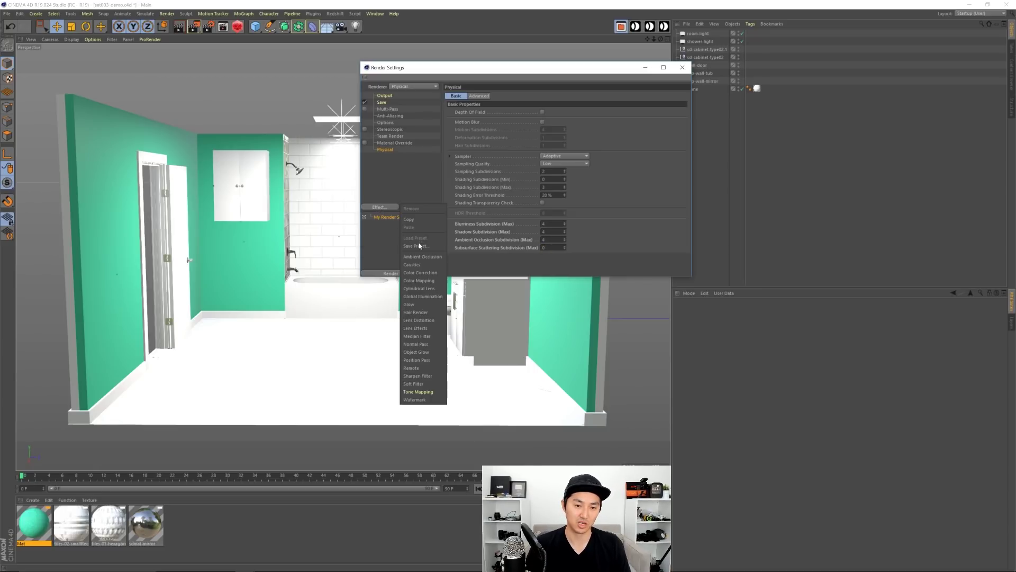
left_click(427, 260)
double_click(511, 139)
type("100")
key("Return")
- Add the Global Illumination effect and set its secondary method to Light Mapping
left_click(382, 207)
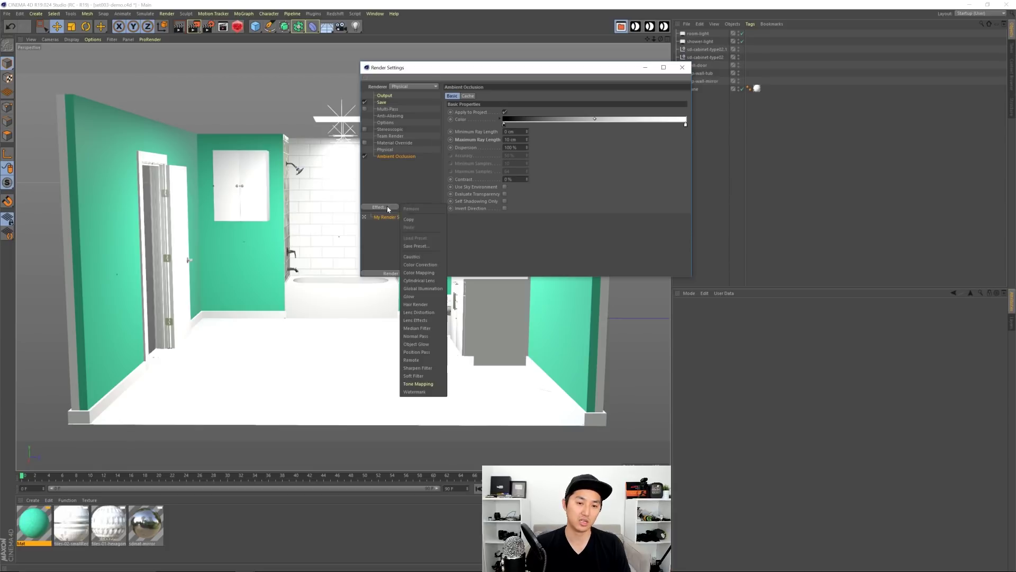
left_click(435, 289)
left_click(547, 148)
left_click(520, 180)
left_click(523, 129)
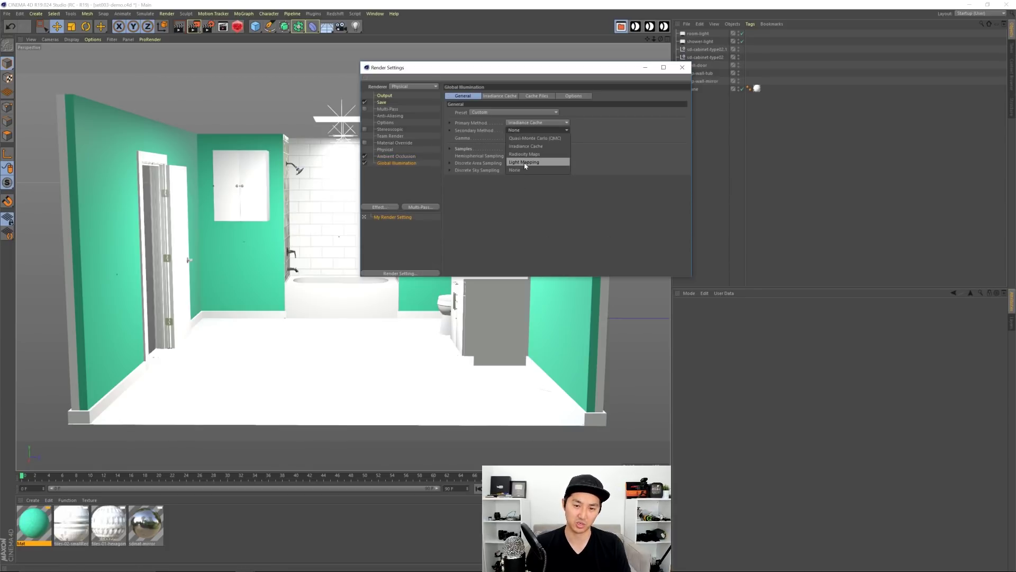
left_click(531, 150)
- Set the Light Mapping path count to 1000 and enable its prefilter
left_click(502, 96)
left_click(507, 112)
left_click(535, 97)
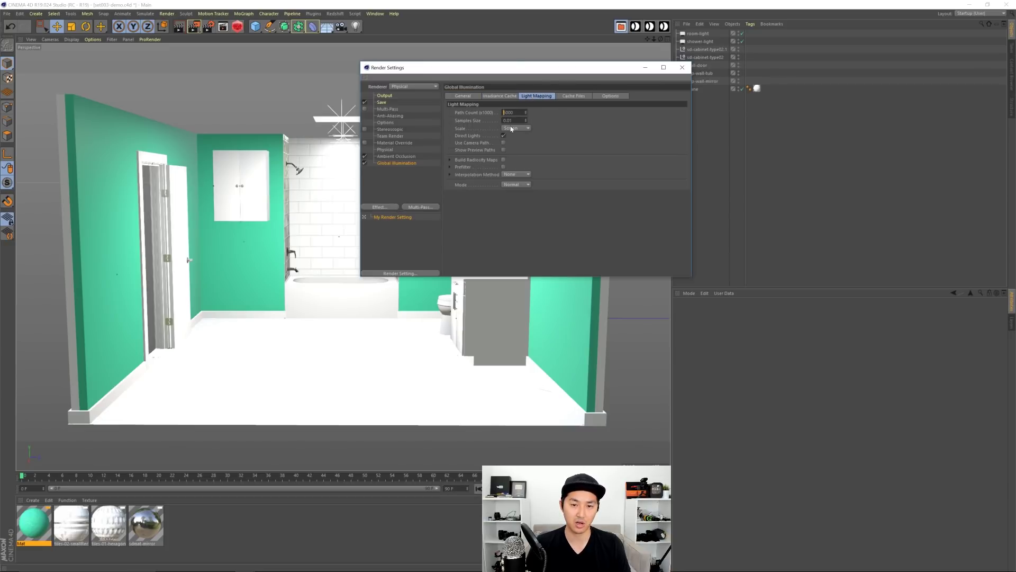
type("1")
key("Return")
left_click(505, 167)
- Close the render settings after reviewing them and render the bathroom view to the Picture Viewer in a smaller window
left_click(396, 156)
left_click(386, 150)
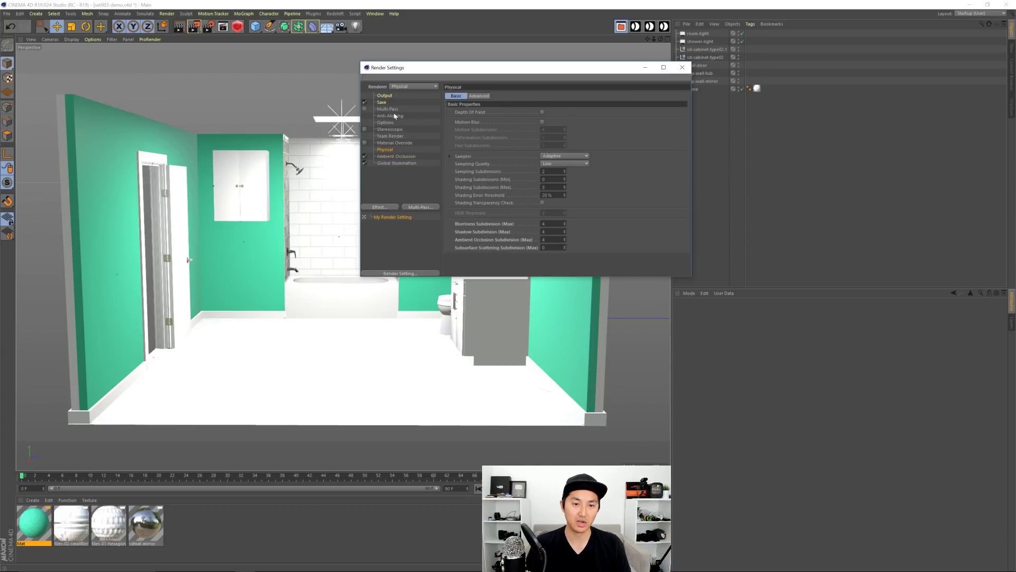
left_click(392, 96)
left_click(683, 68)
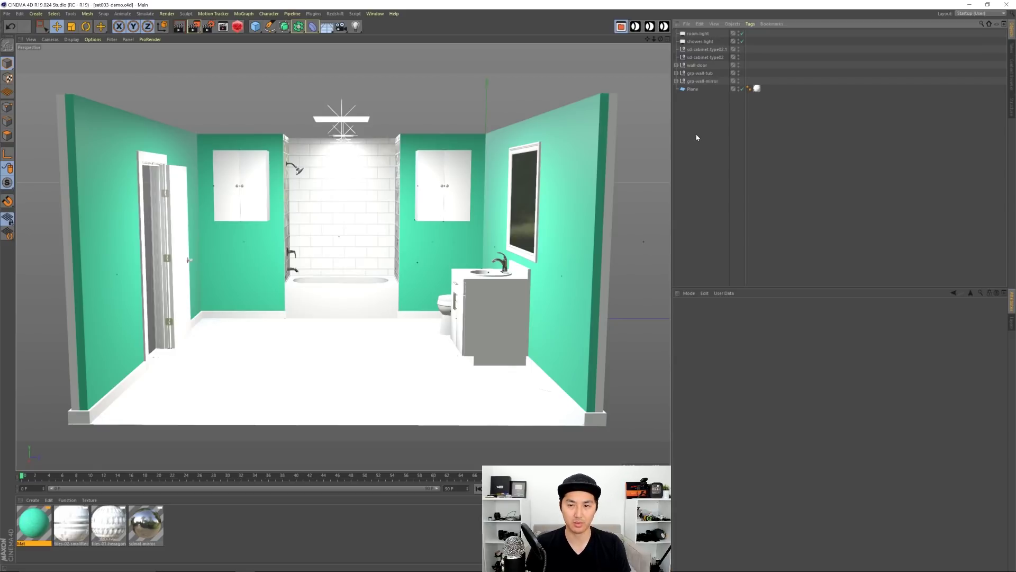
key("shift+r")
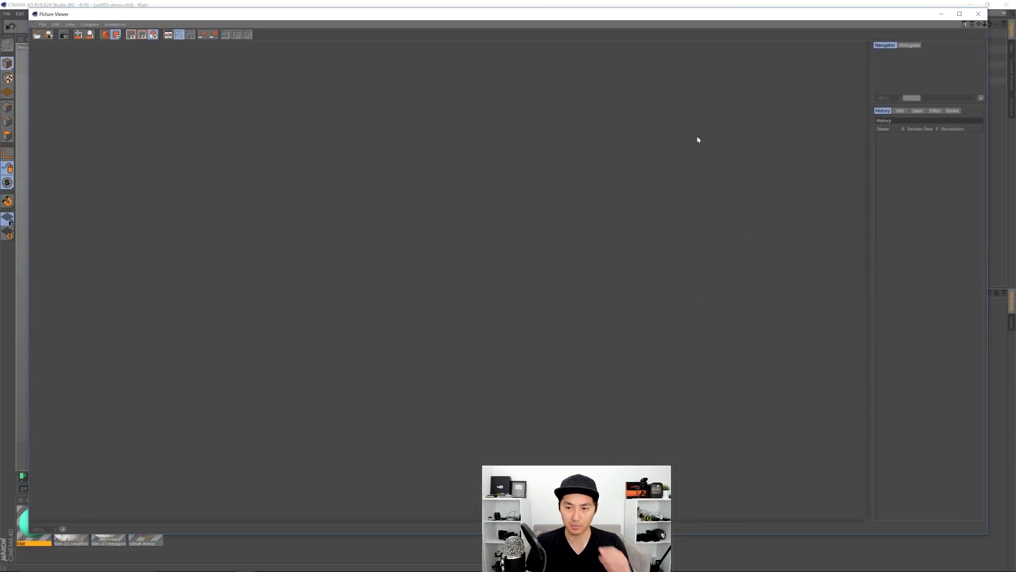
left_click_drag(987, 536, 700, 446)
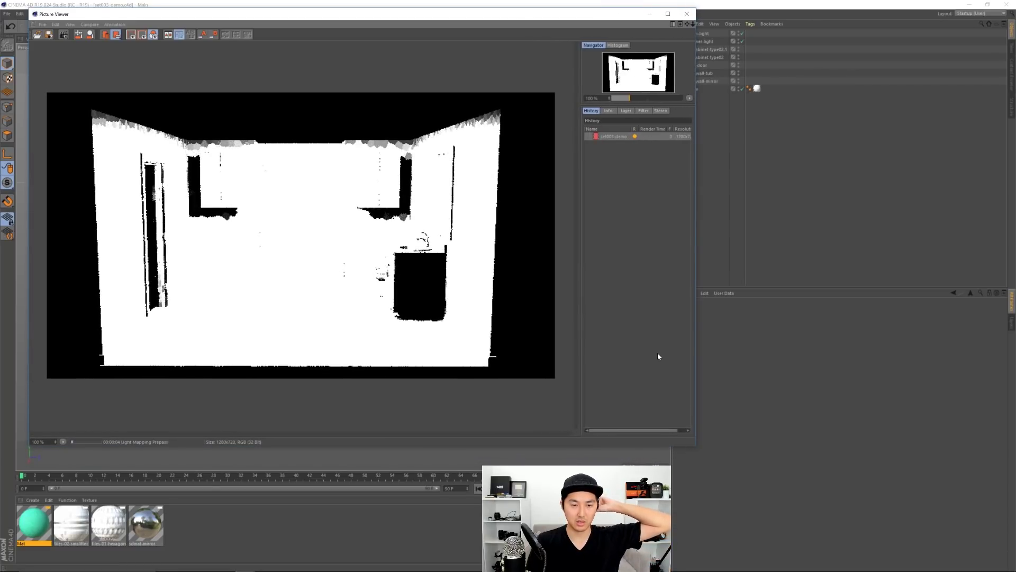